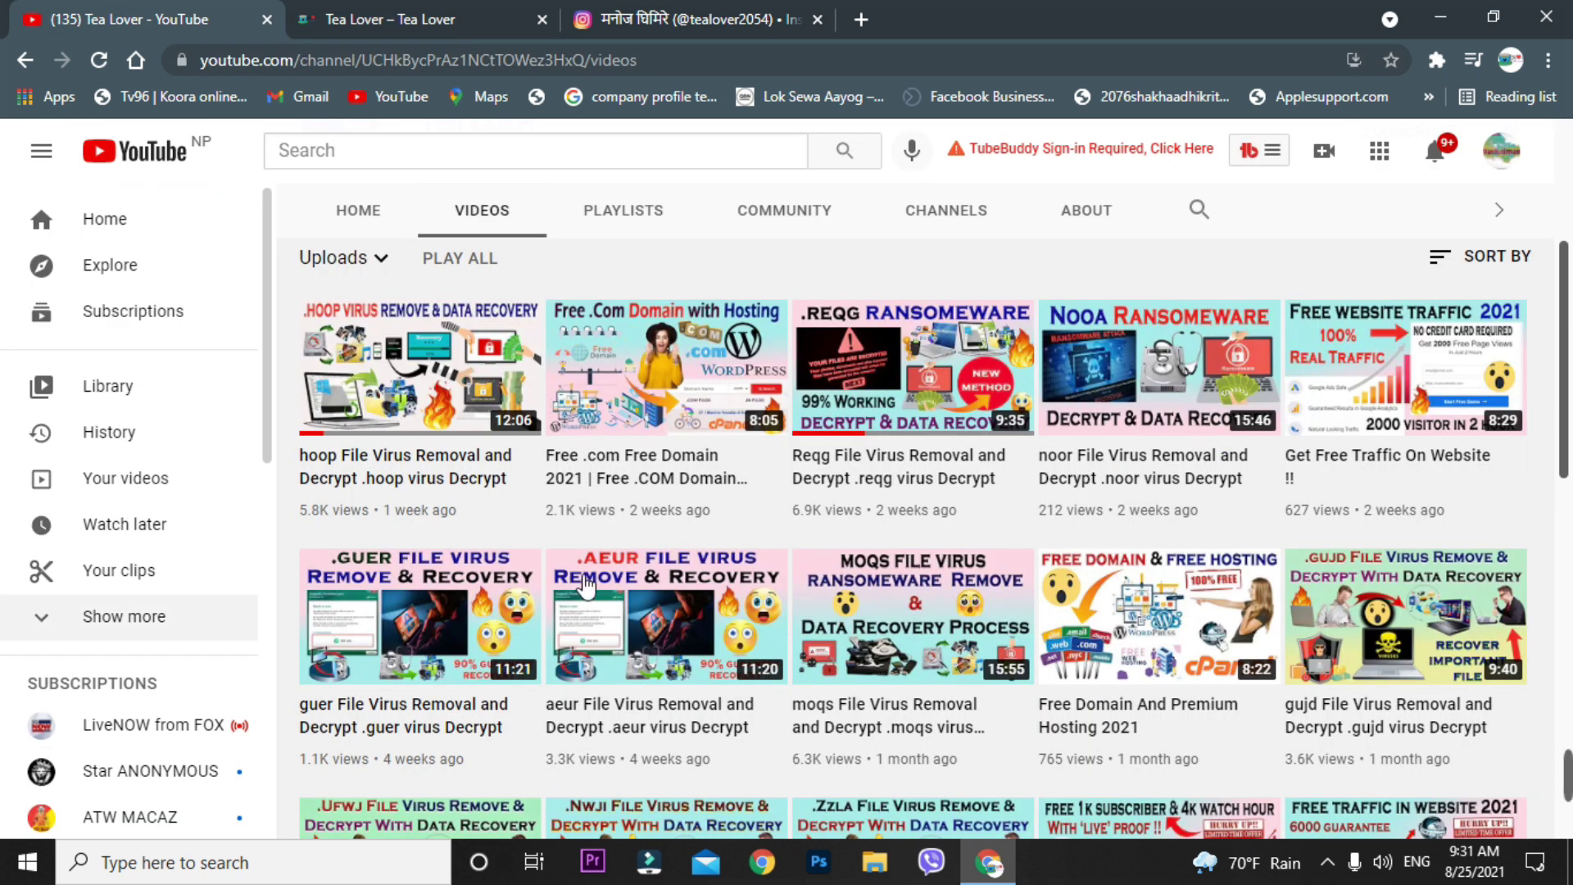
# - Scroll back up to the Tea Lover channel header, then switch to its Instagram profile
pyautogui.scroll(4, 706, 436)
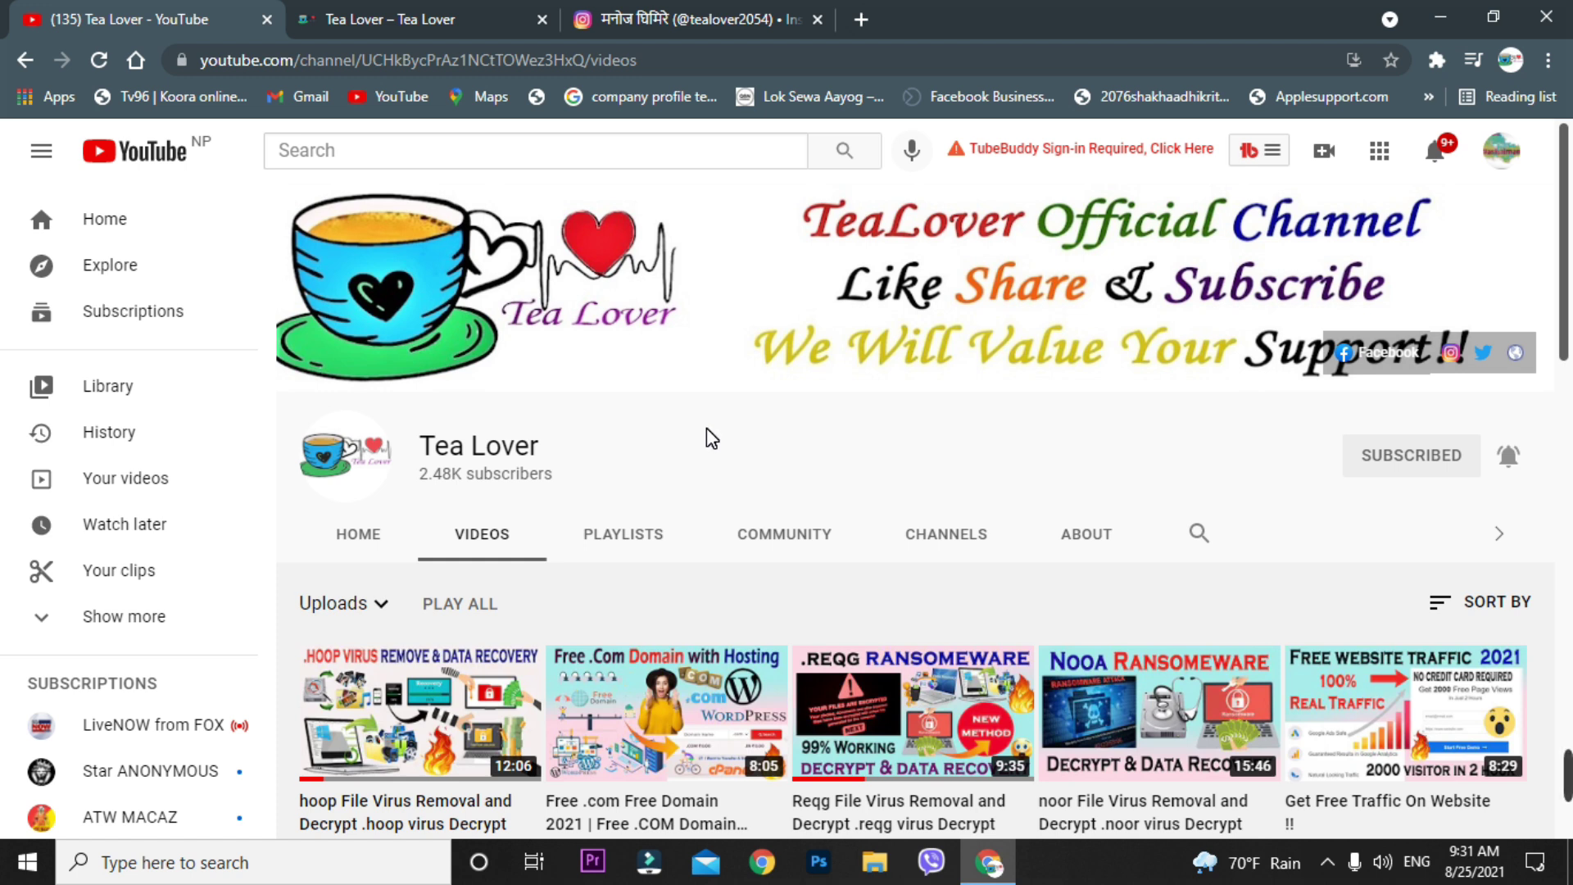
pyautogui.click(672, 19)
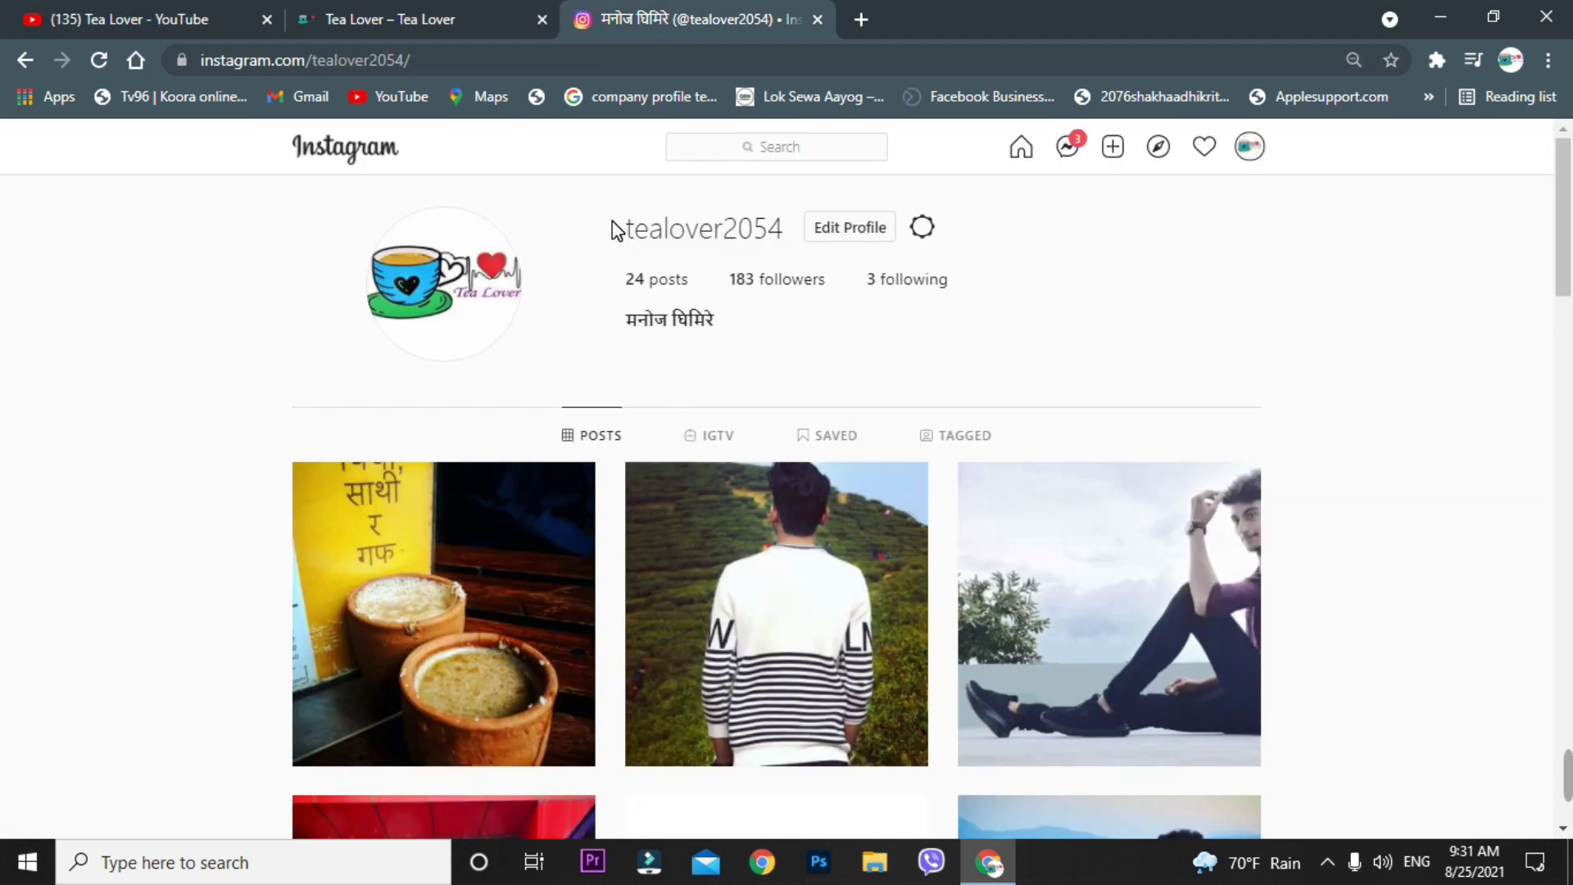
# - Check the Instagram username, the Tea Lover blog and YouTube, ending on the blog's Latest Post section
pyautogui.moveTo(616, 230); pyautogui.dragTo(794, 239)
pyautogui.click(1048, 301)
pyautogui.click(430, 15)
pyautogui.scroll(-3, 533, 503)
pyautogui.scroll(4, 531, 505)
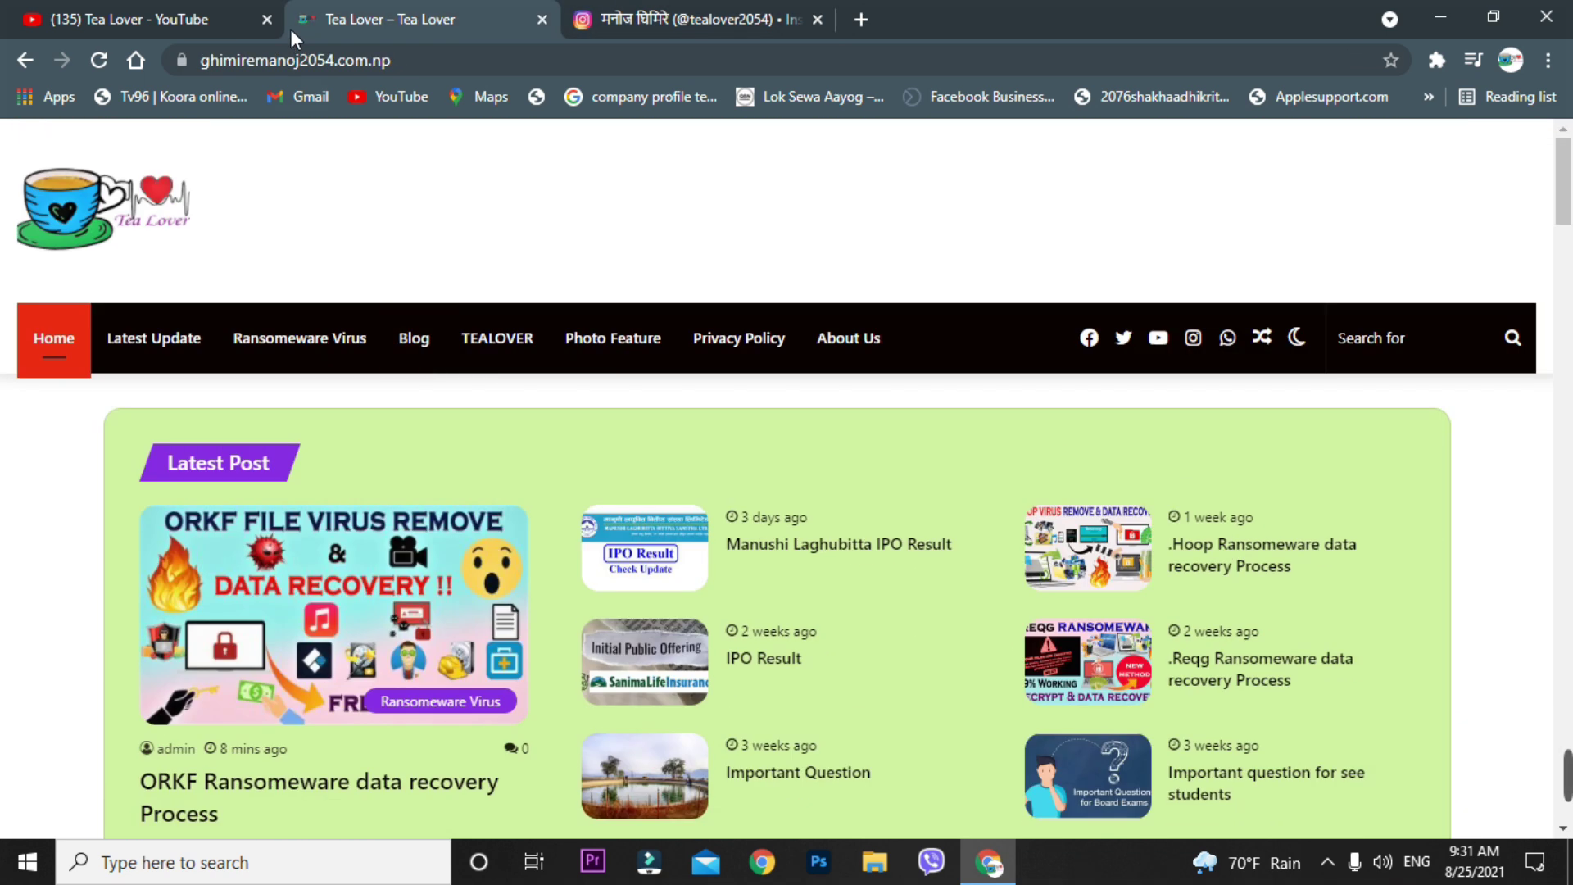
pyautogui.click(152, 18)
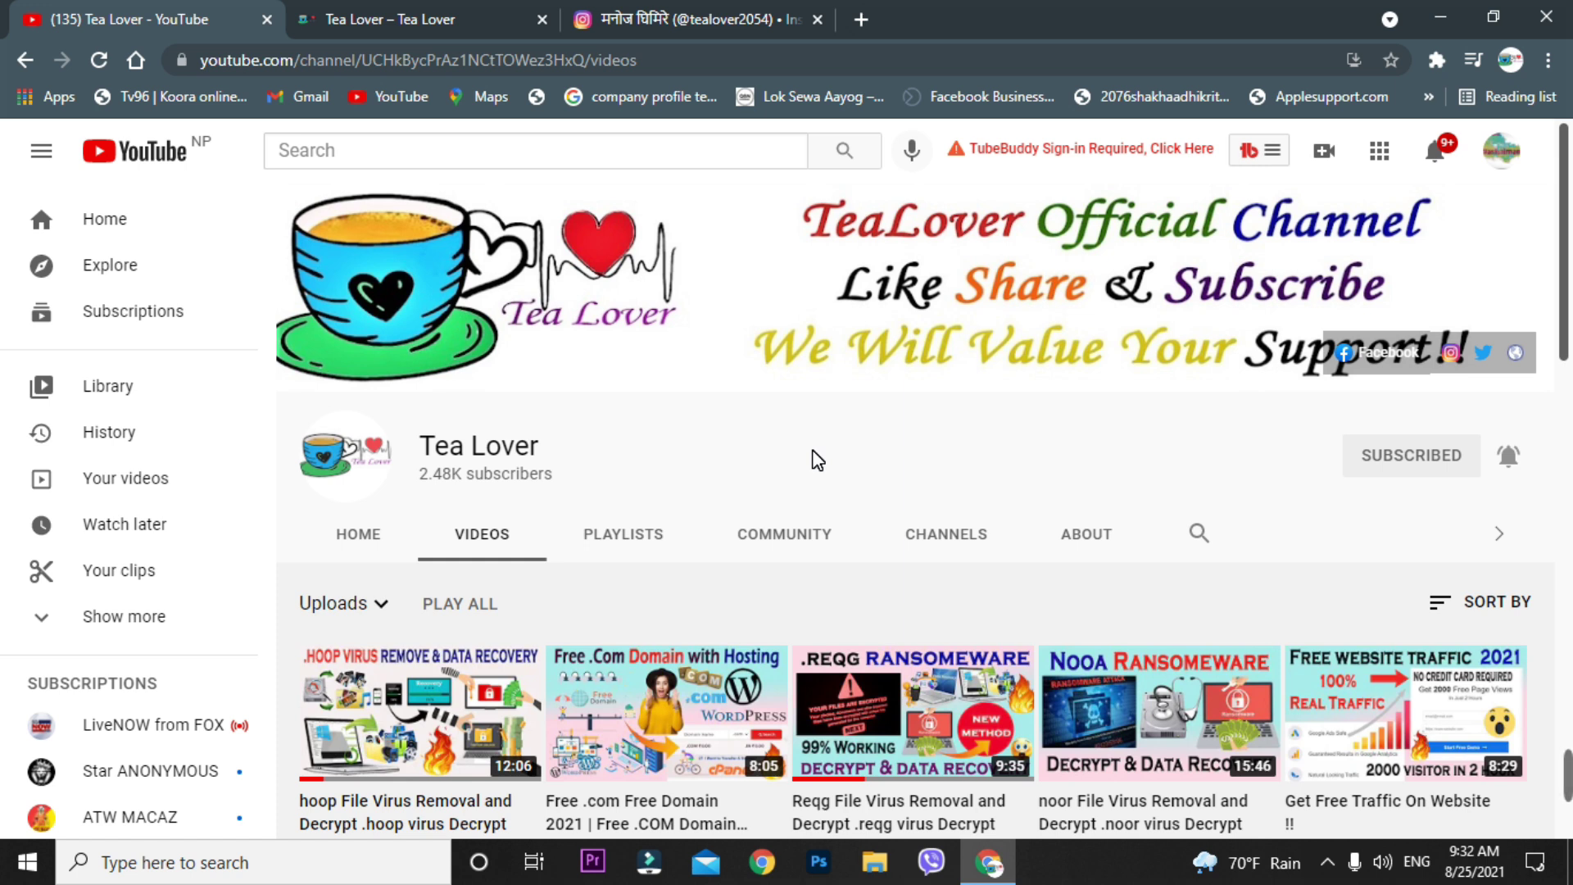
pyautogui.click(312, 18)
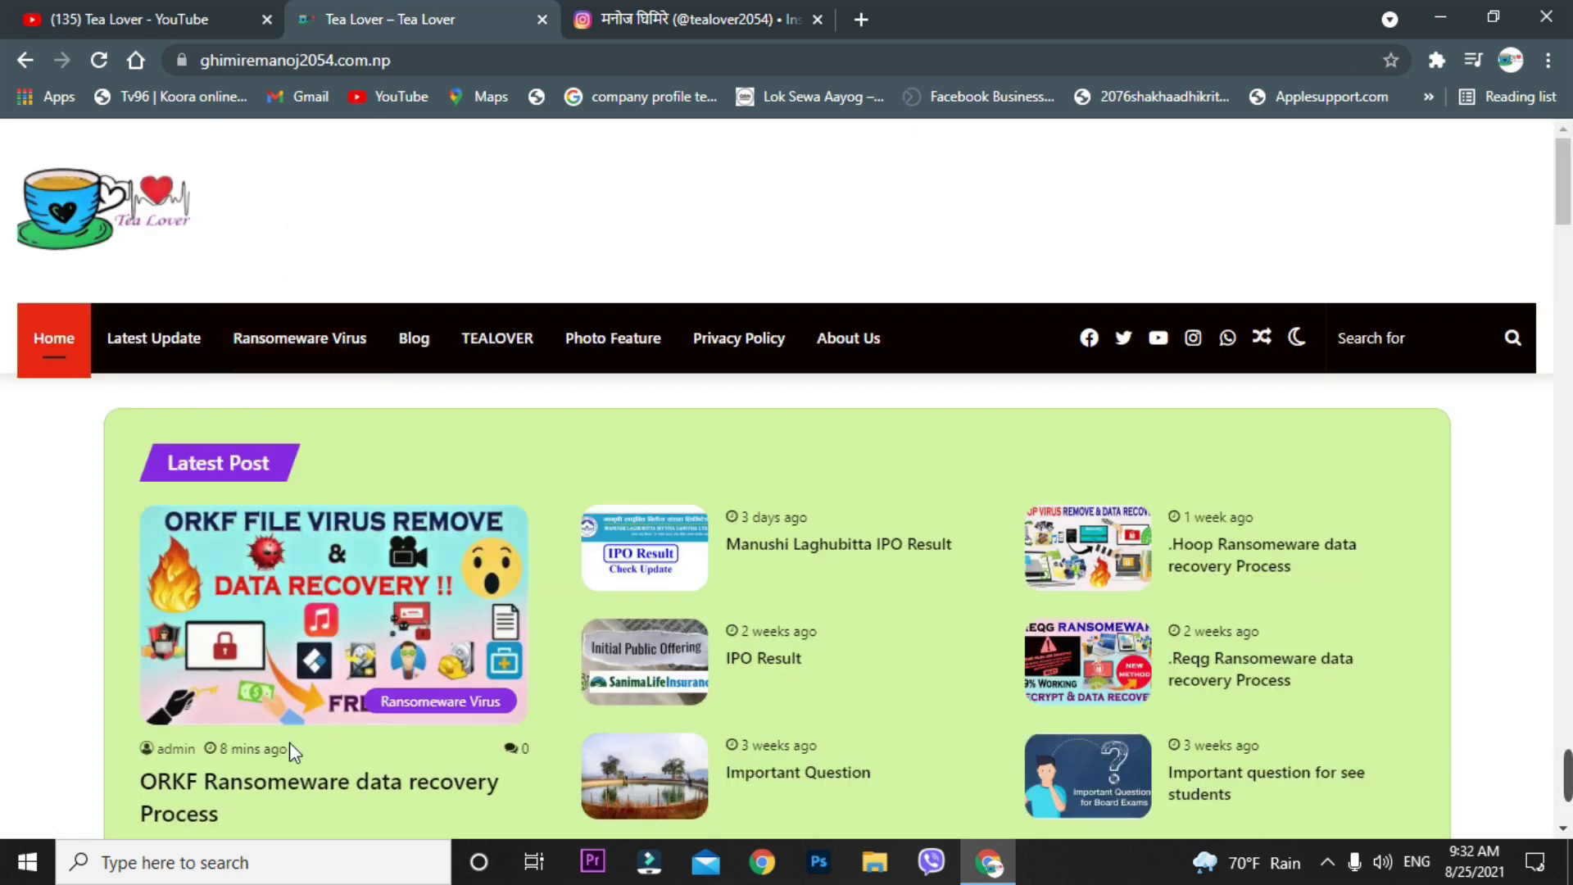
pyautogui.scroll(-2, 299, 614)
# - Open the ORKF Ransomware data recovery Process post and read down to the line about excluding local disk C
pyautogui.click(300, 568)
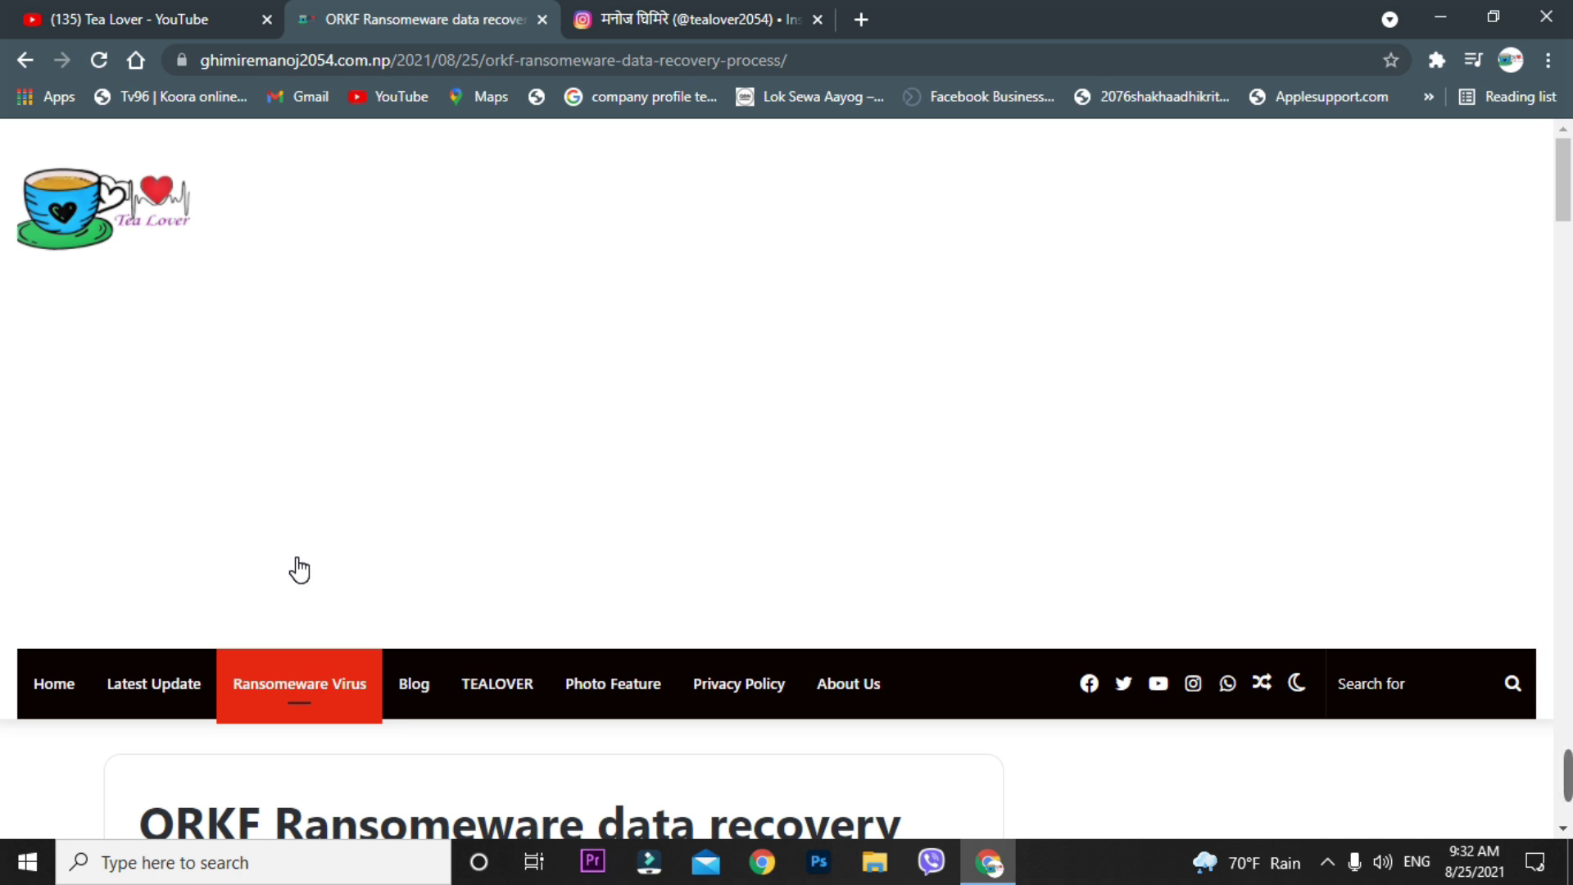
pyautogui.scroll(-5, 1236, 446)
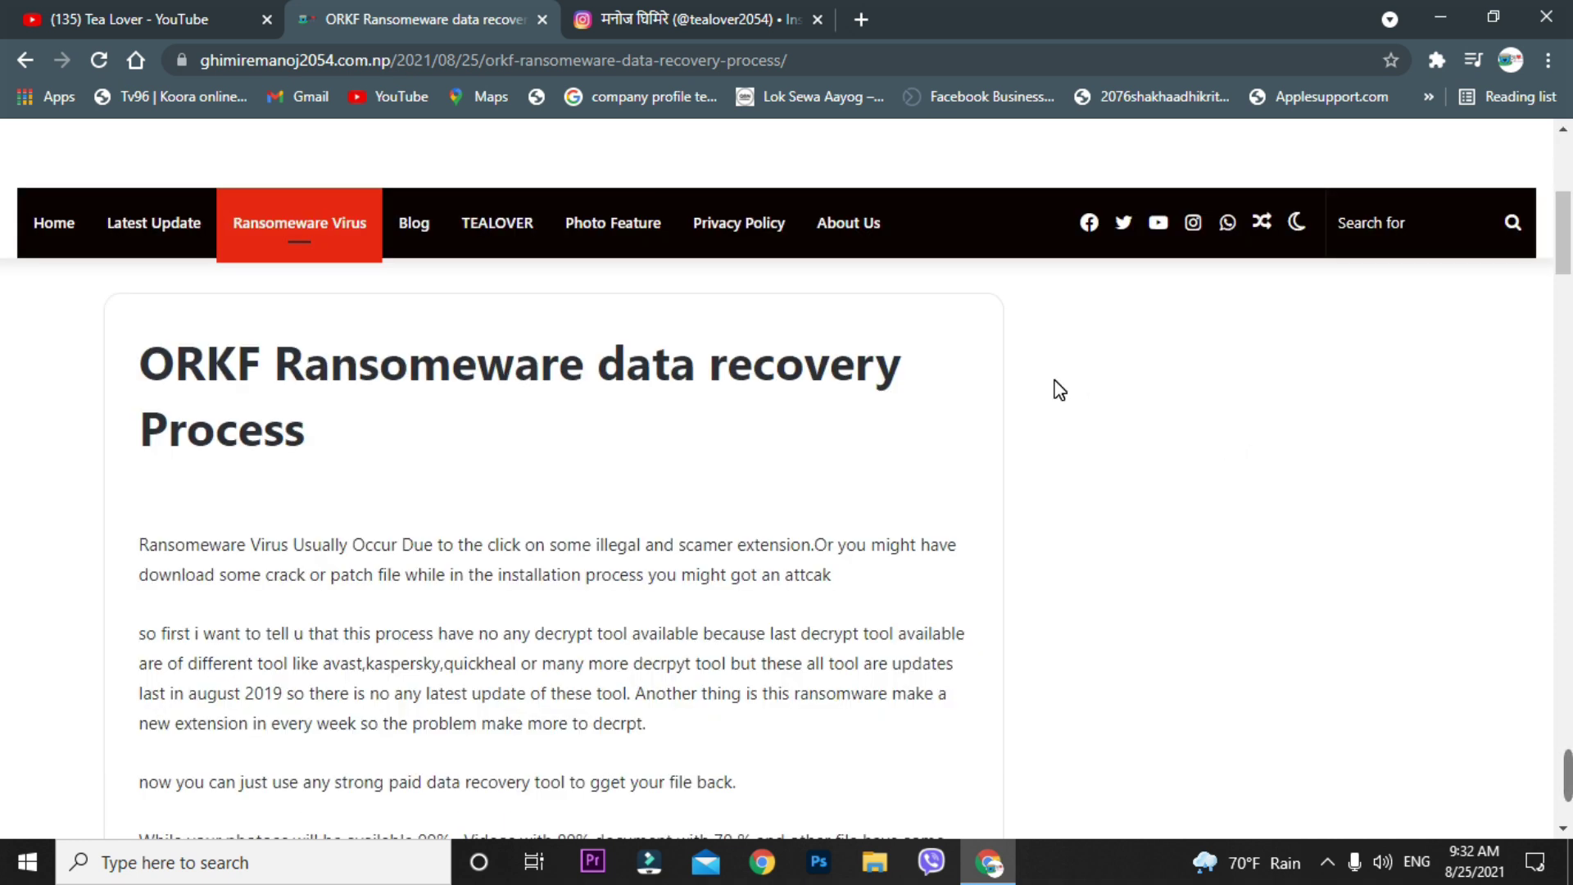
pyautogui.scroll(-4, 842, 441)
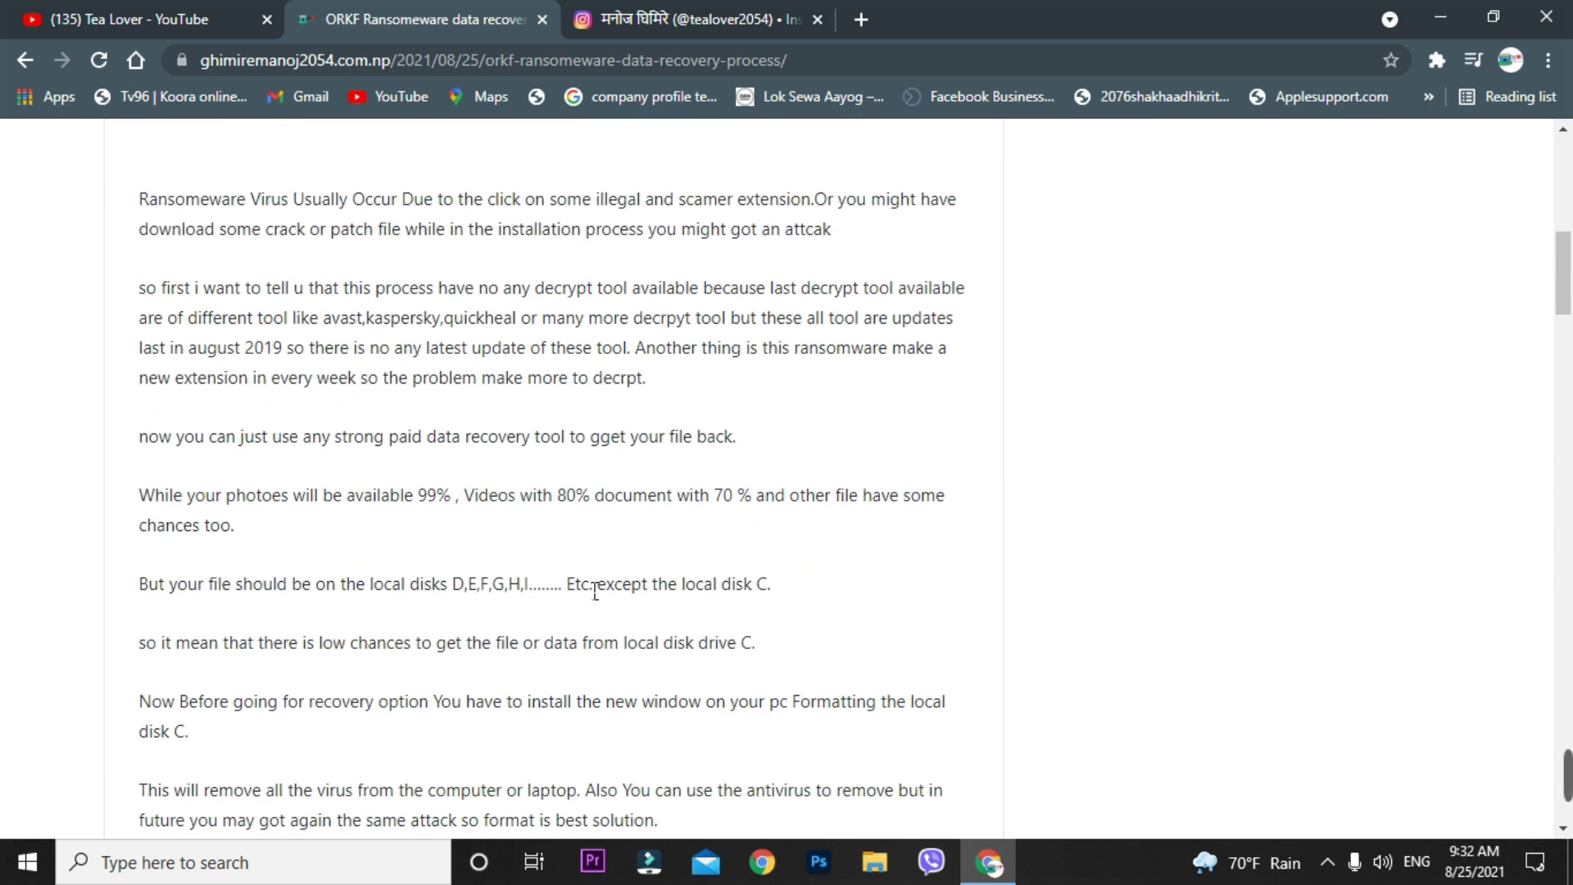
pyautogui.moveTo(571, 588); pyautogui.dragTo(808, 608)
pyautogui.click(888, 576)
# - Minimize Chrome, find Reset this PC via a 'res' search, and view its Get started options
pyautogui.click(1440, 18)
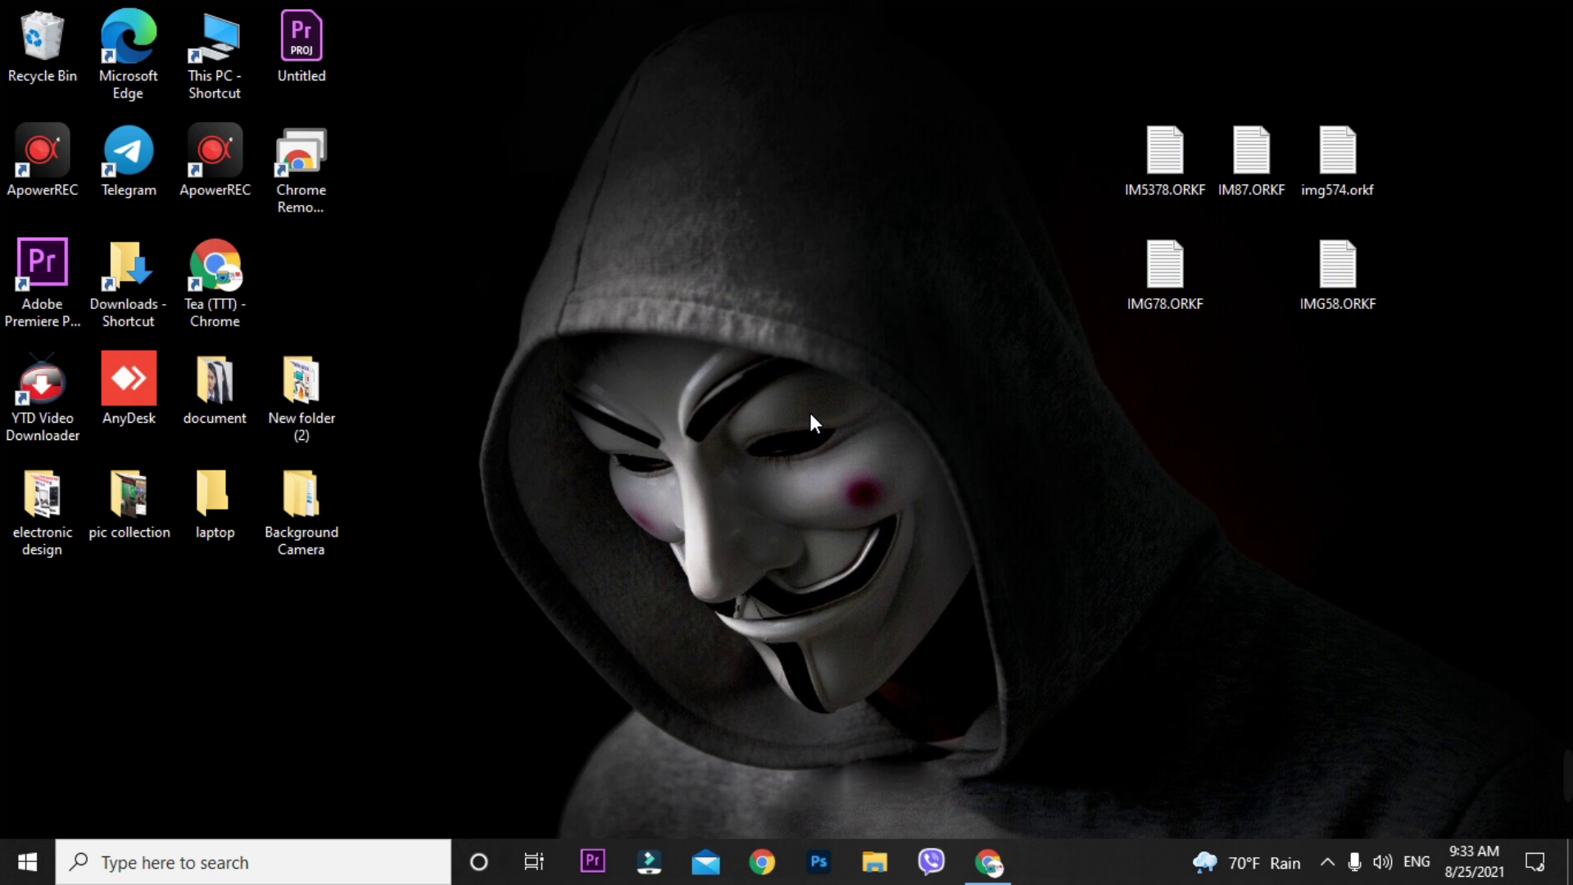
pyautogui.click(215, 867)
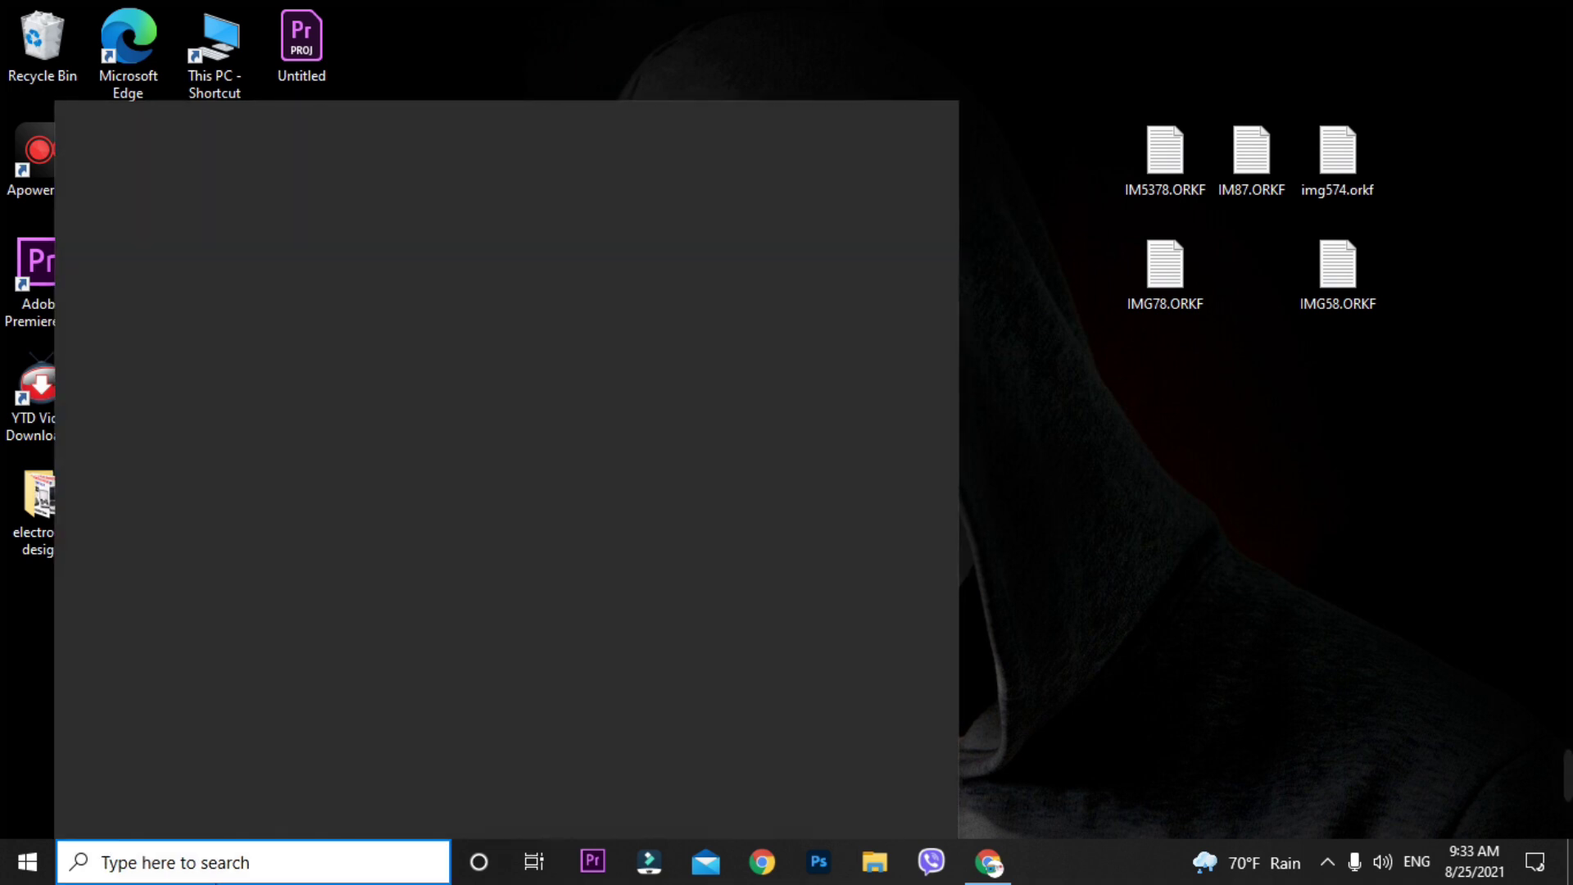
pyautogui.write('res')
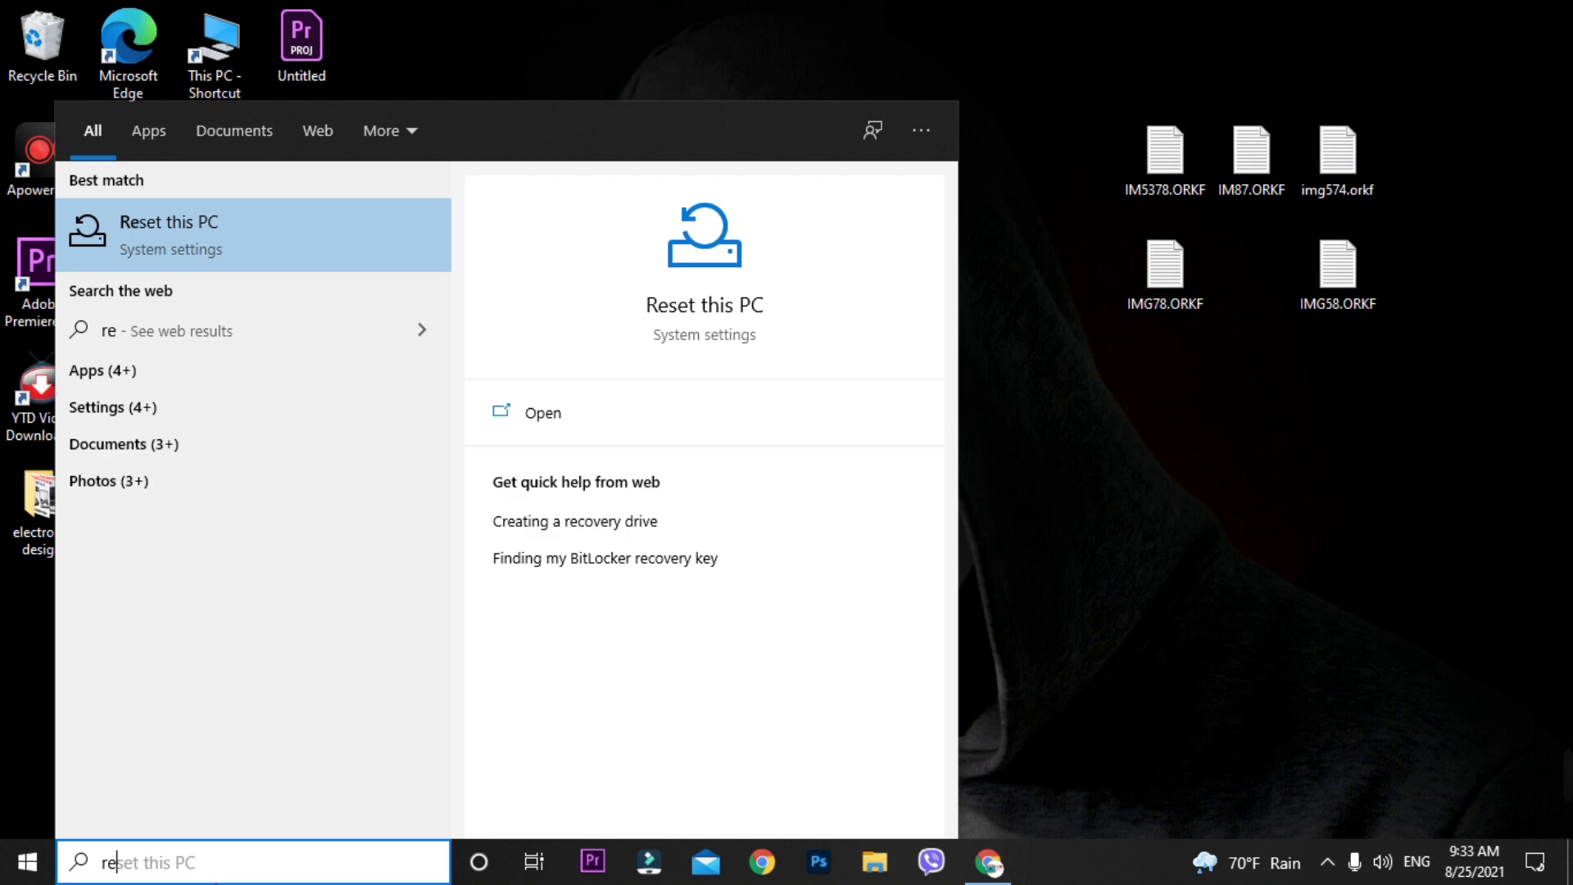
pyautogui.click(238, 250)
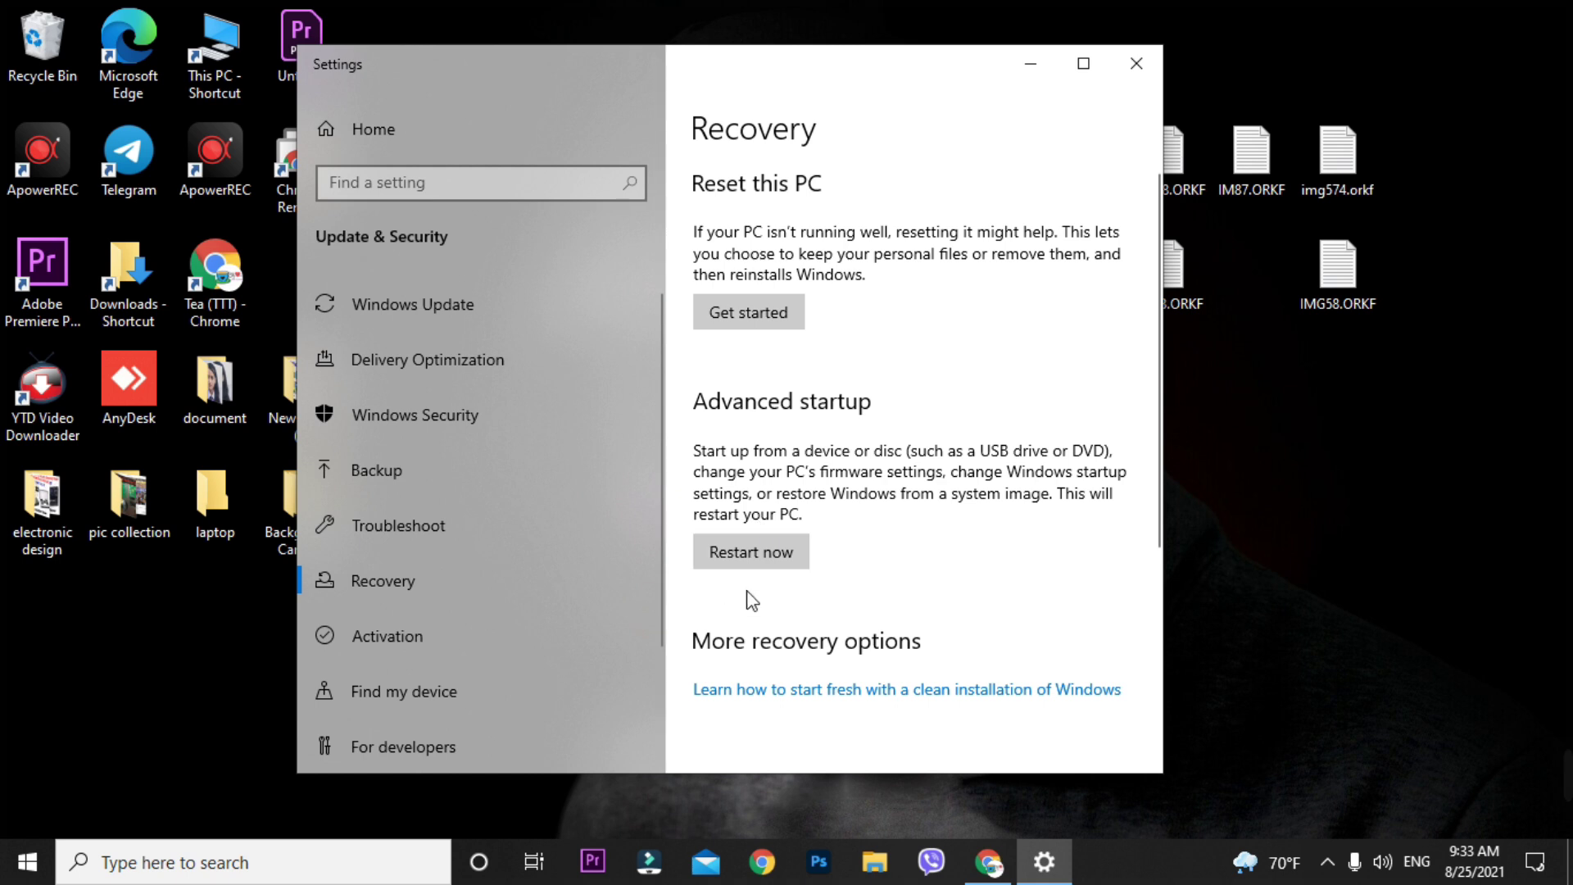
pyautogui.click(738, 311)
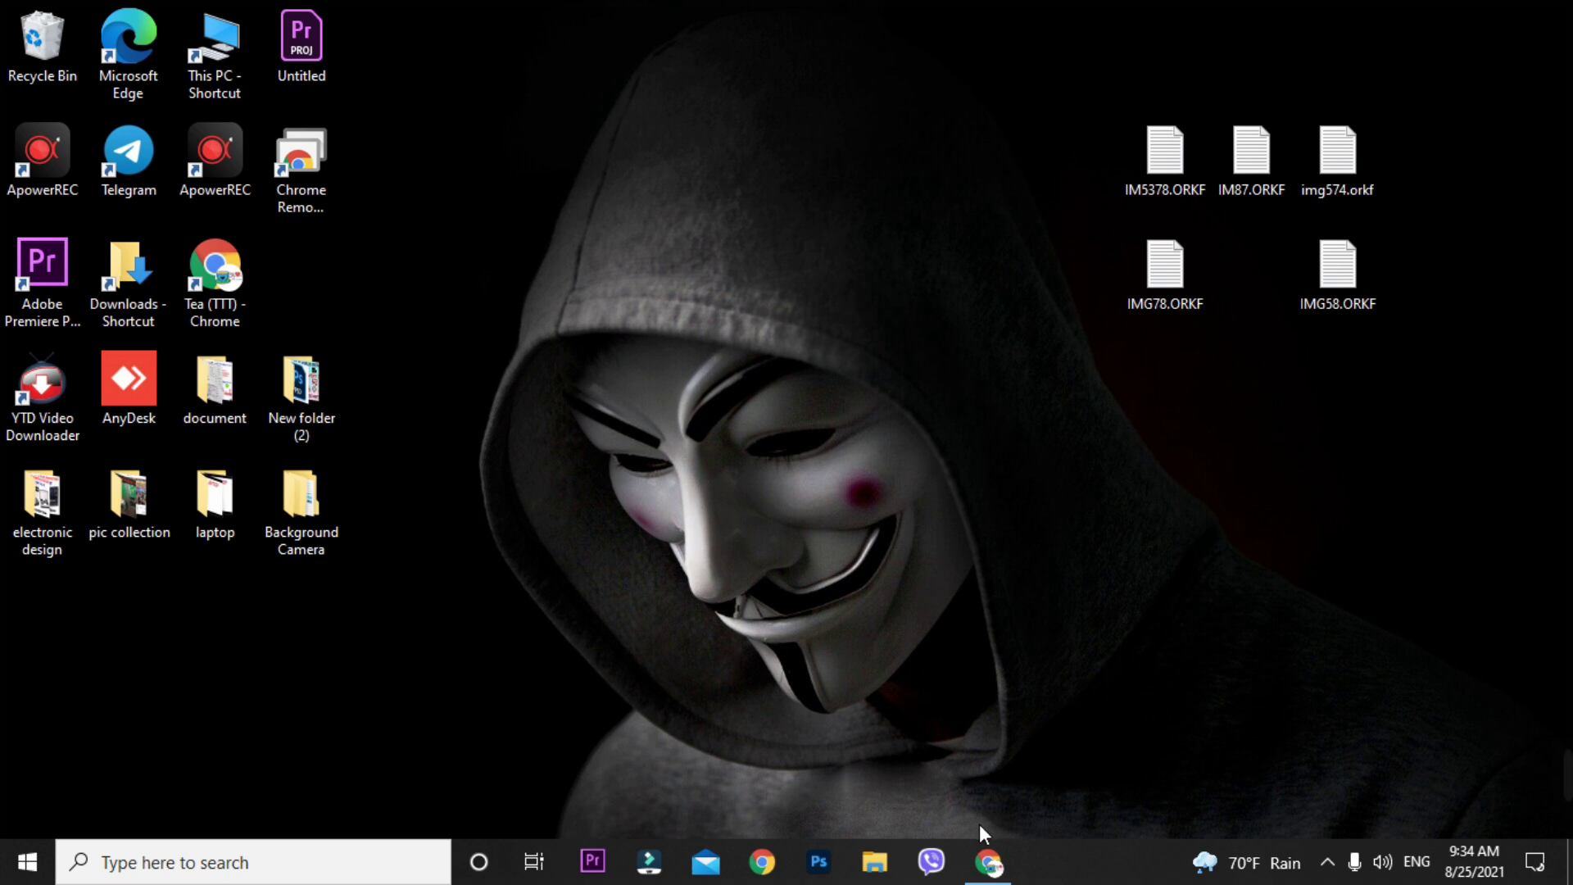
# - Restore the browser and scroll the Tea Lover blog down to the ORKF post
pyautogui.click(988, 860)
pyautogui.scroll(-1, 609, 516)
pyautogui.scroll(1, 609, 516)
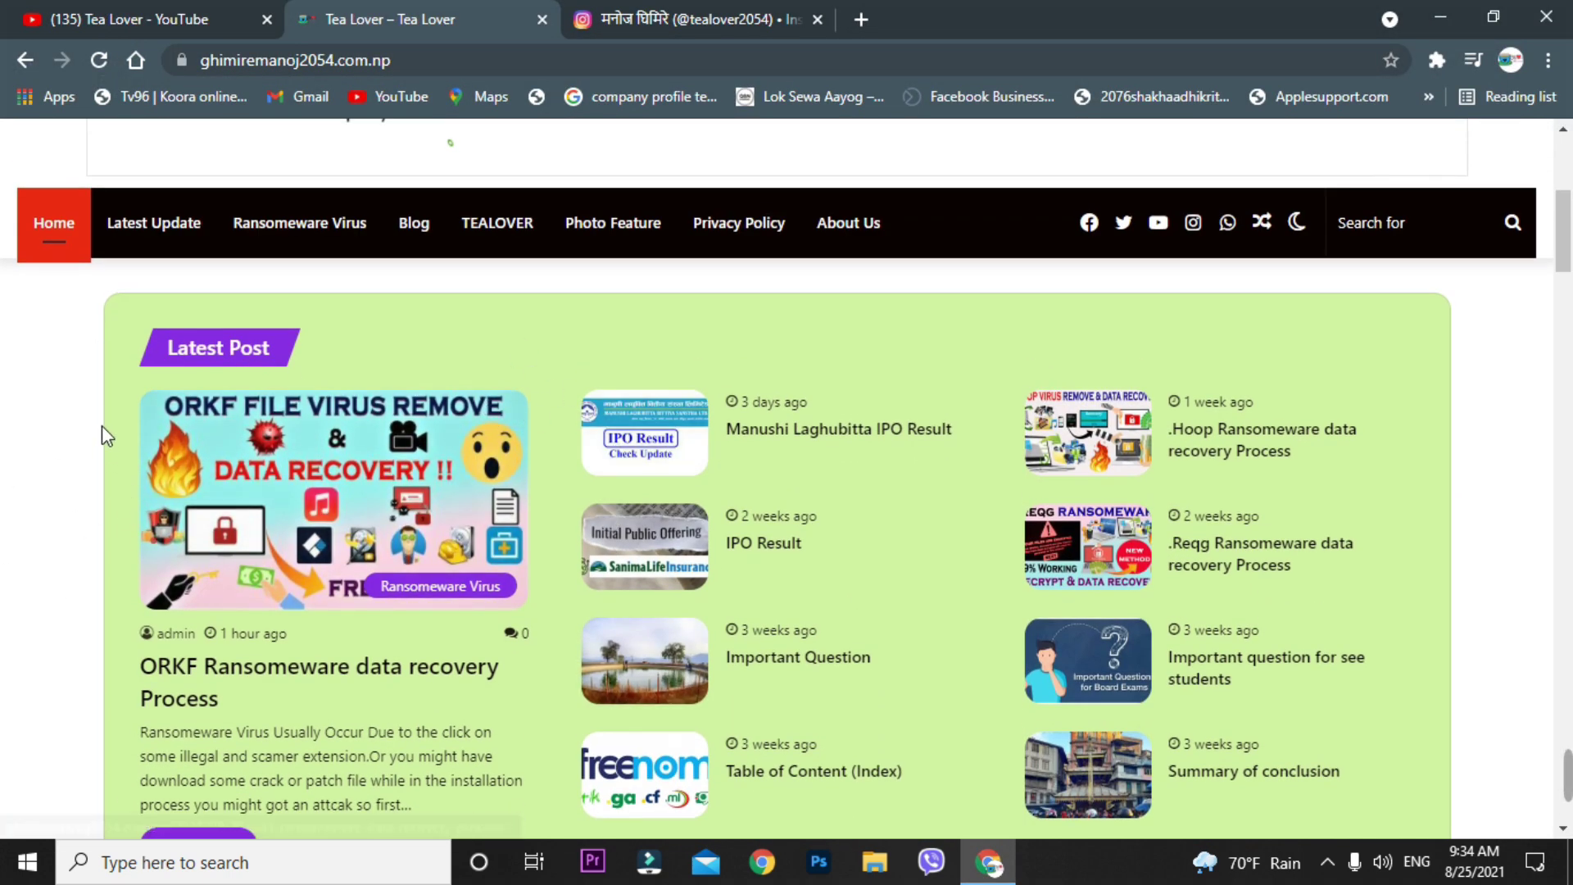
pyautogui.scroll(-1, 115, 381)
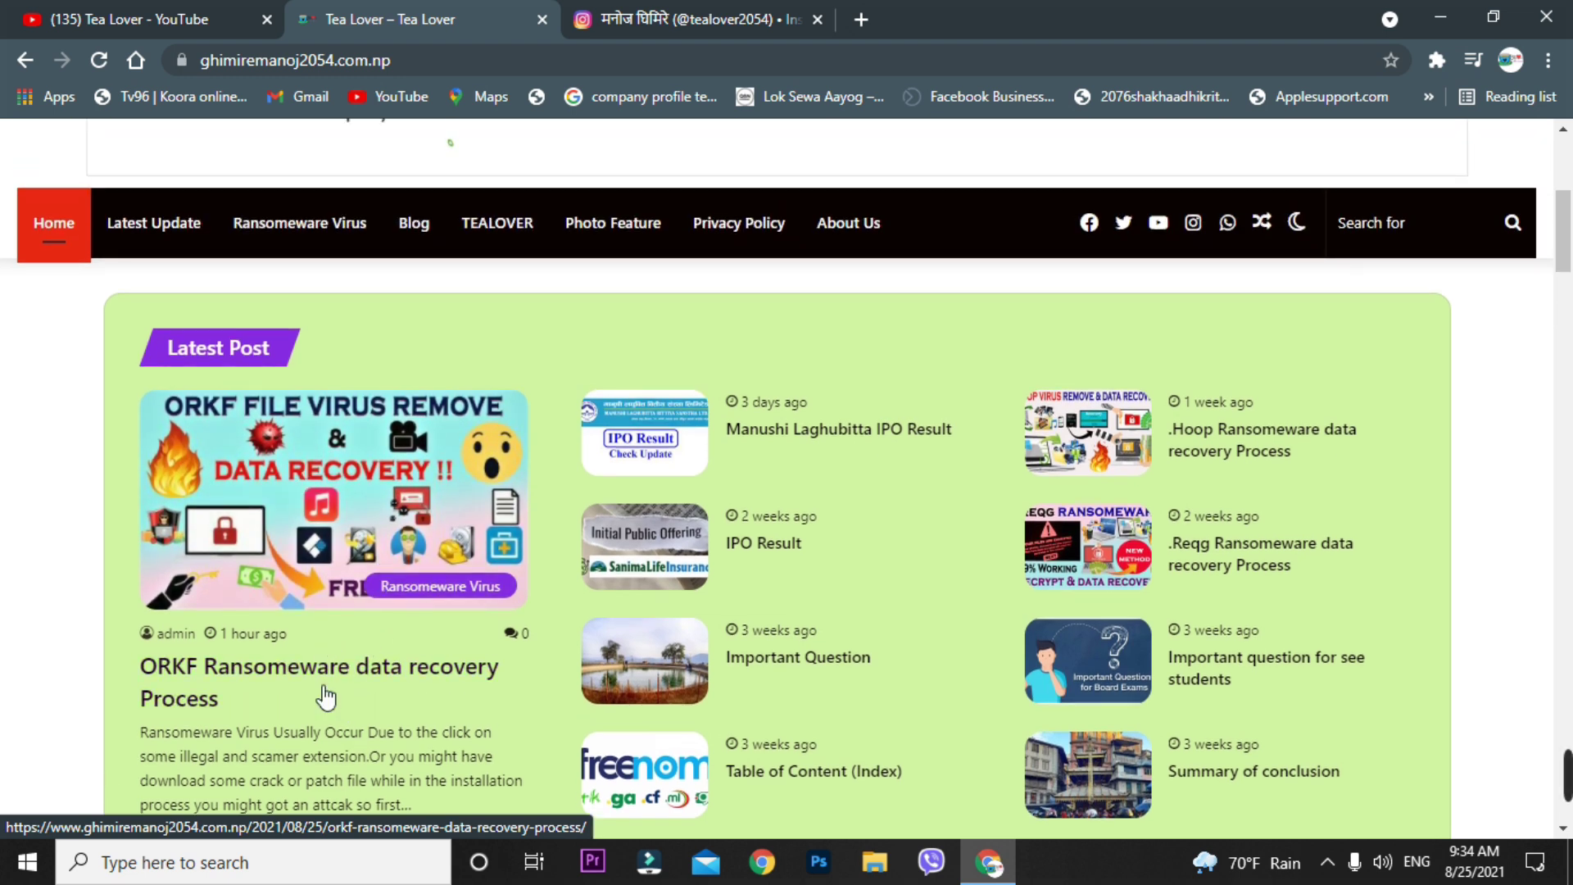
pyautogui.scroll(-2, 354, 688)
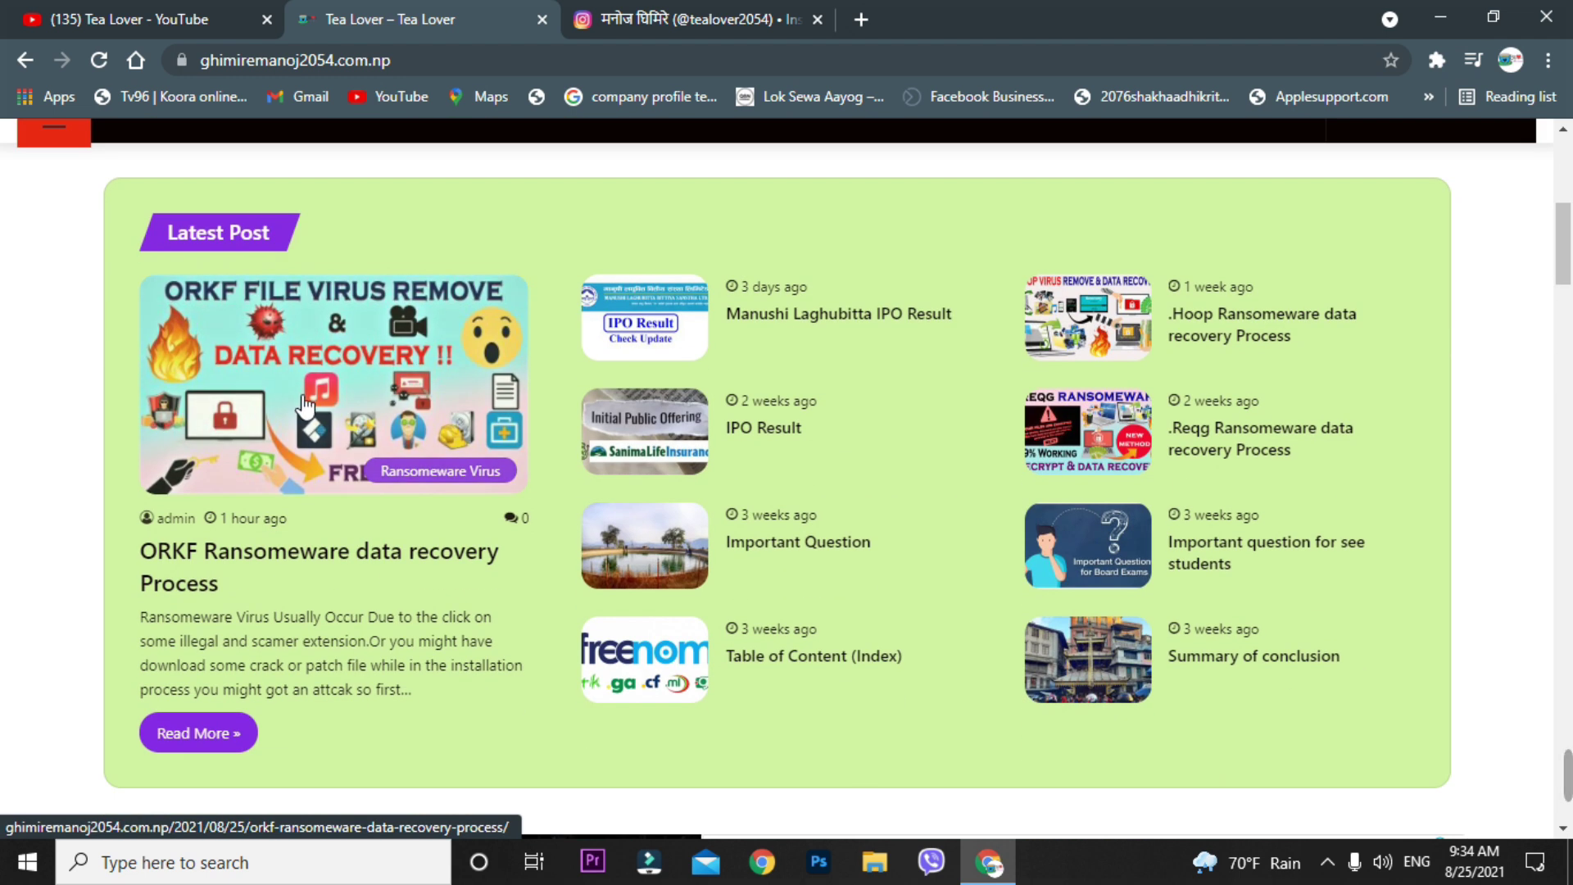
# - Open the ORKF post in a new tab and follow its download link to Google Drive
pyautogui.rightClick(370, 550)
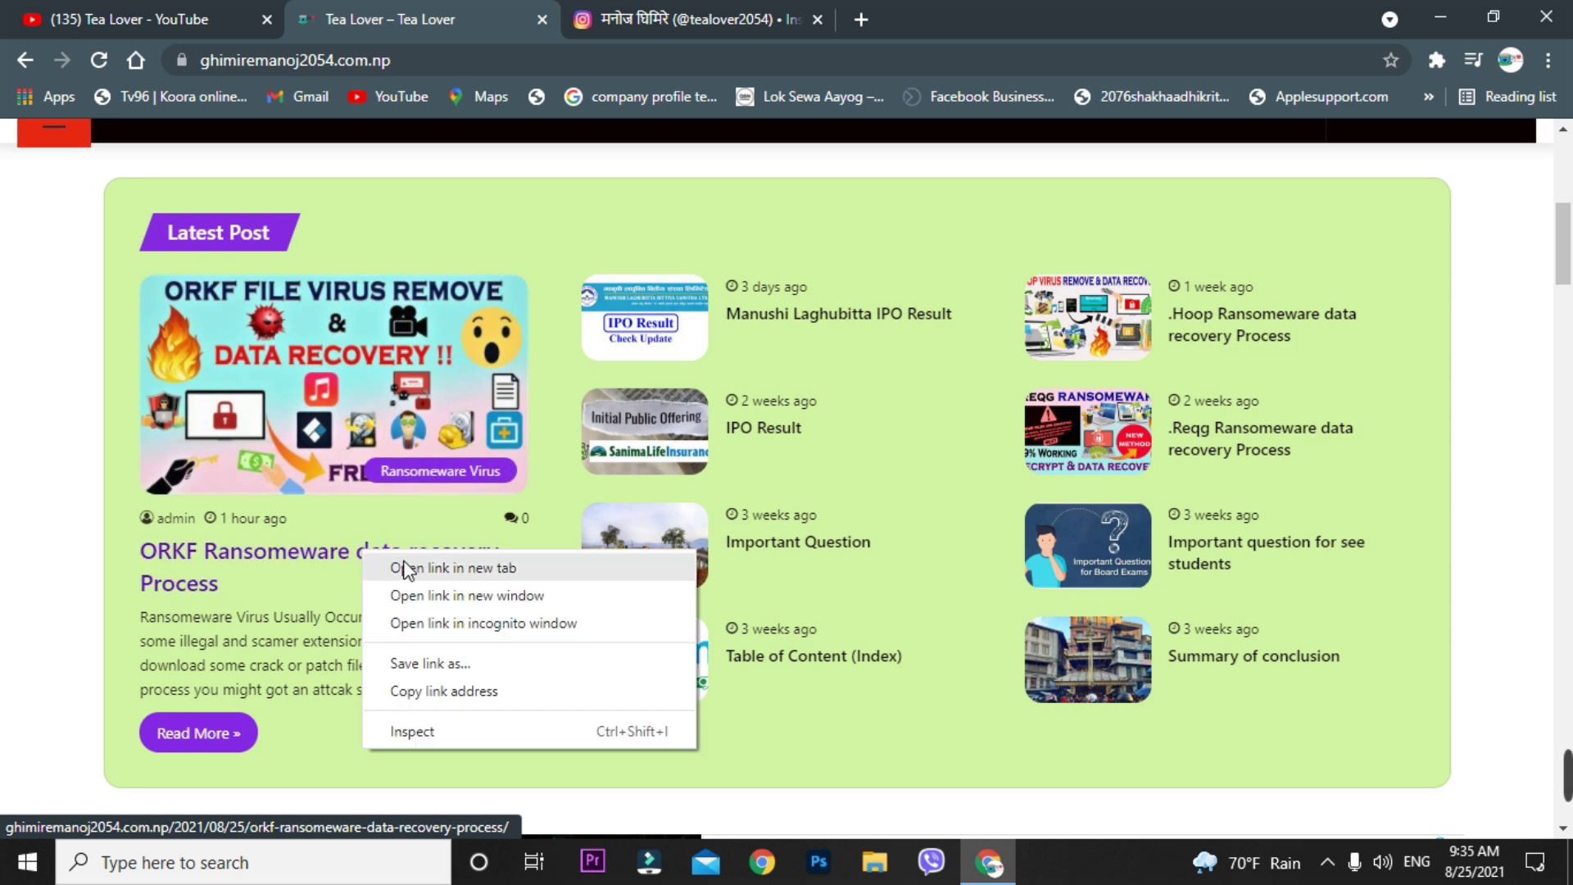
pyautogui.click(408, 567)
pyautogui.hotkey('ctrl', 'Tab')
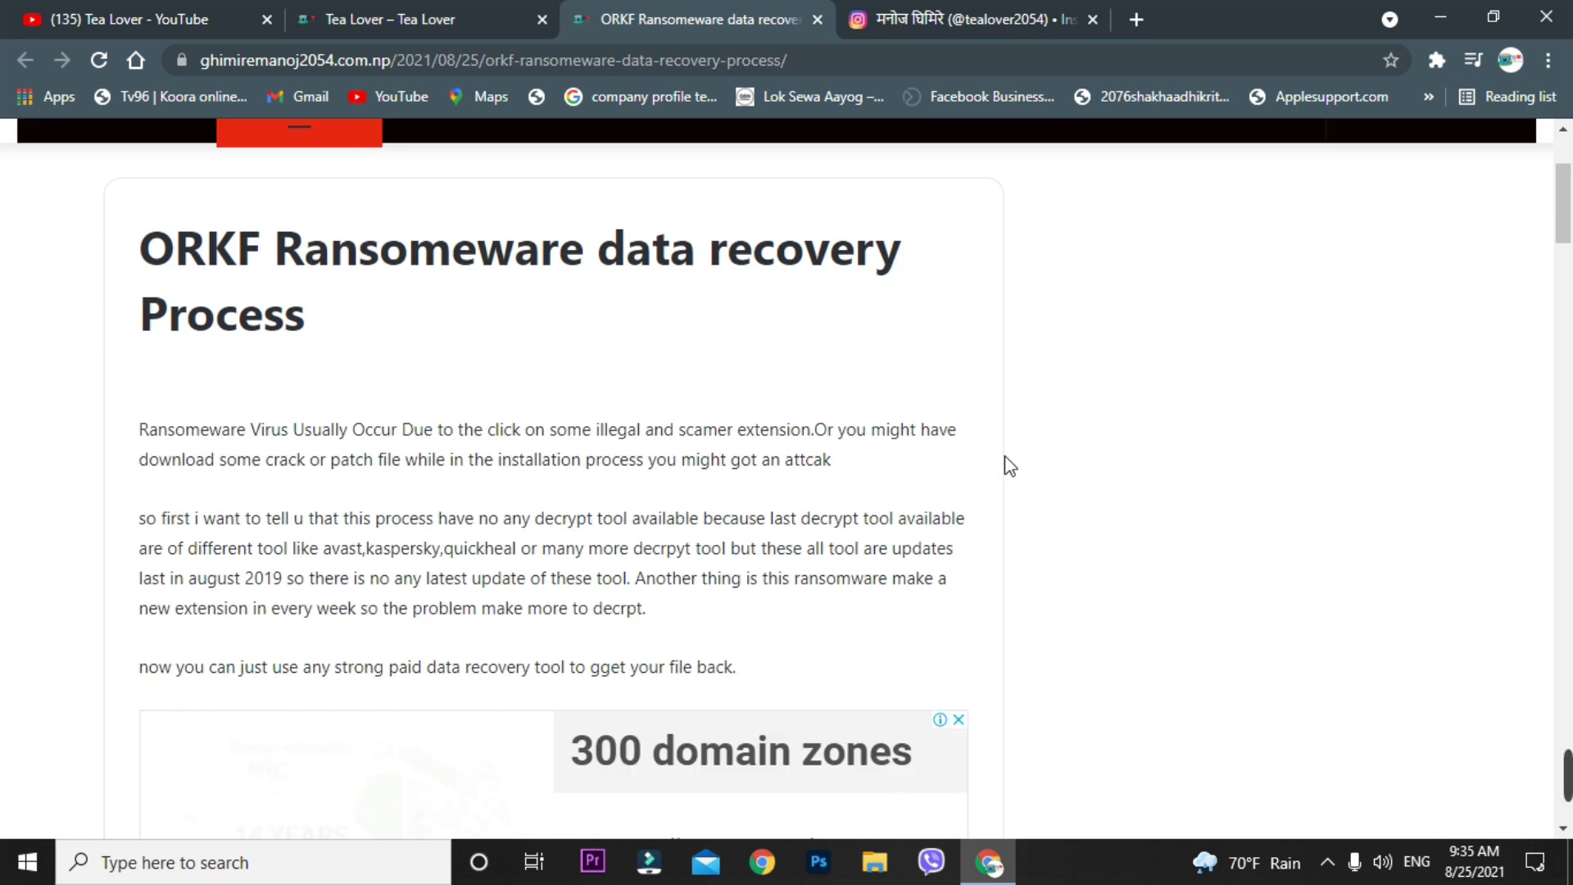
pyautogui.moveTo(154, 232); pyautogui.dragTo(173, 246)
pyautogui.click(689, 322)
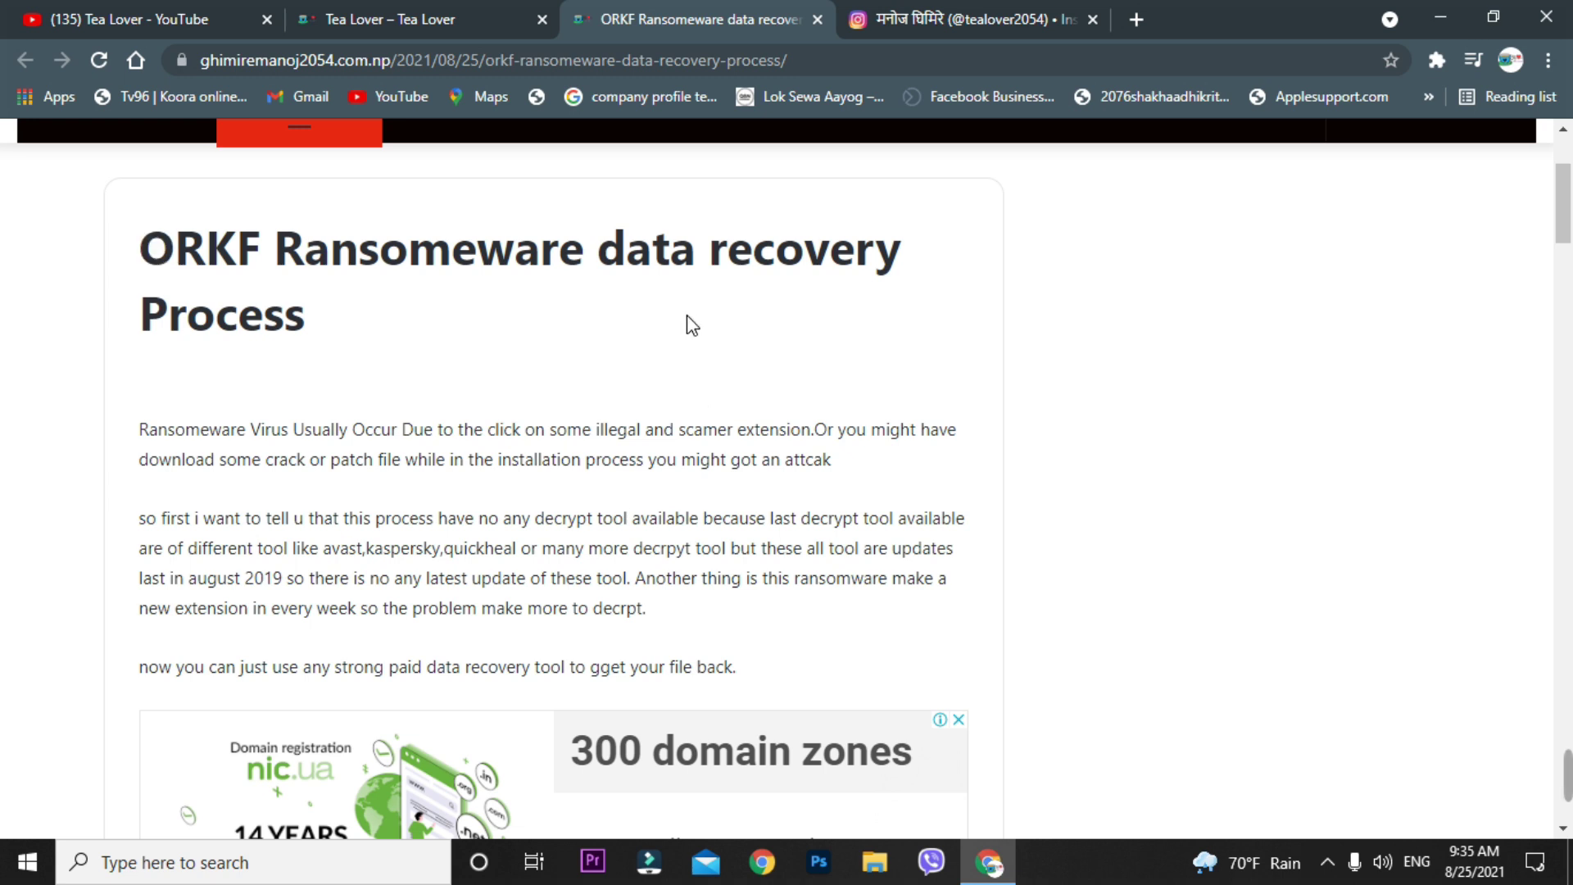
pyautogui.scroll(-15, 675, 347)
pyautogui.scroll(-7, 571, 223)
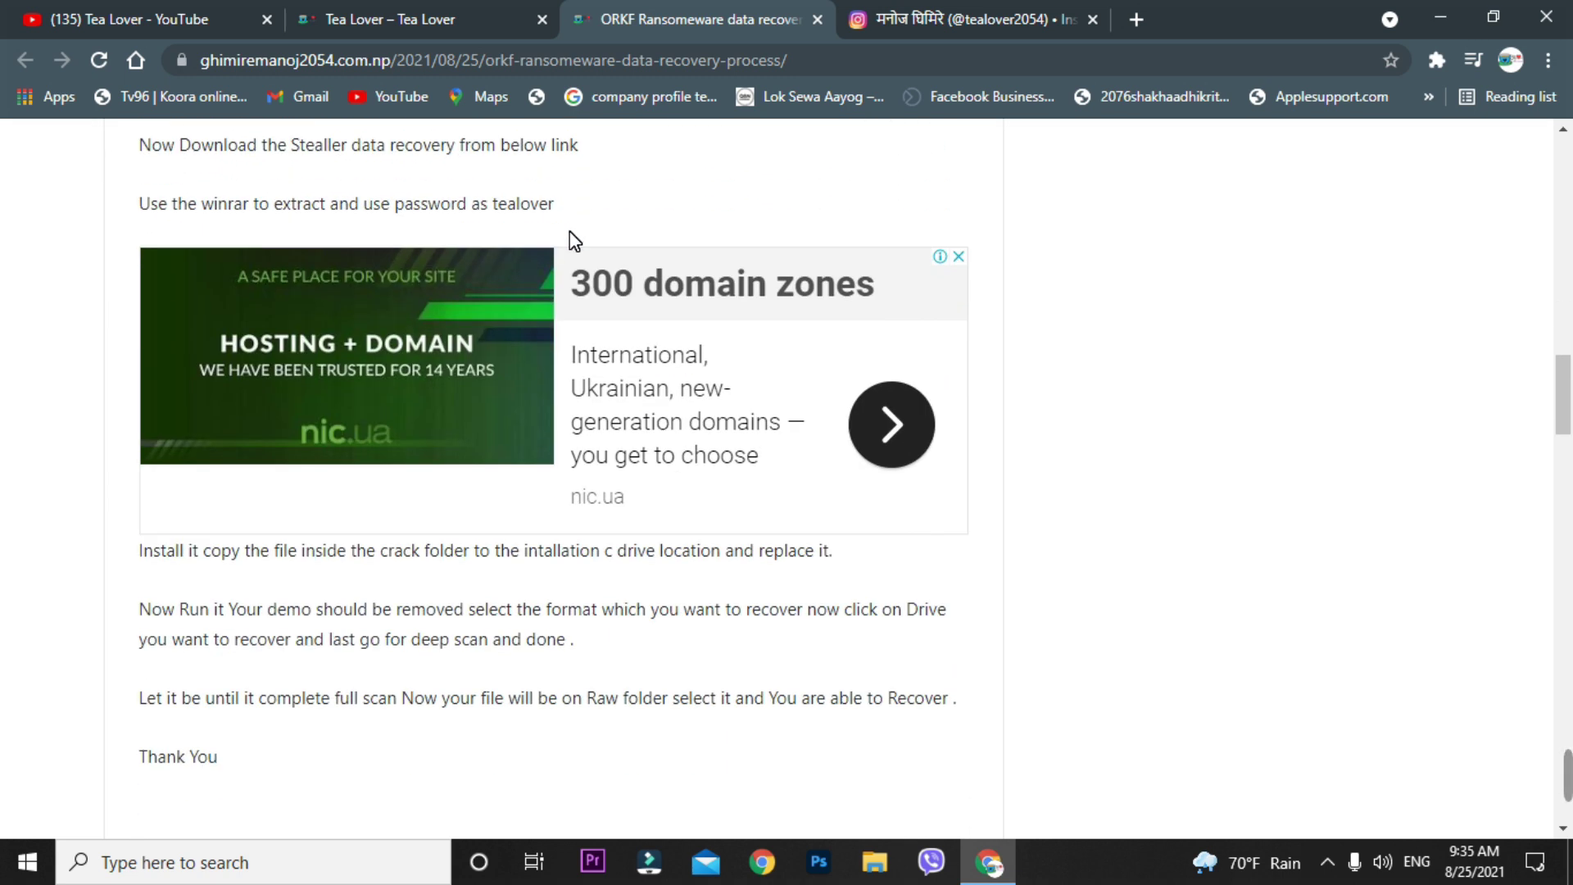
pyautogui.scroll(-6, 569, 231)
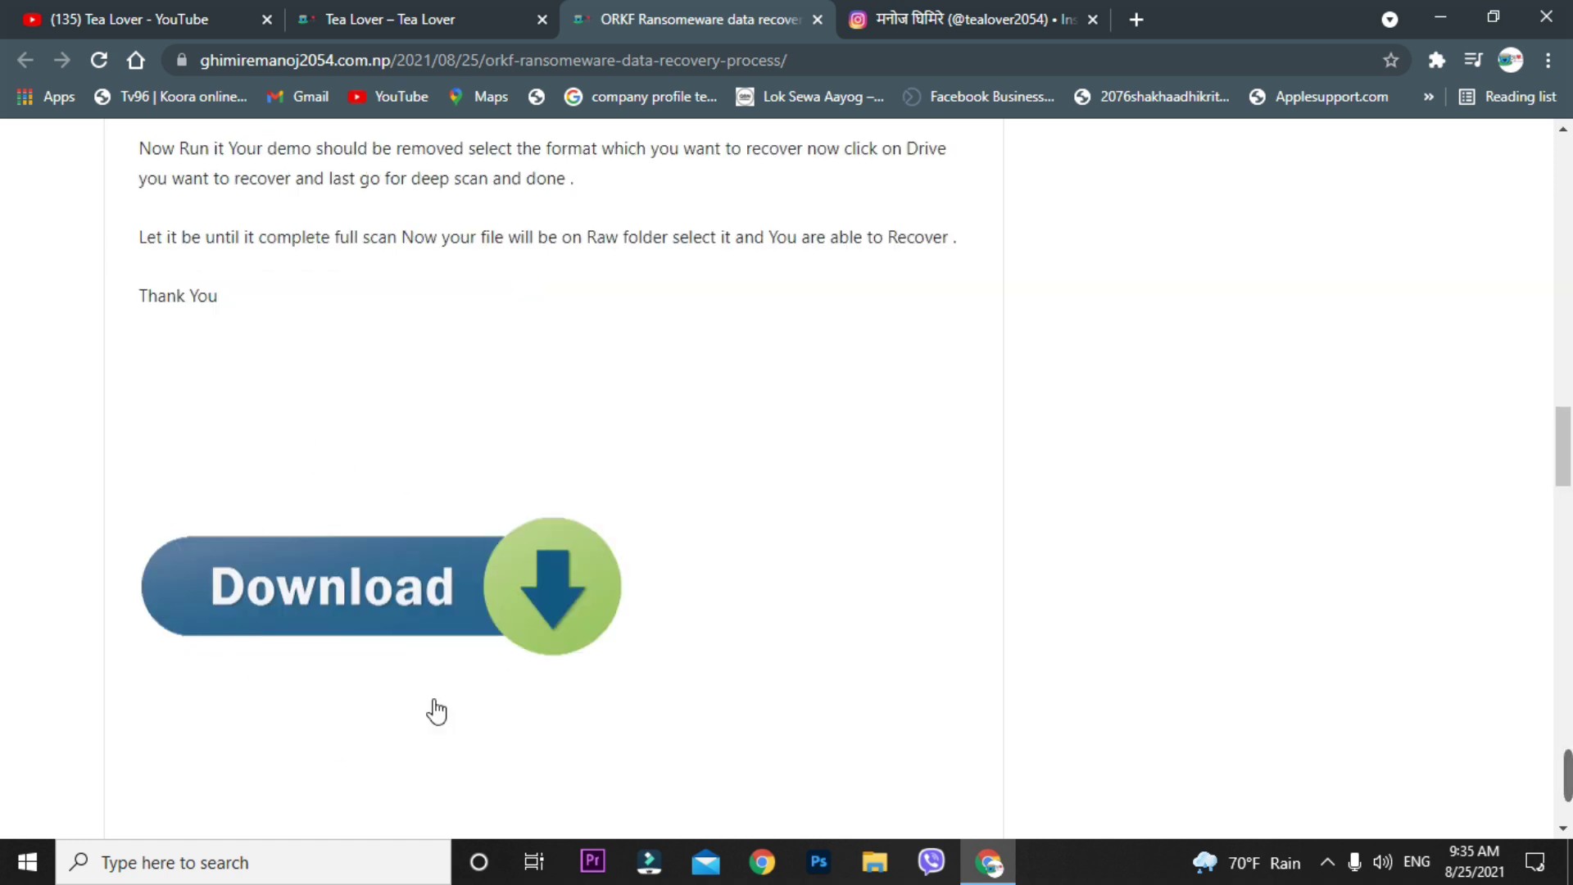
pyautogui.click(512, 639)
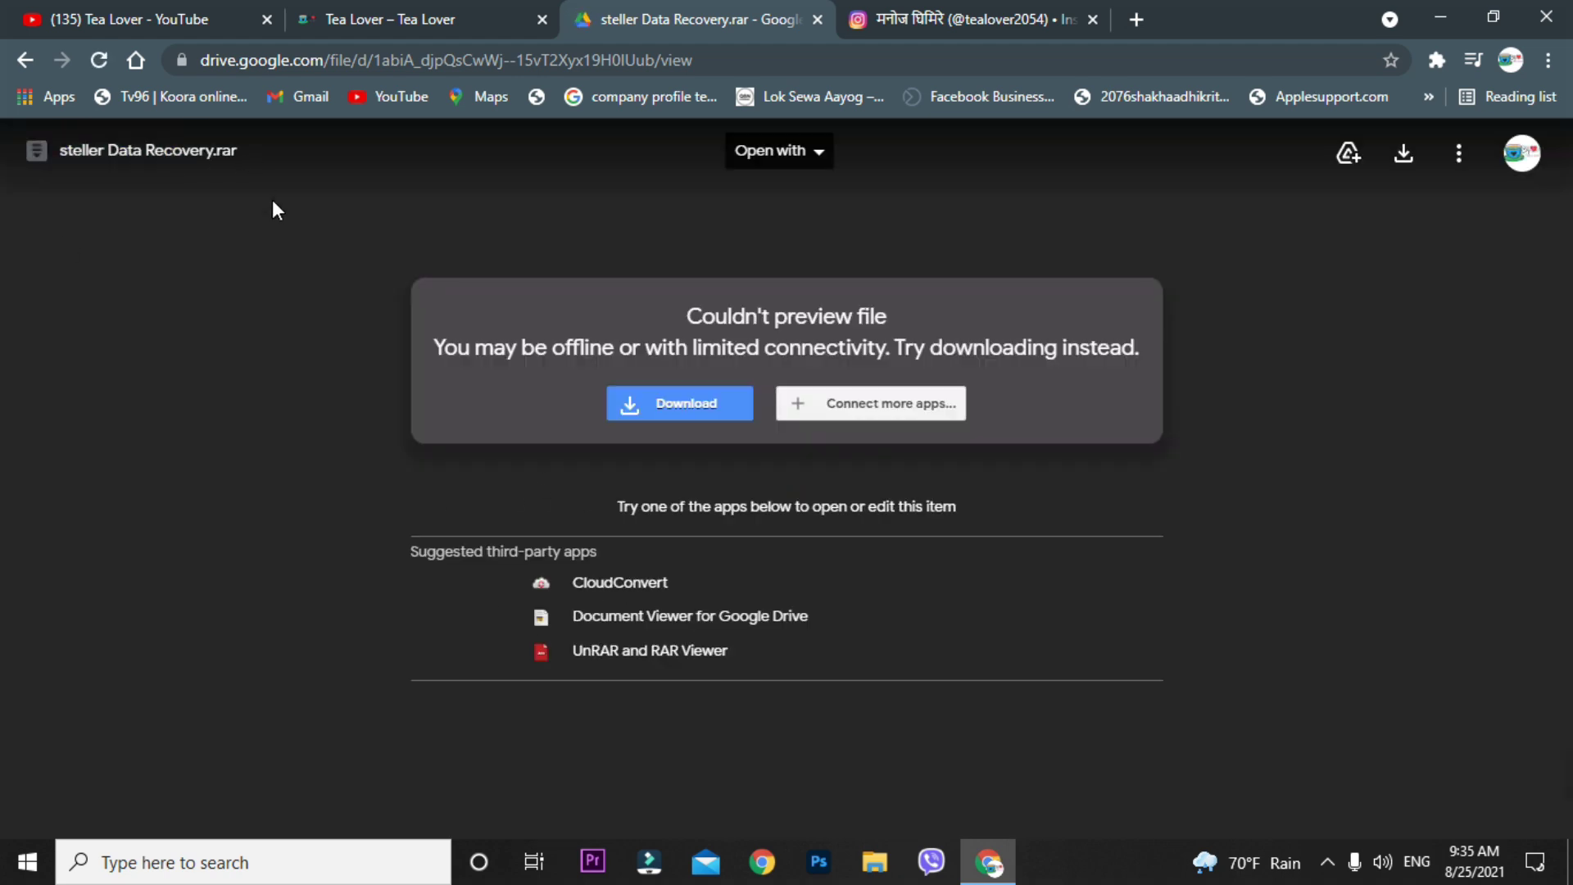
# - Download steller Data Recovery.rar despite the virus-scan warning, then go back to the Tea Lover YouTube tab
pyautogui.click(690, 416)
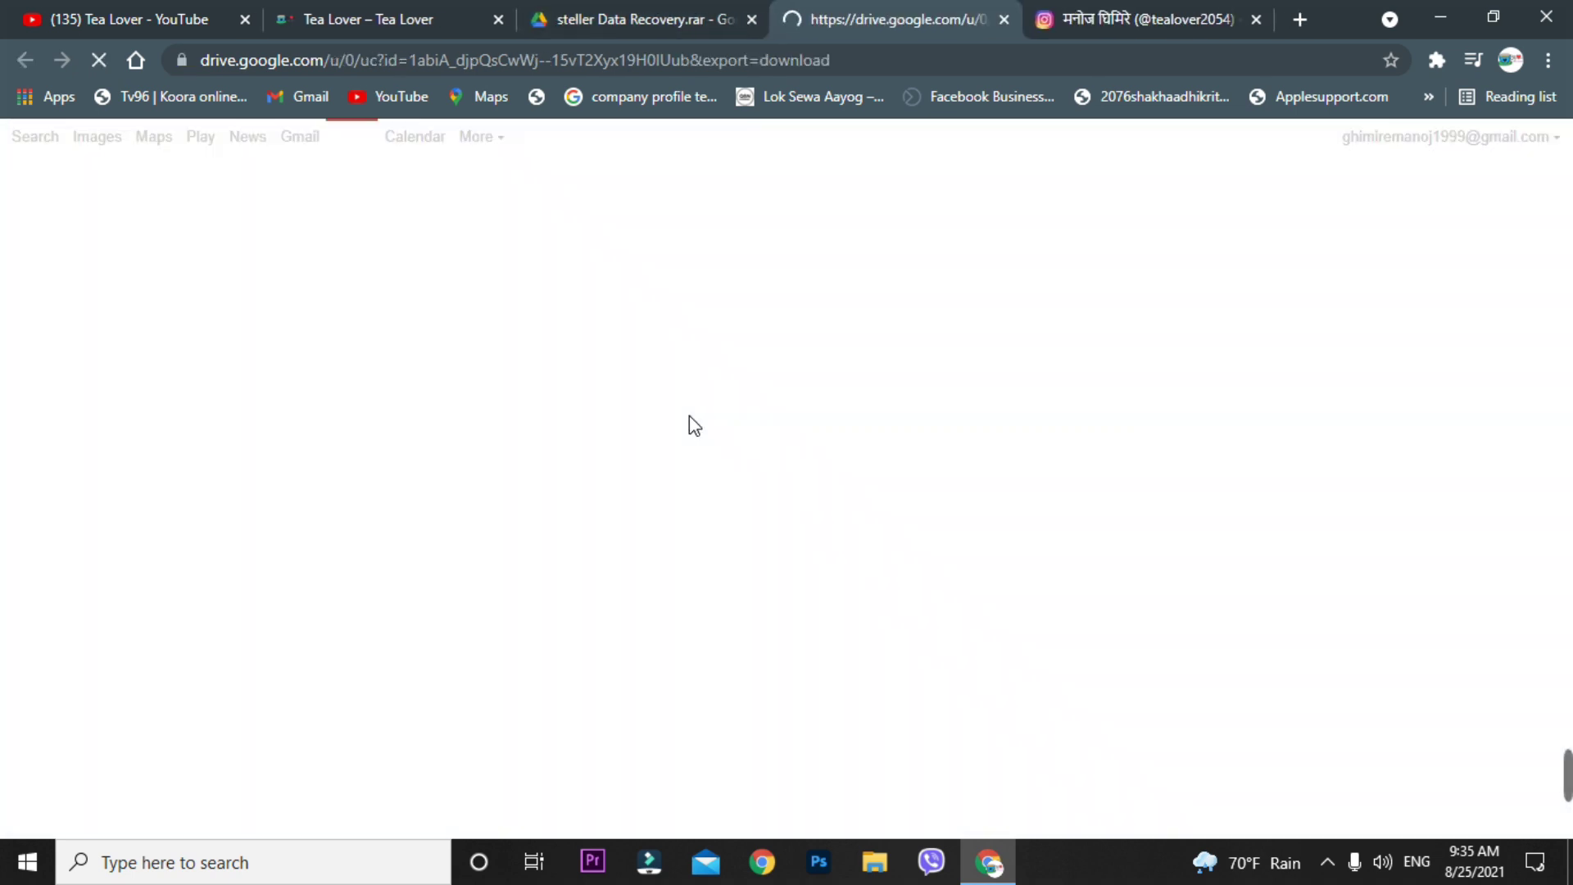
pyautogui.click(625, 352)
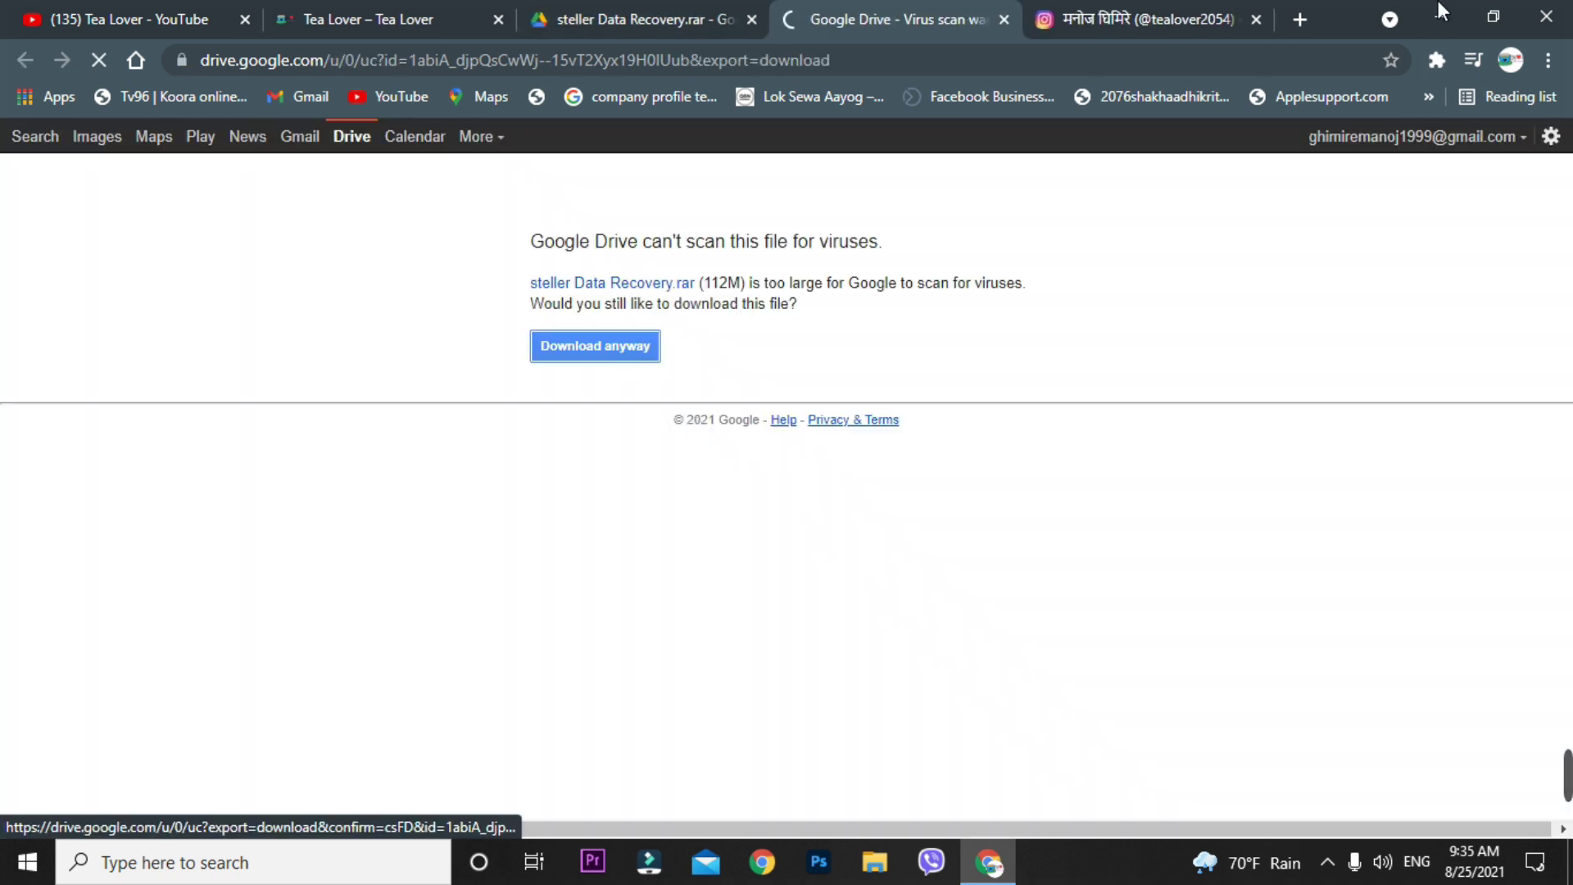
pyautogui.click(1005, 20)
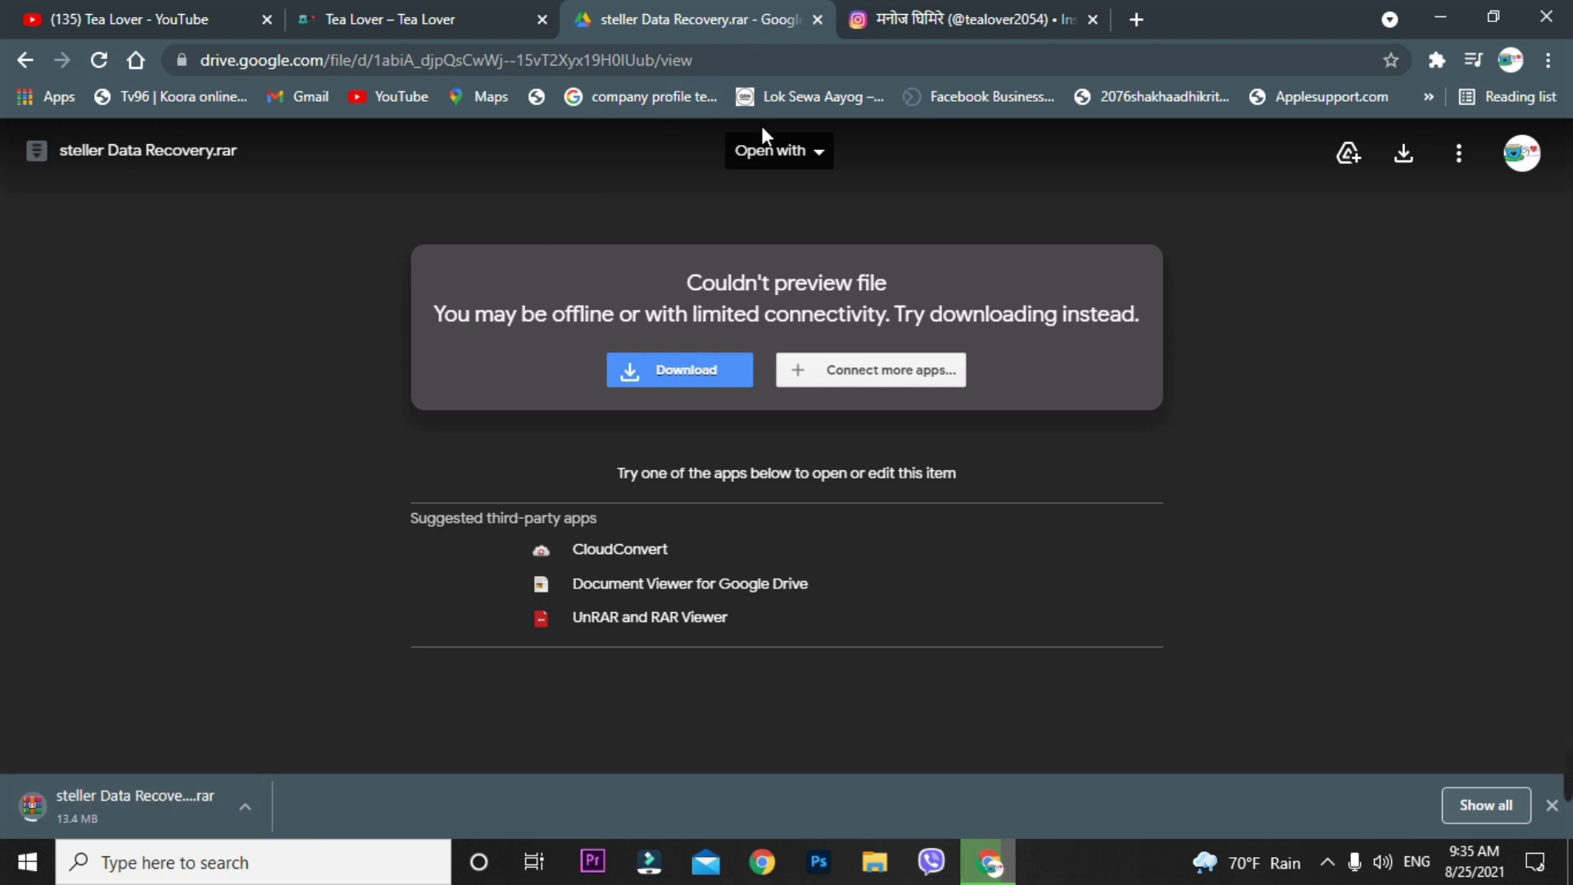
pyautogui.click(131, 18)
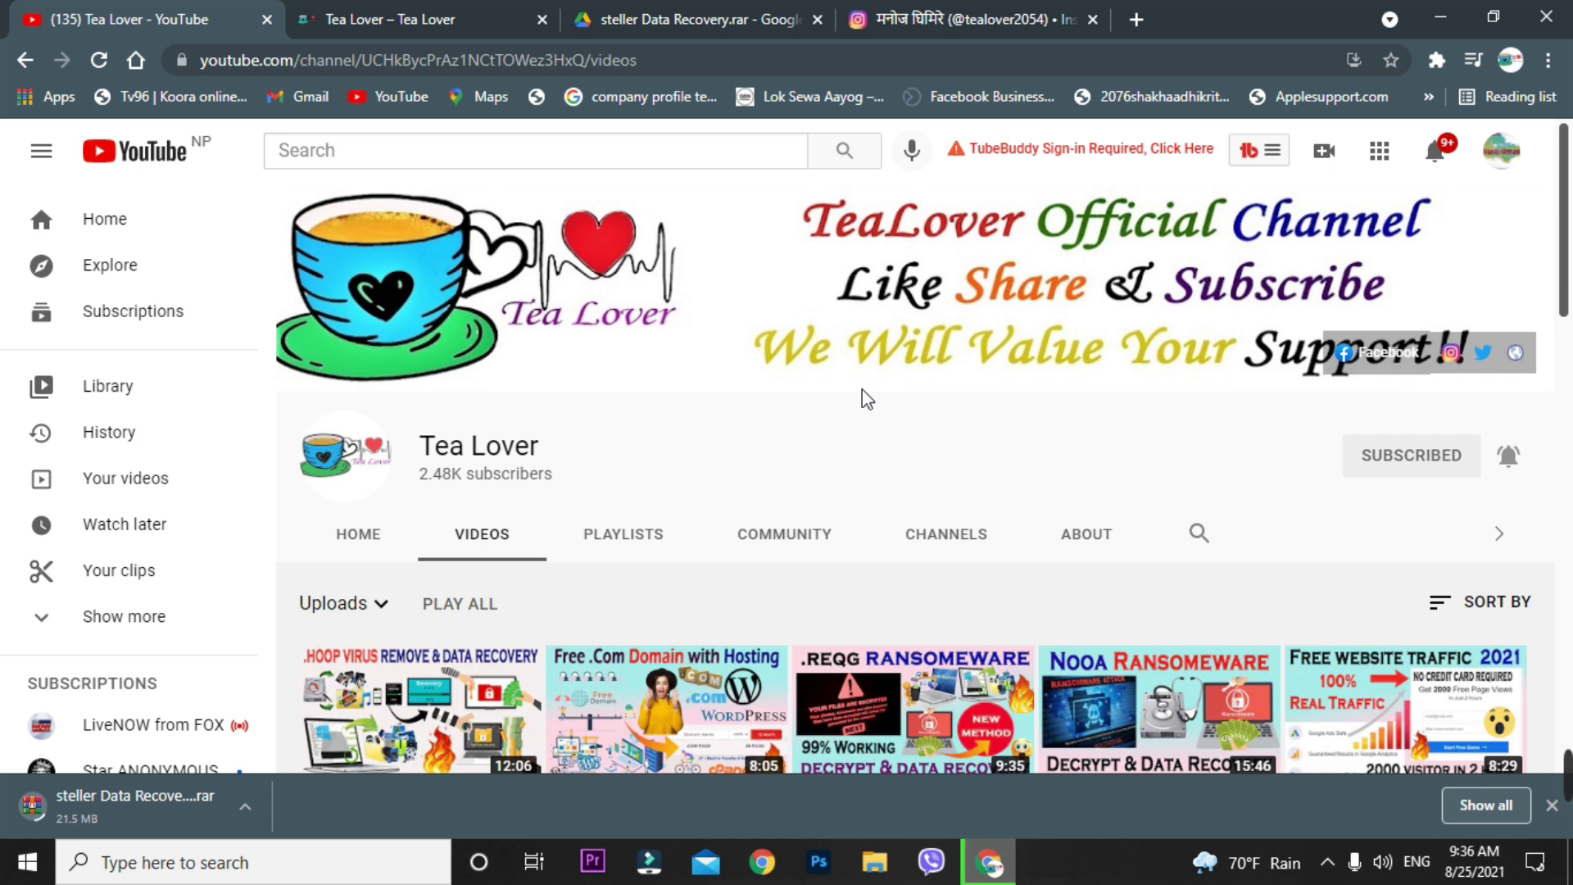
# - Open the hoop File Virus Removal video, read through its comments, then return to the Tea Lover blog
pyautogui.scroll(-5, 862, 390)
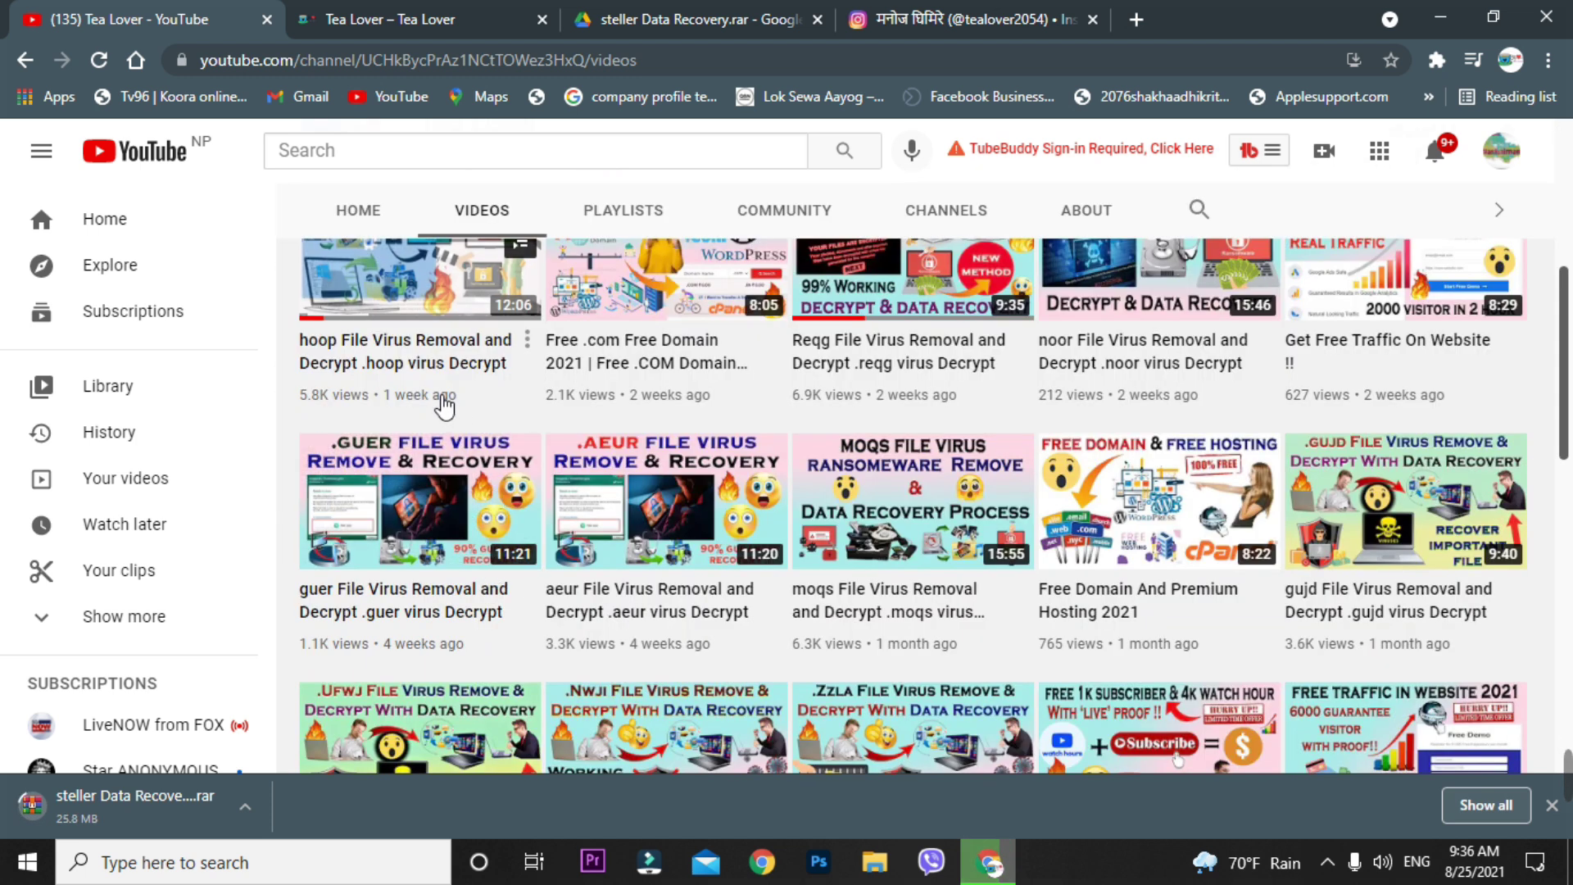
pyautogui.click(428, 283)
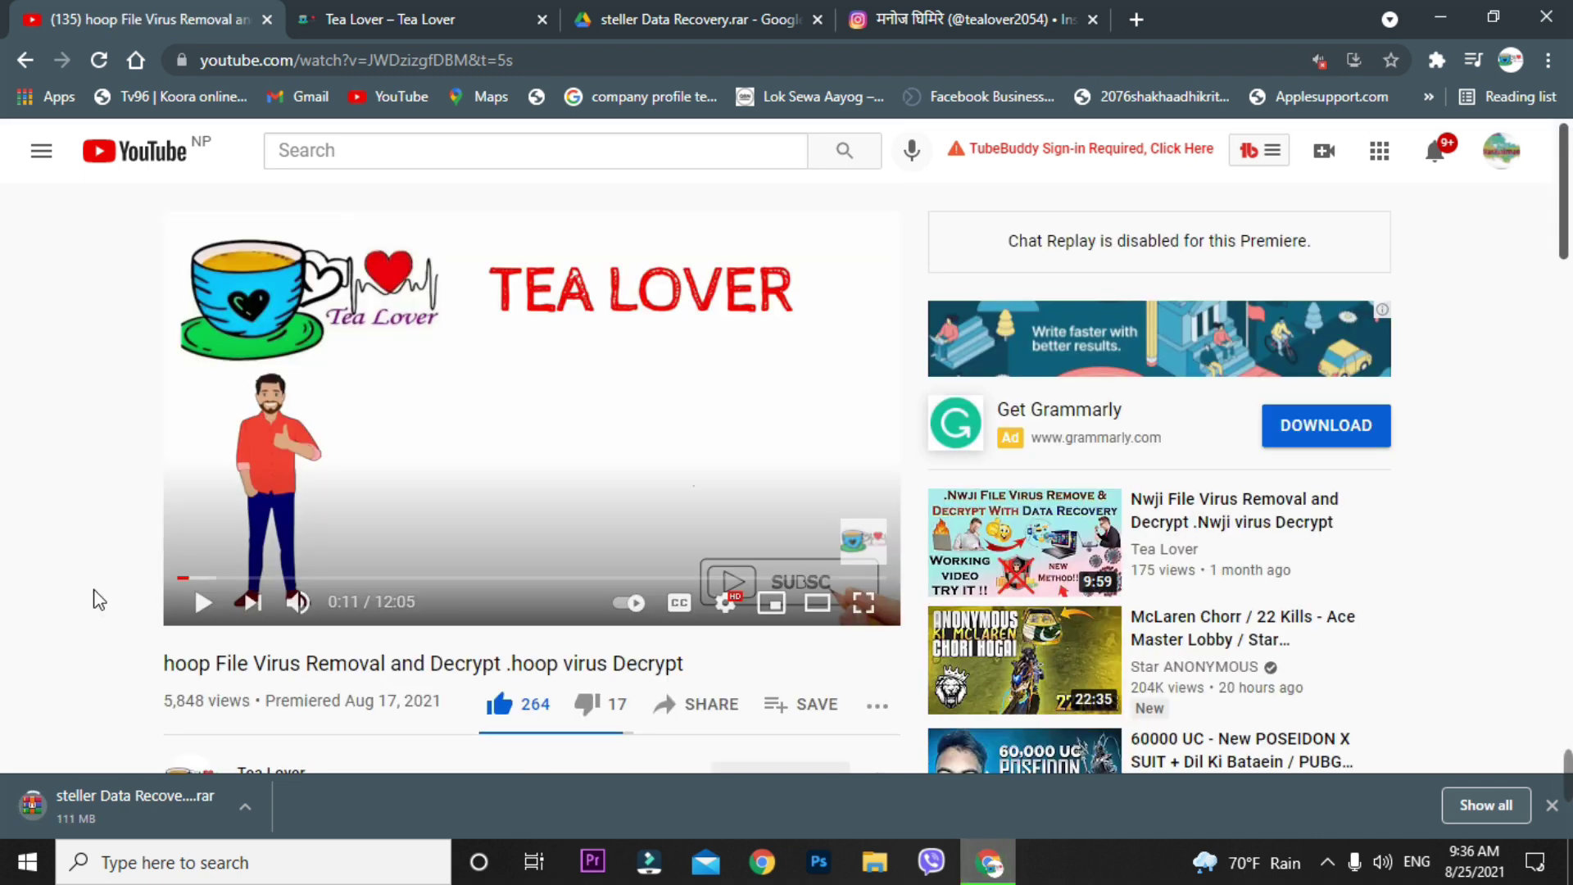
pyautogui.scroll(-10, 440, 542)
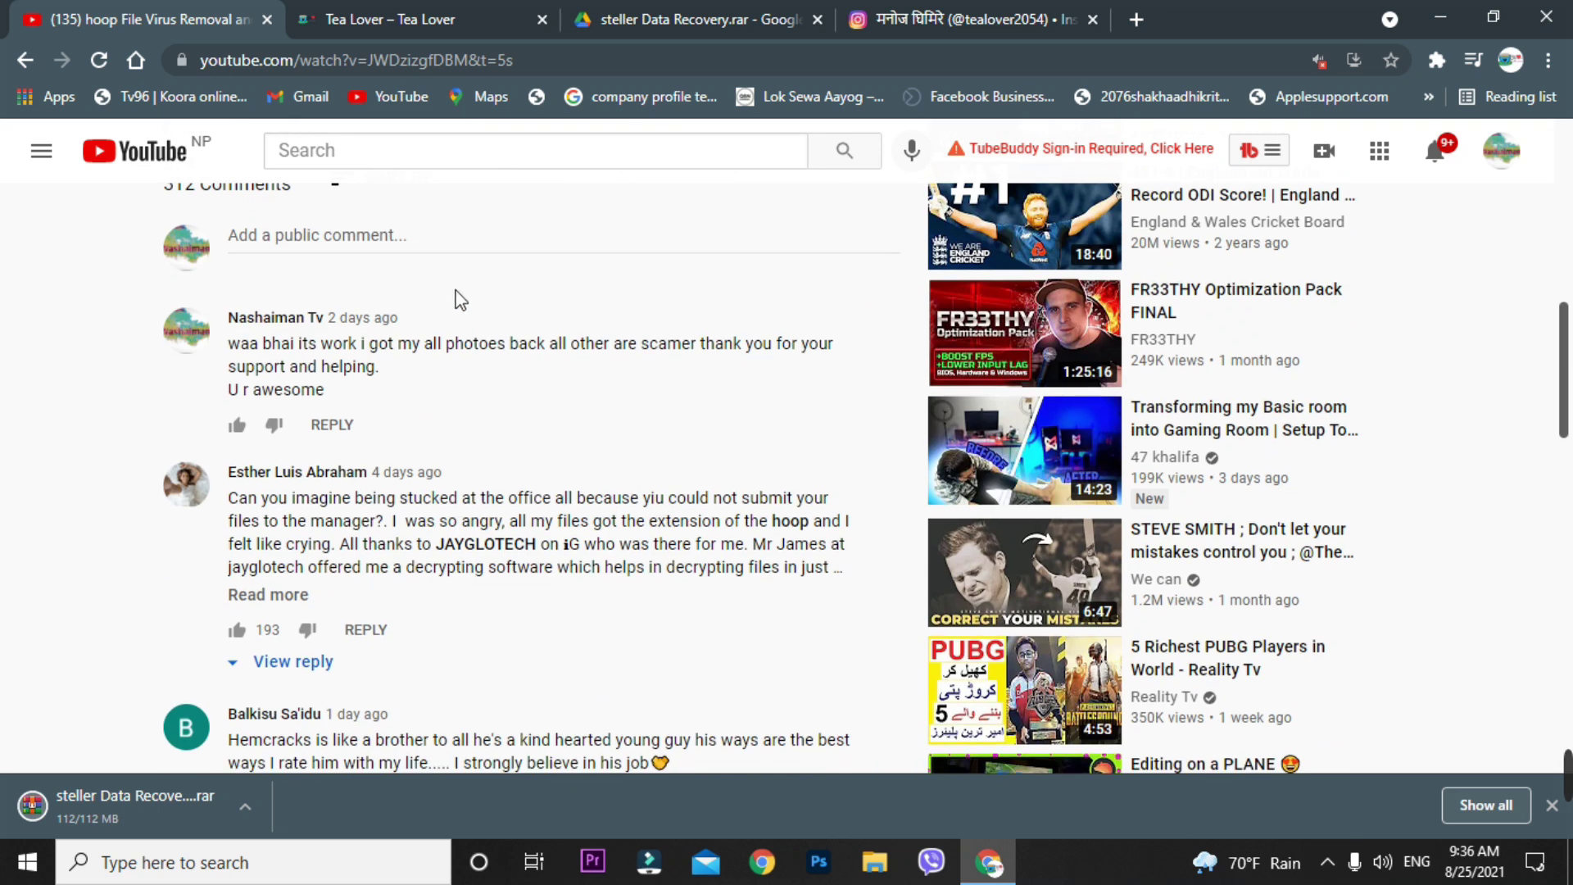
pyautogui.scroll(-4, 445, 302)
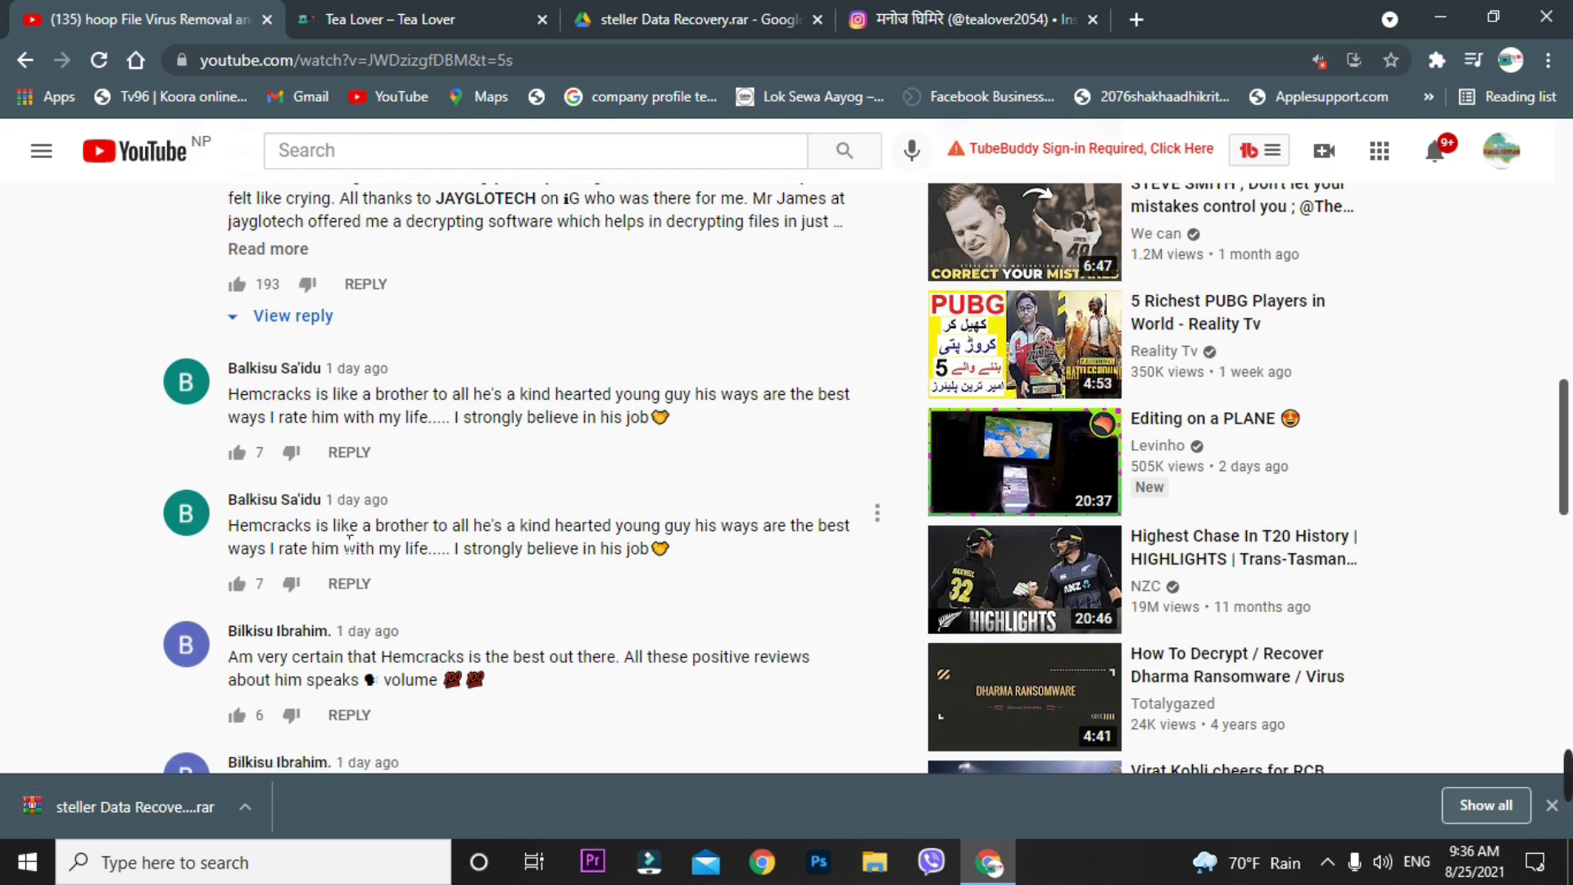
pyautogui.scroll(-1, 244, 555)
pyautogui.scroll(-3, 420, 490)
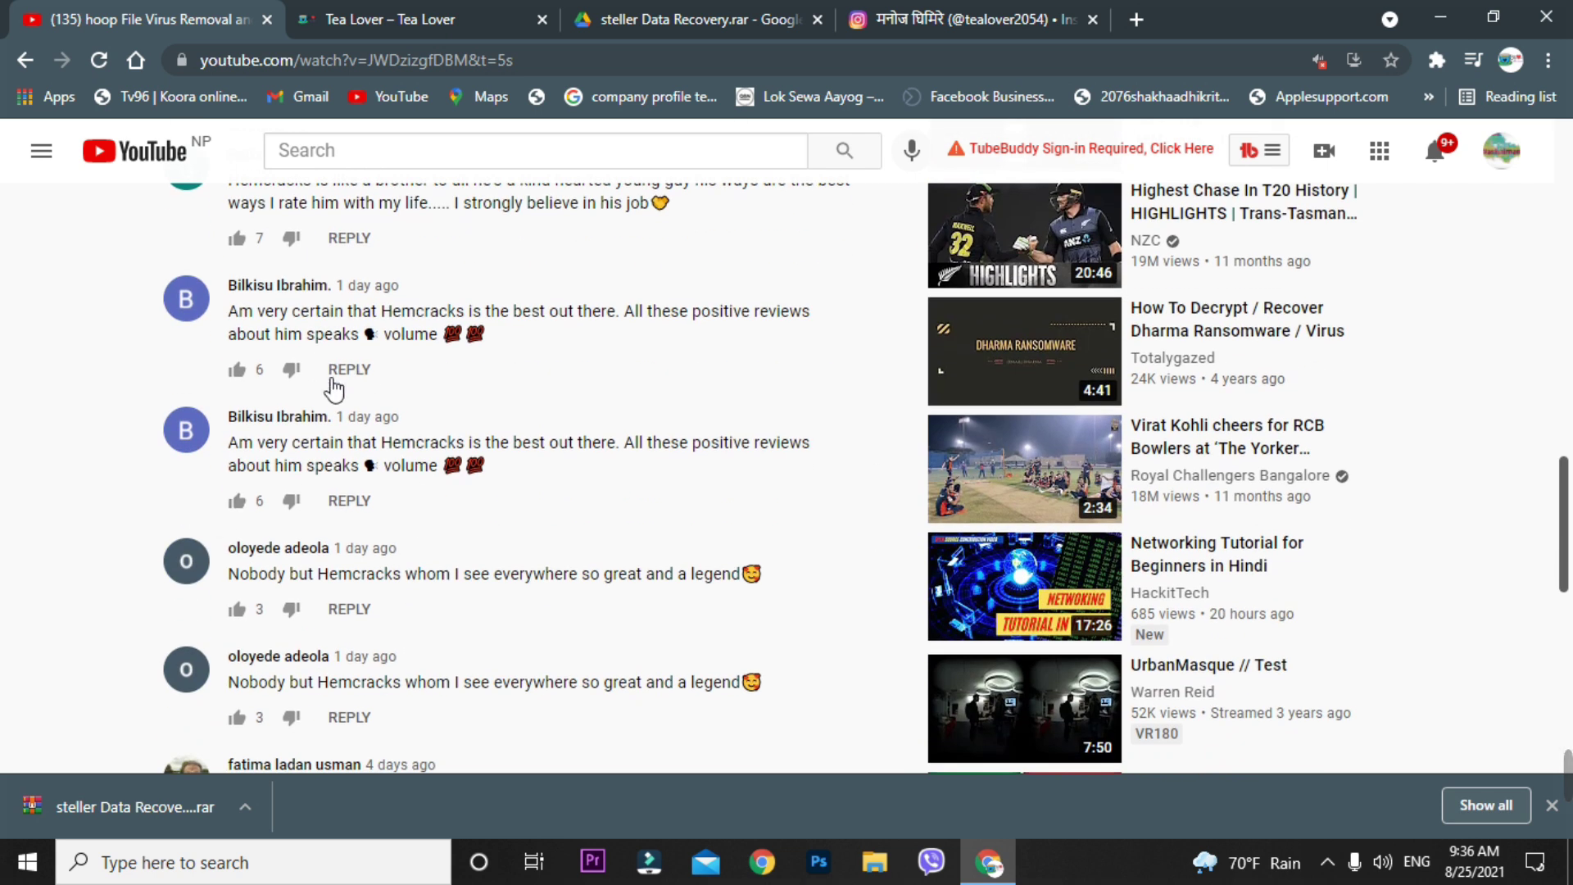
pyautogui.scroll(-3, 334, 508)
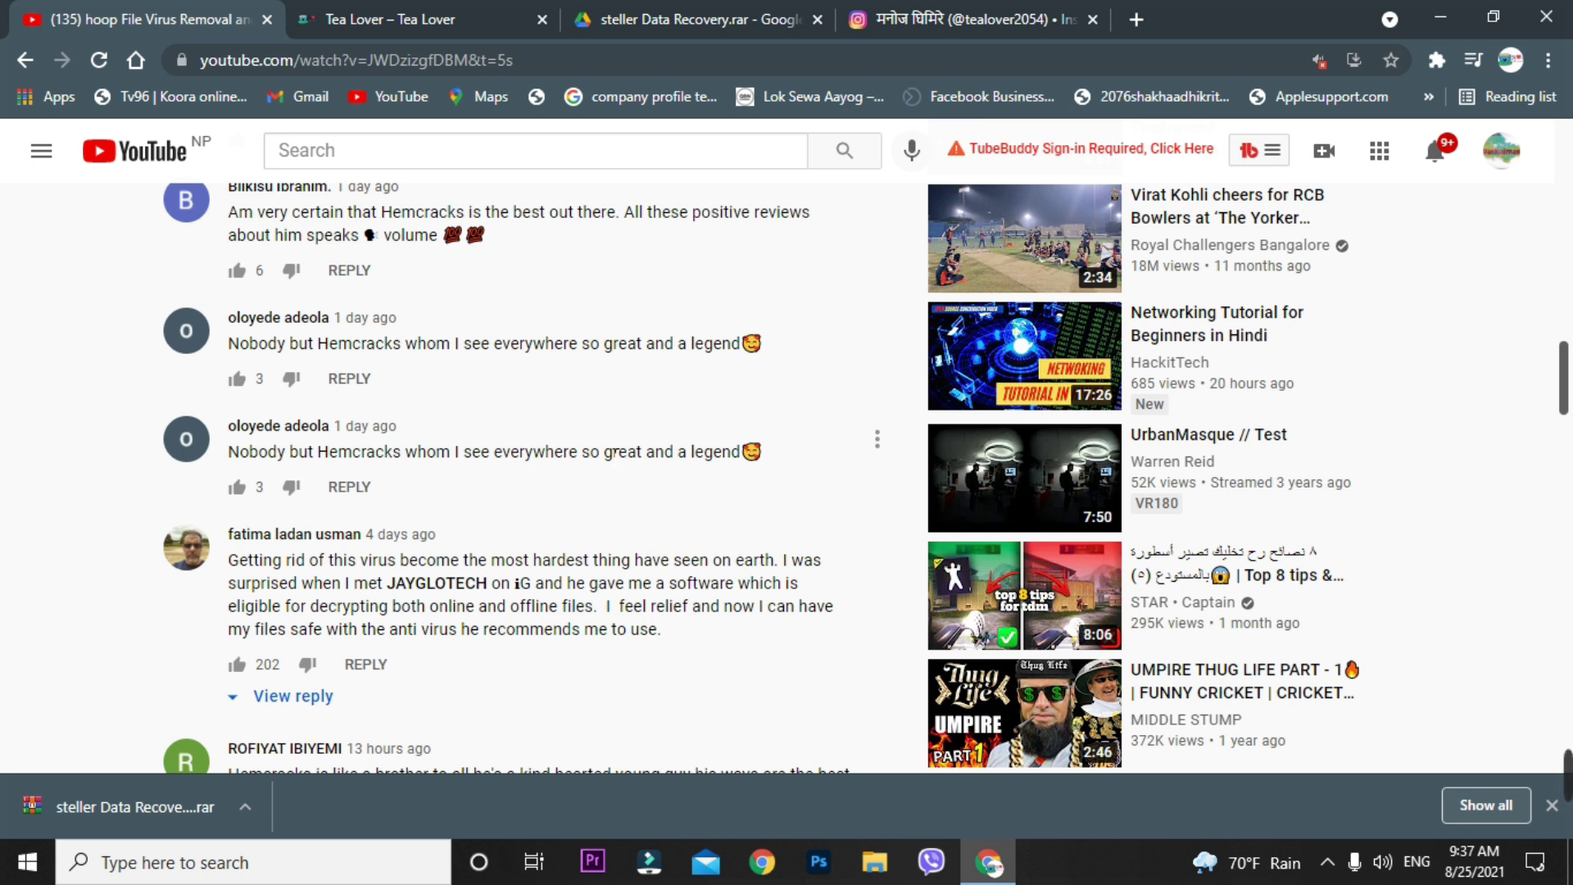
pyautogui.scroll(-4, 622, 393)
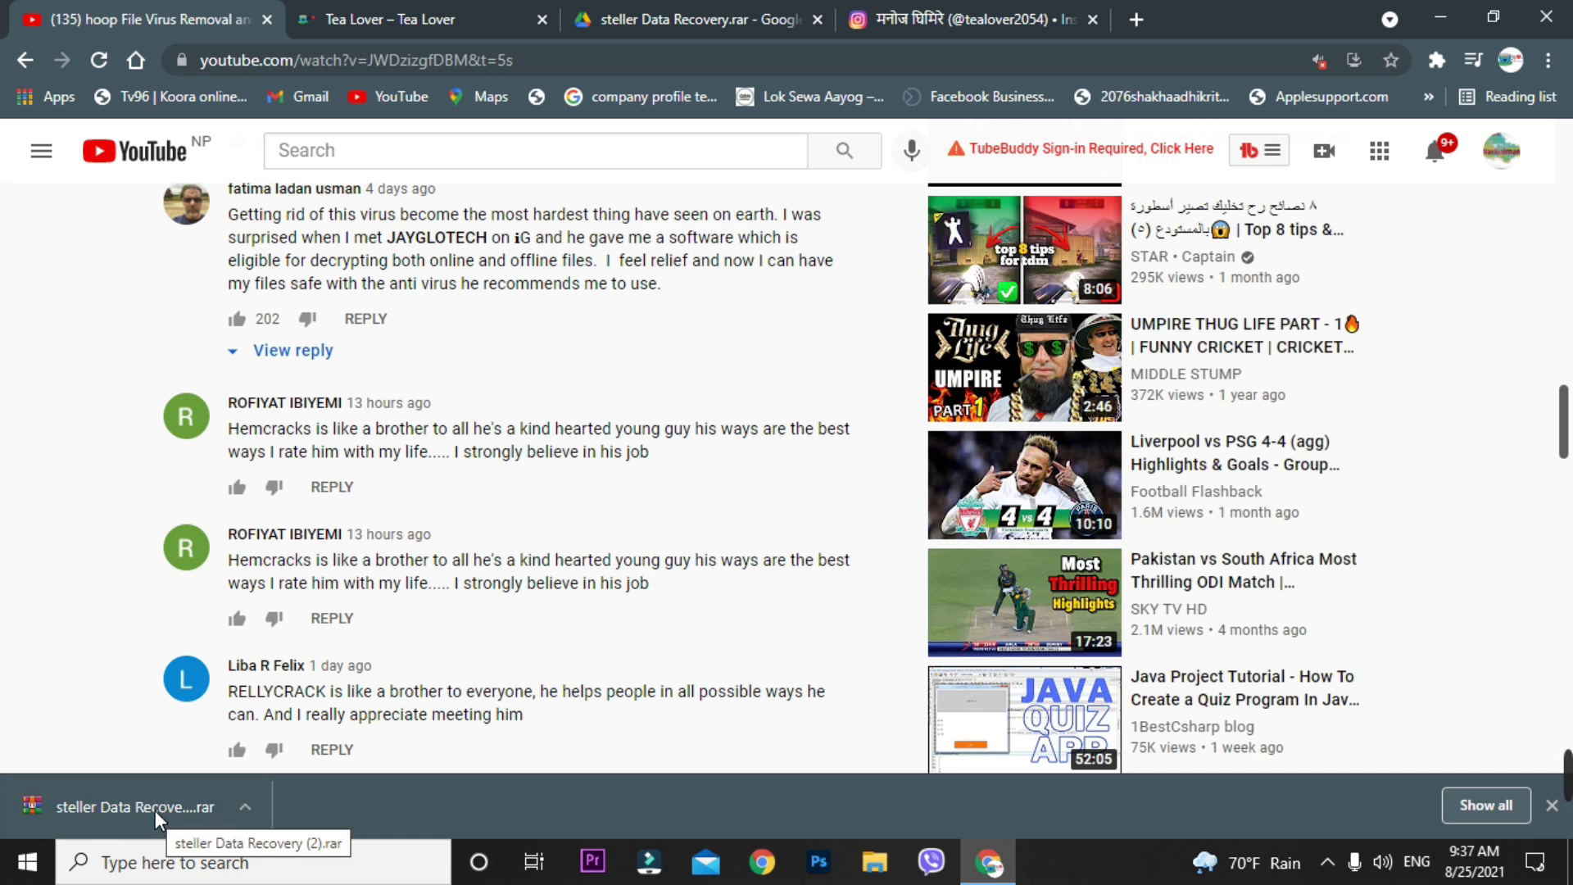
pyautogui.click(426, 19)
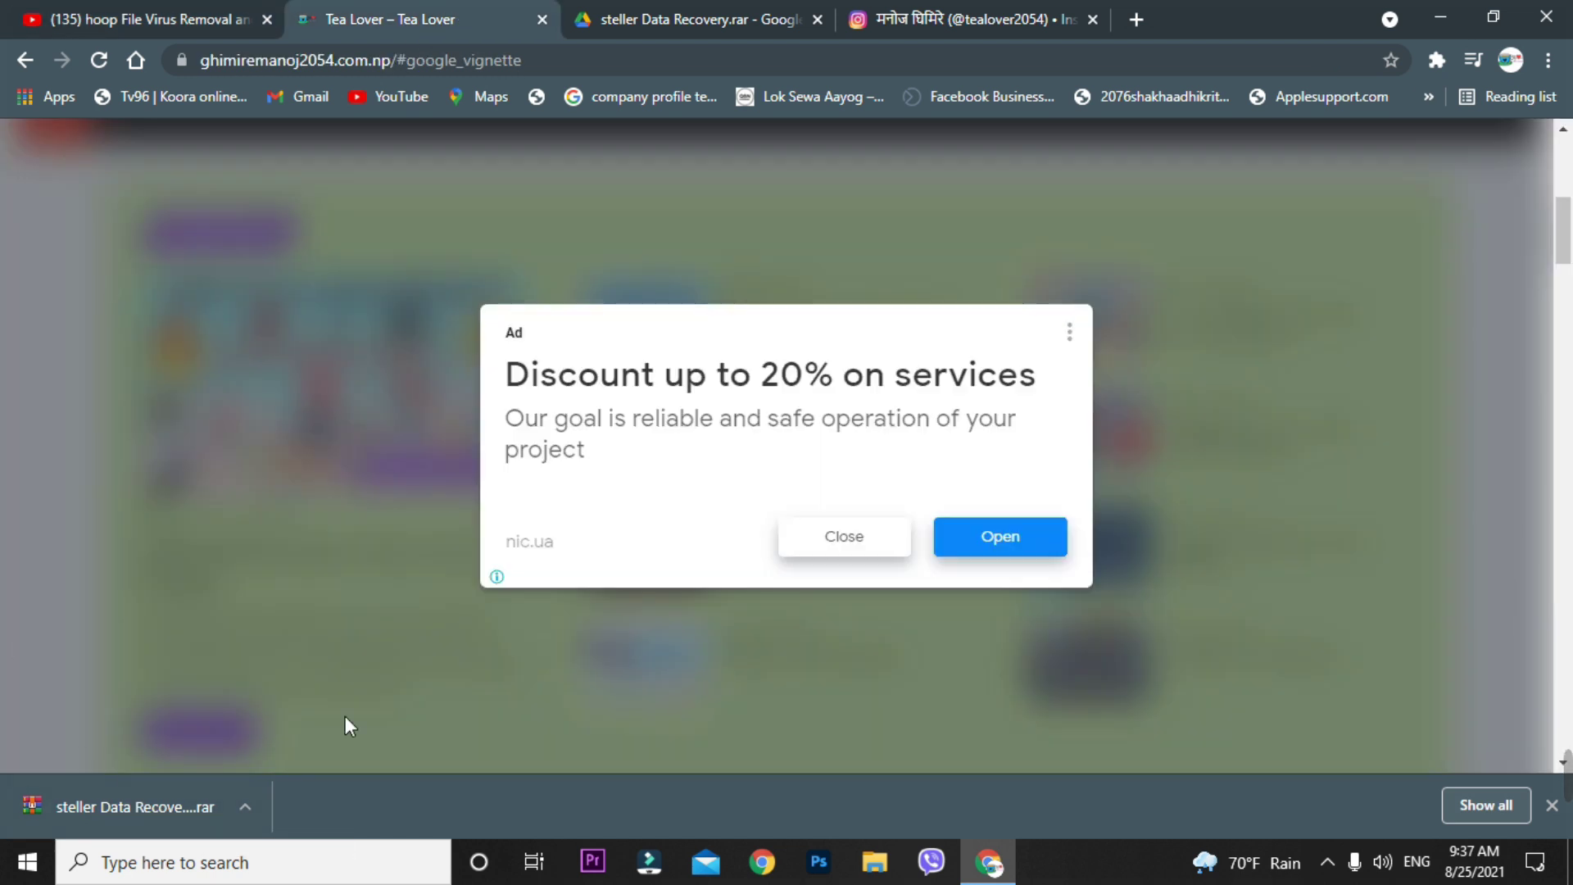
# - Dismiss the blog ad and open the downloaded steller Data Recovery archive in WinRAR
pyautogui.click(815, 555)
pyautogui.click(180, 810)
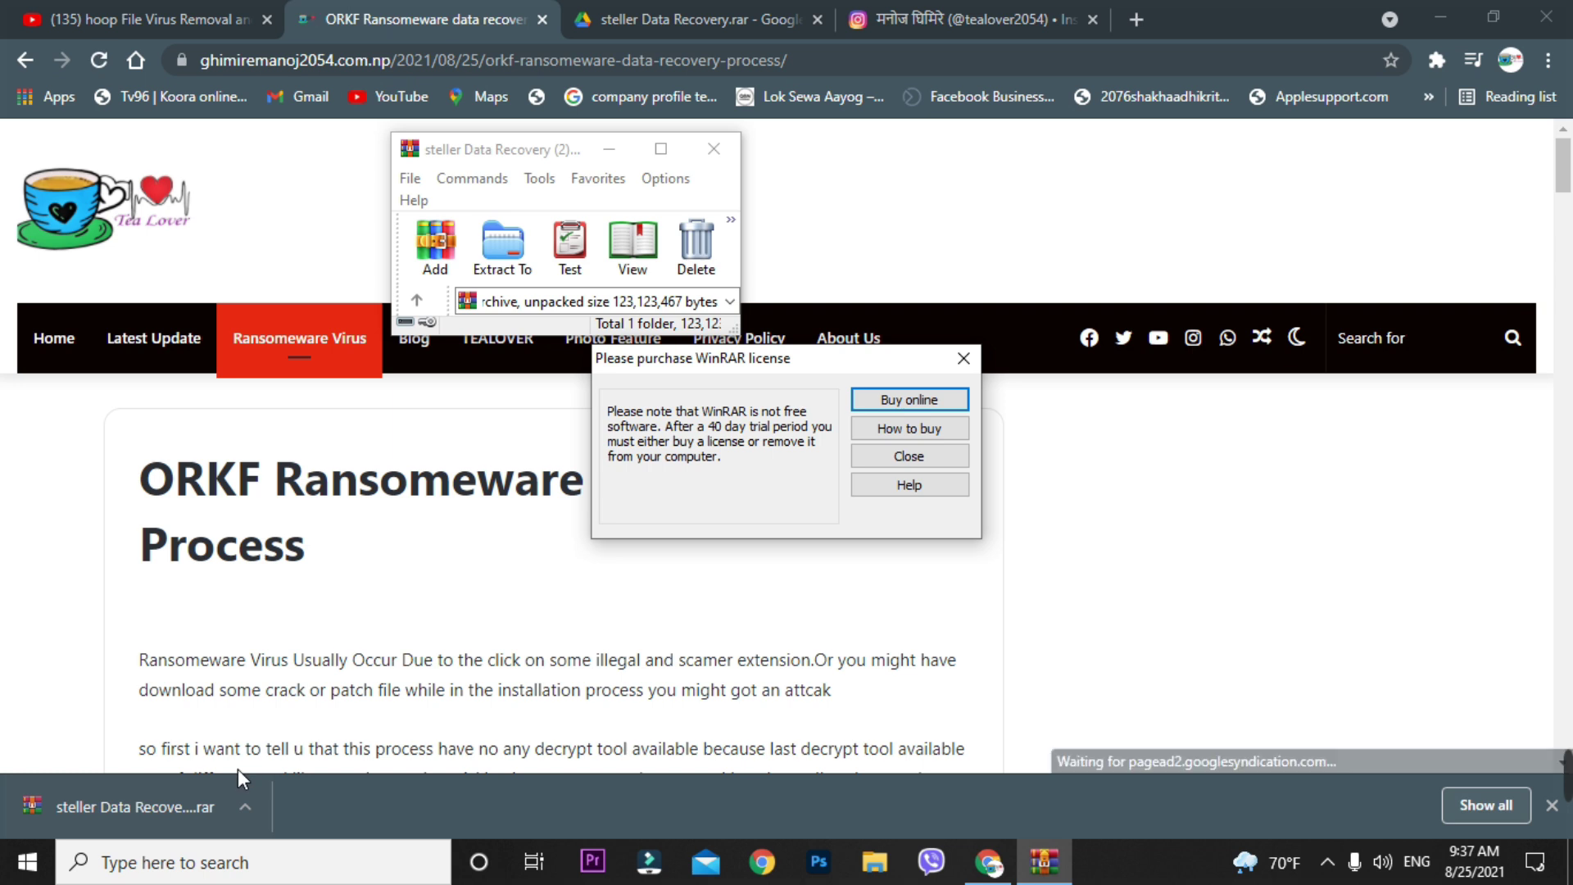
pyautogui.scroll(-1, 249, 770)
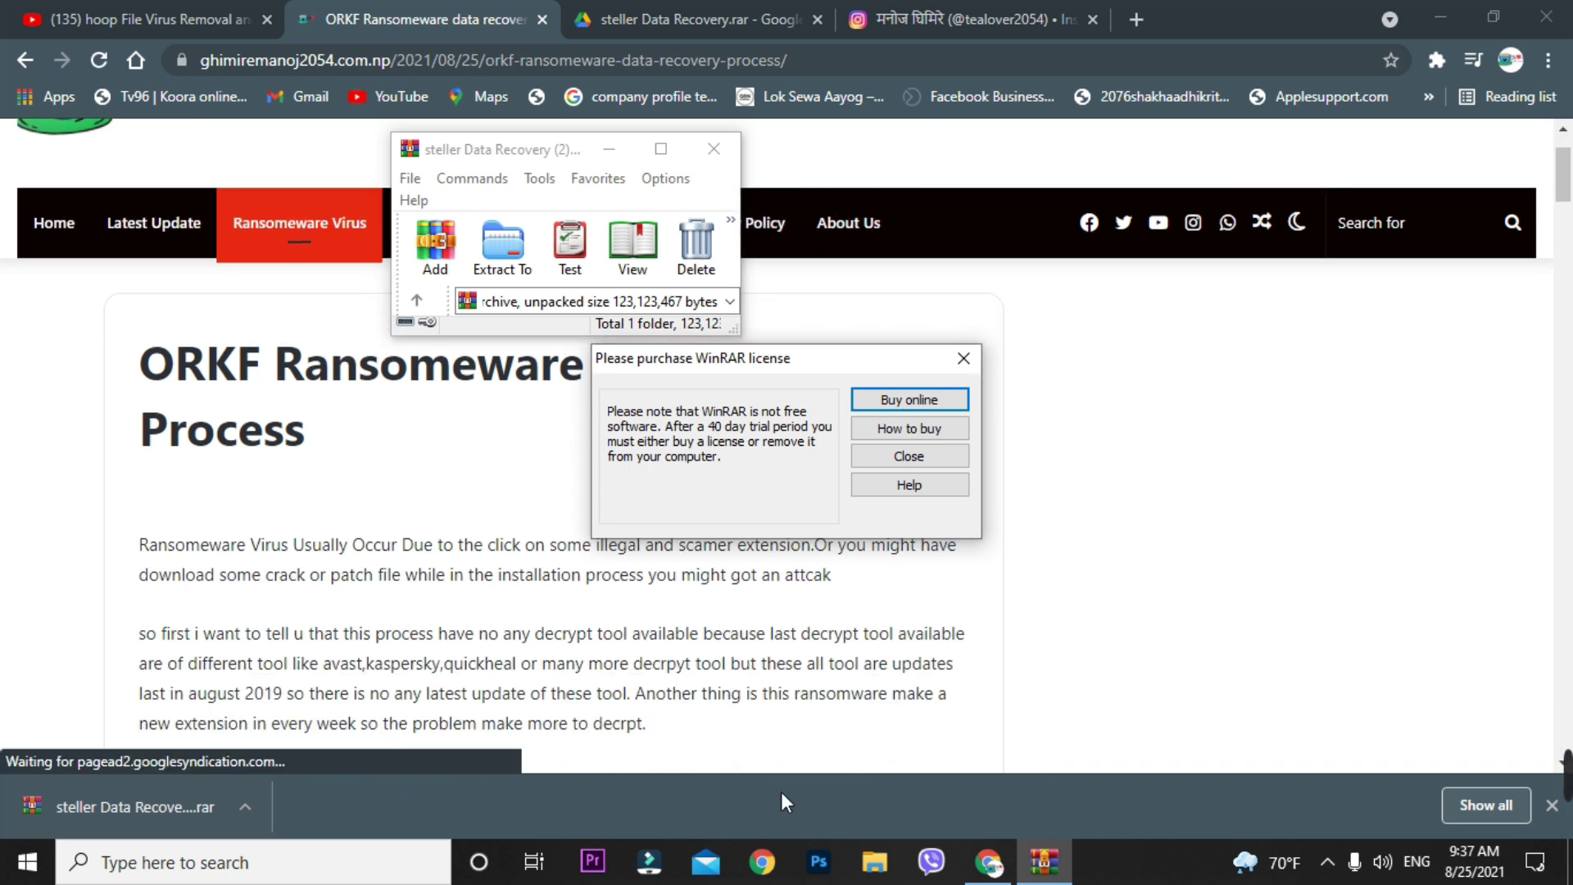
pyautogui.click(910, 457)
# - Extract the archive to its default Downloads subfolder, entering the archive password
pyautogui.click(508, 270)
pyautogui.click(848, 692)
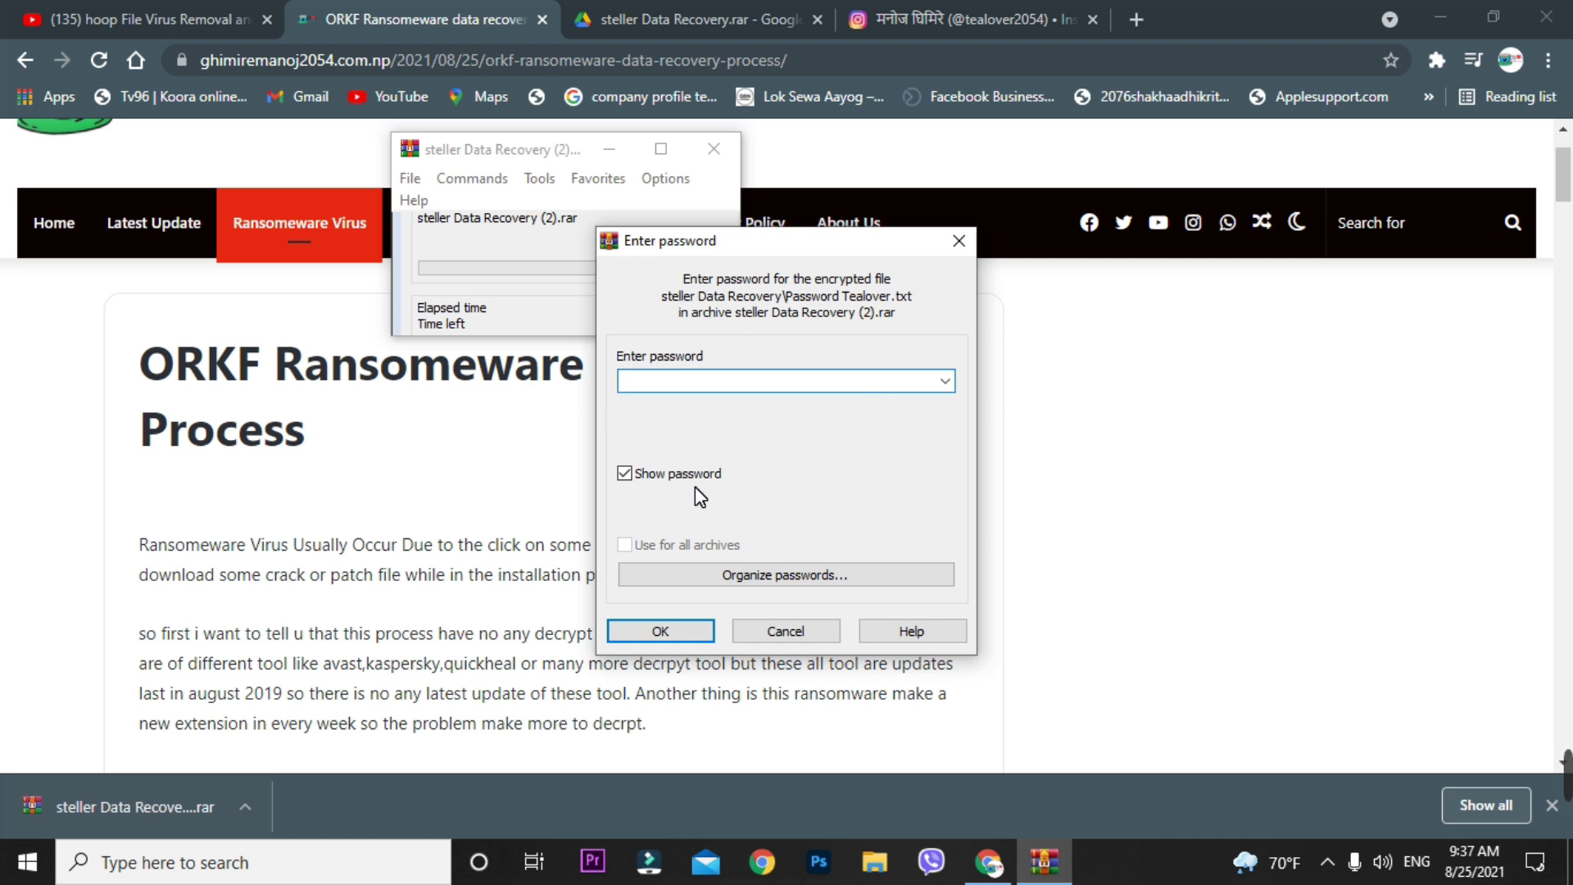
pyautogui.write('tealover')
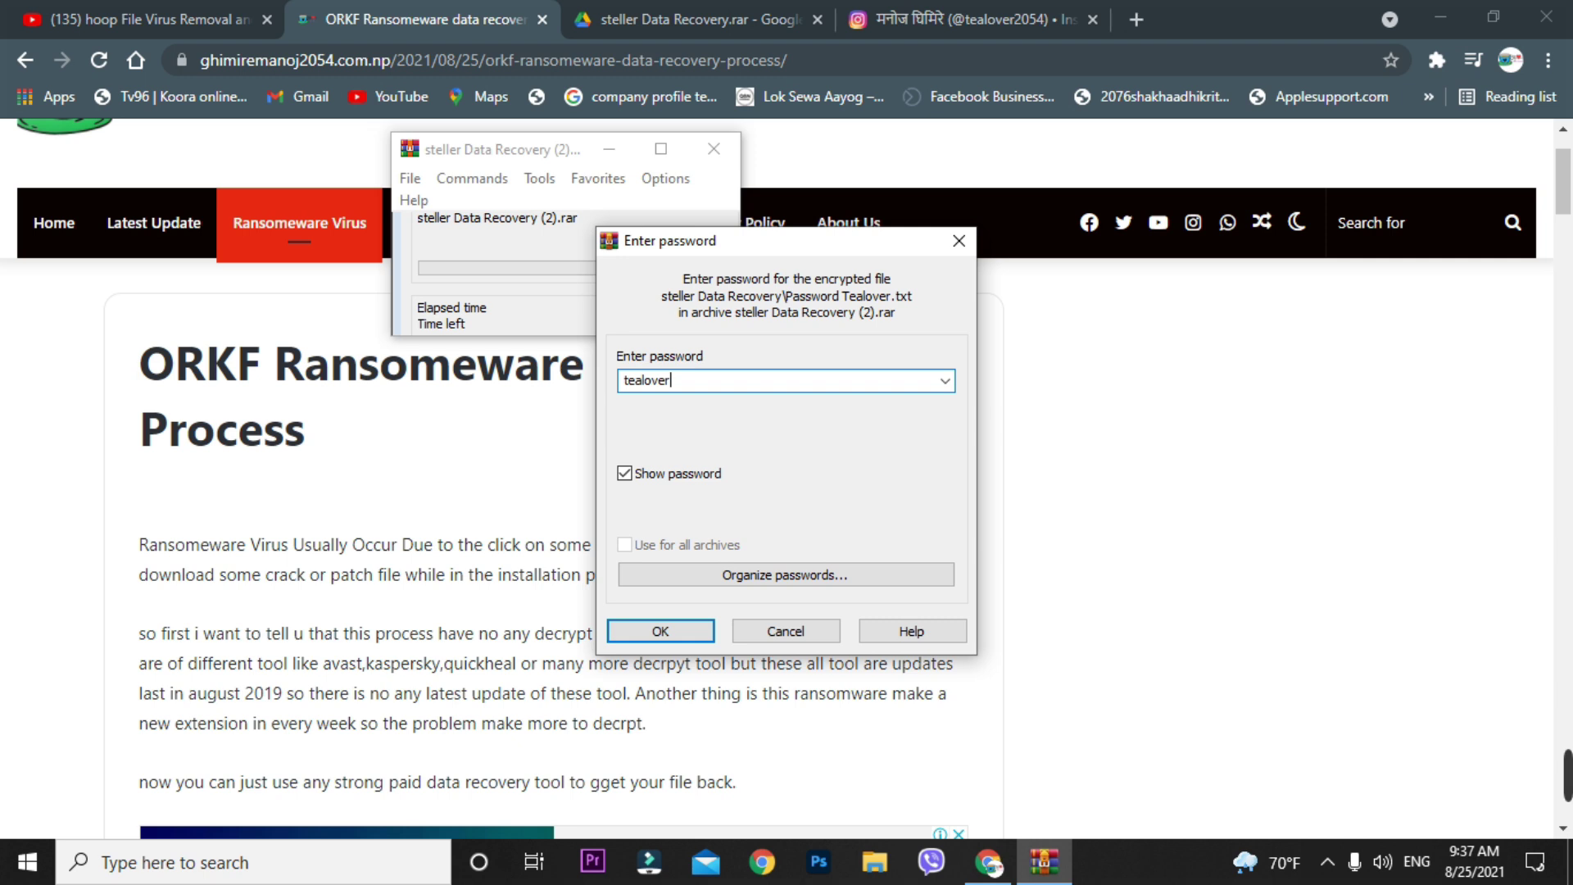
pyautogui.press('Return')
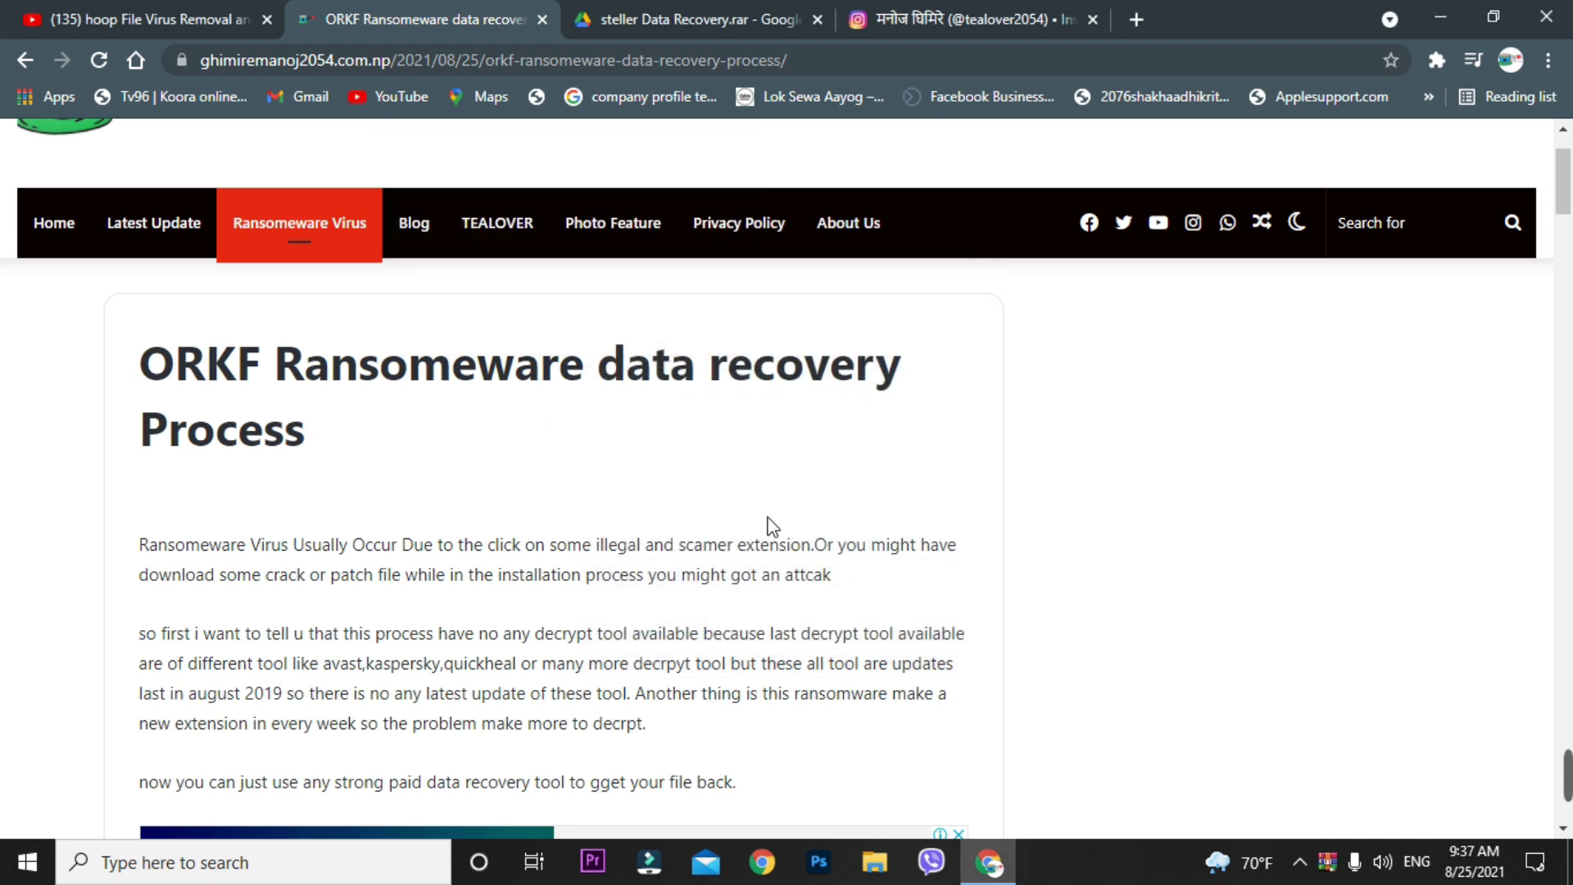
# - Browse Downloads to Stellar_Data_Recovery_Professional_9.0.0.5, maximize the window, and run the setup executable
pyautogui.click(875, 862)
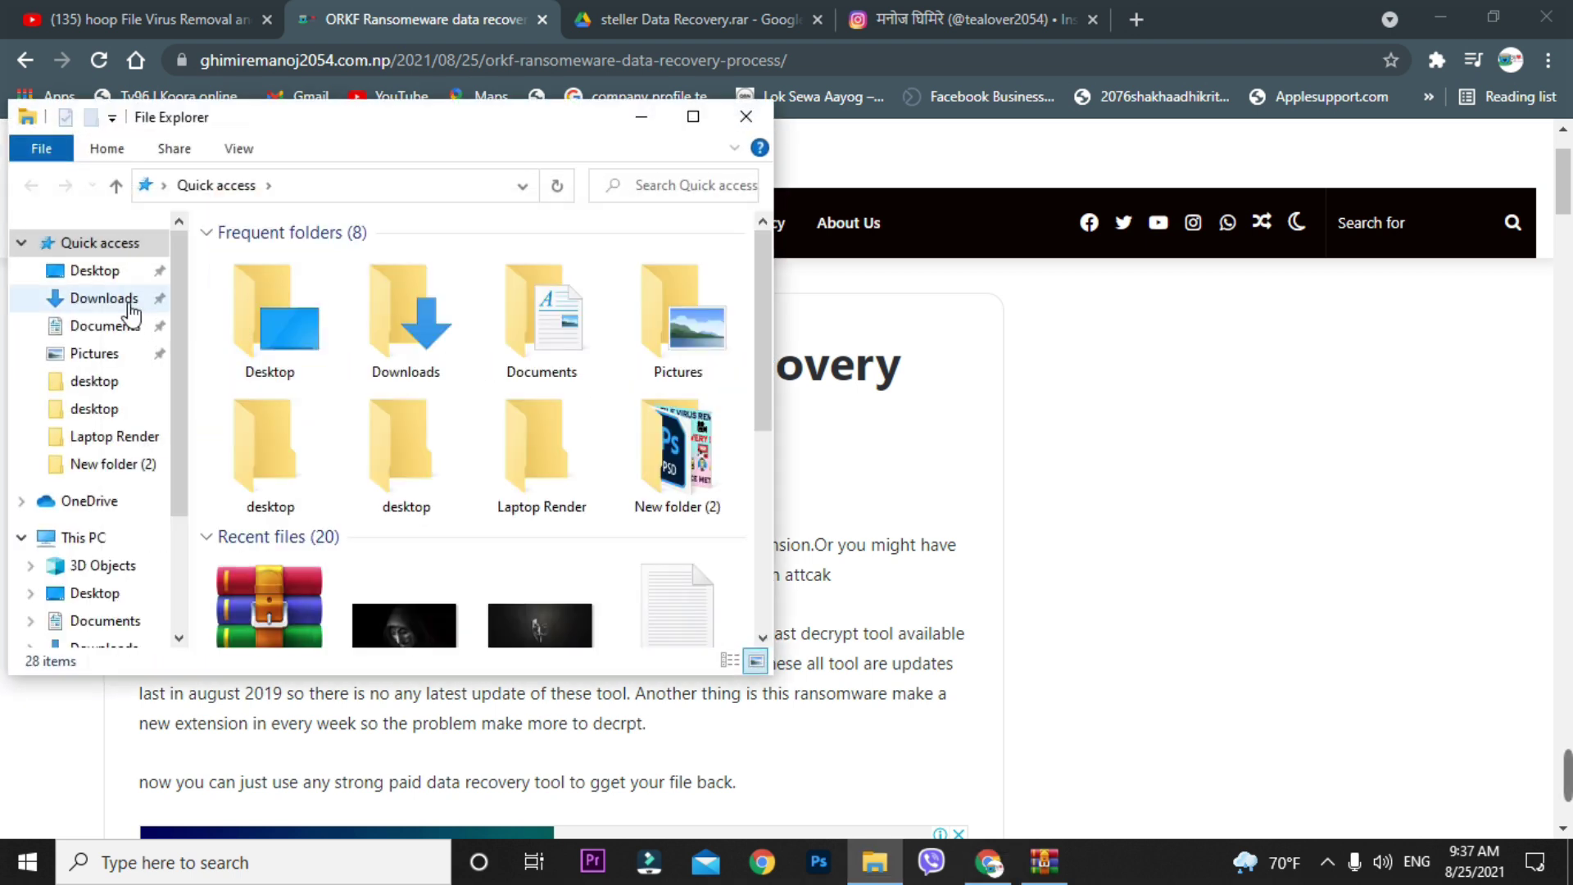
pyautogui.click(130, 299)
pyautogui.doubleClick(676, 324)
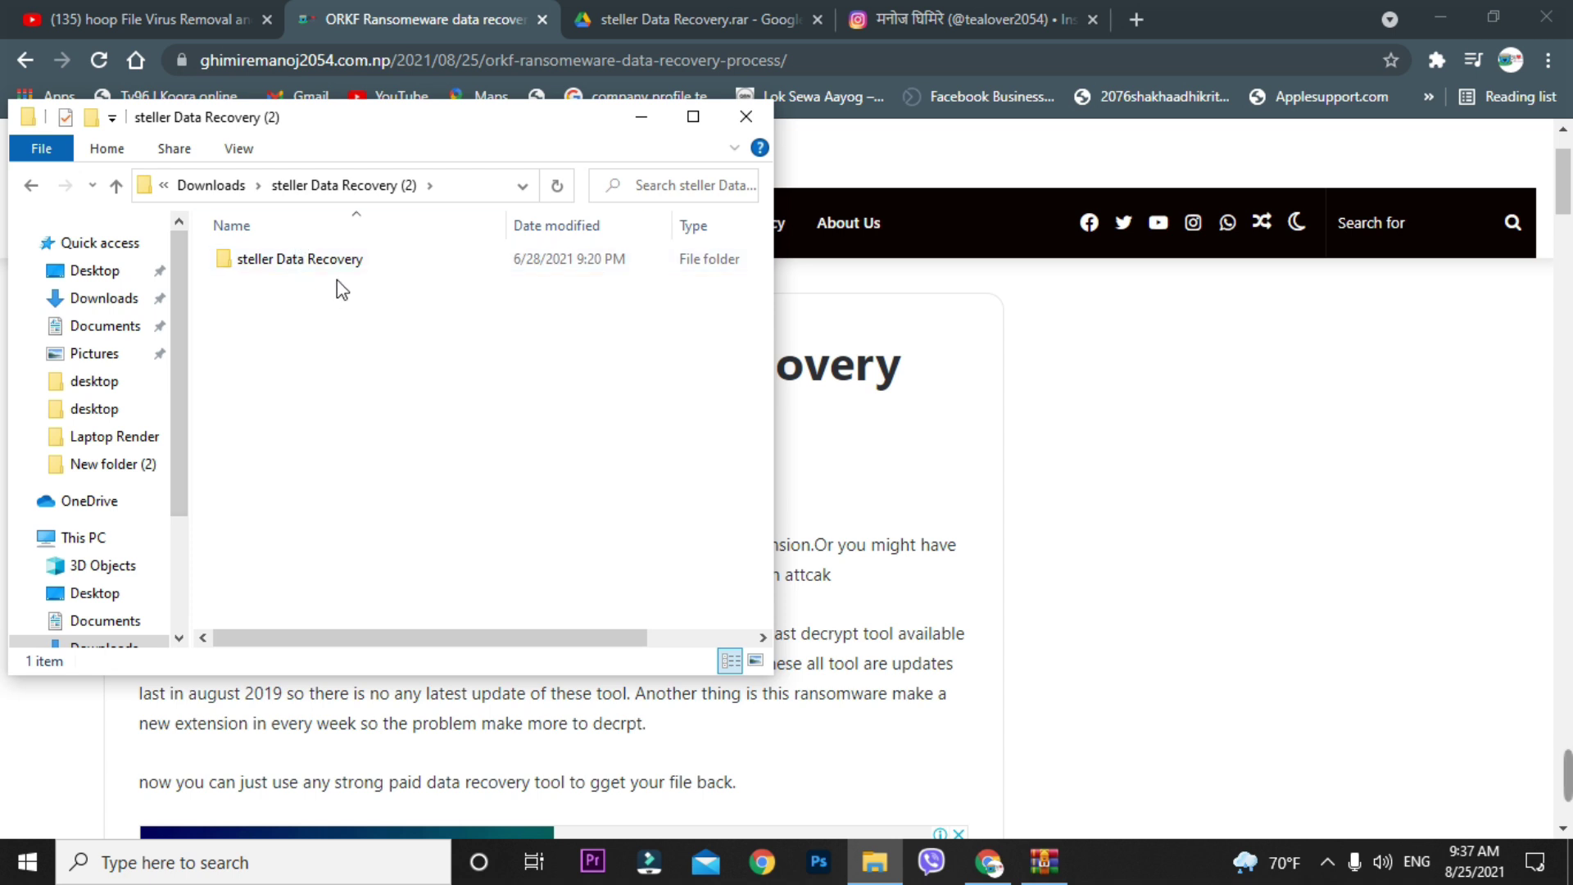
pyautogui.doubleClick(318, 262)
pyautogui.doubleClick(365, 259)
pyautogui.moveTo(369, 117); pyautogui.dragTo(687, 117)
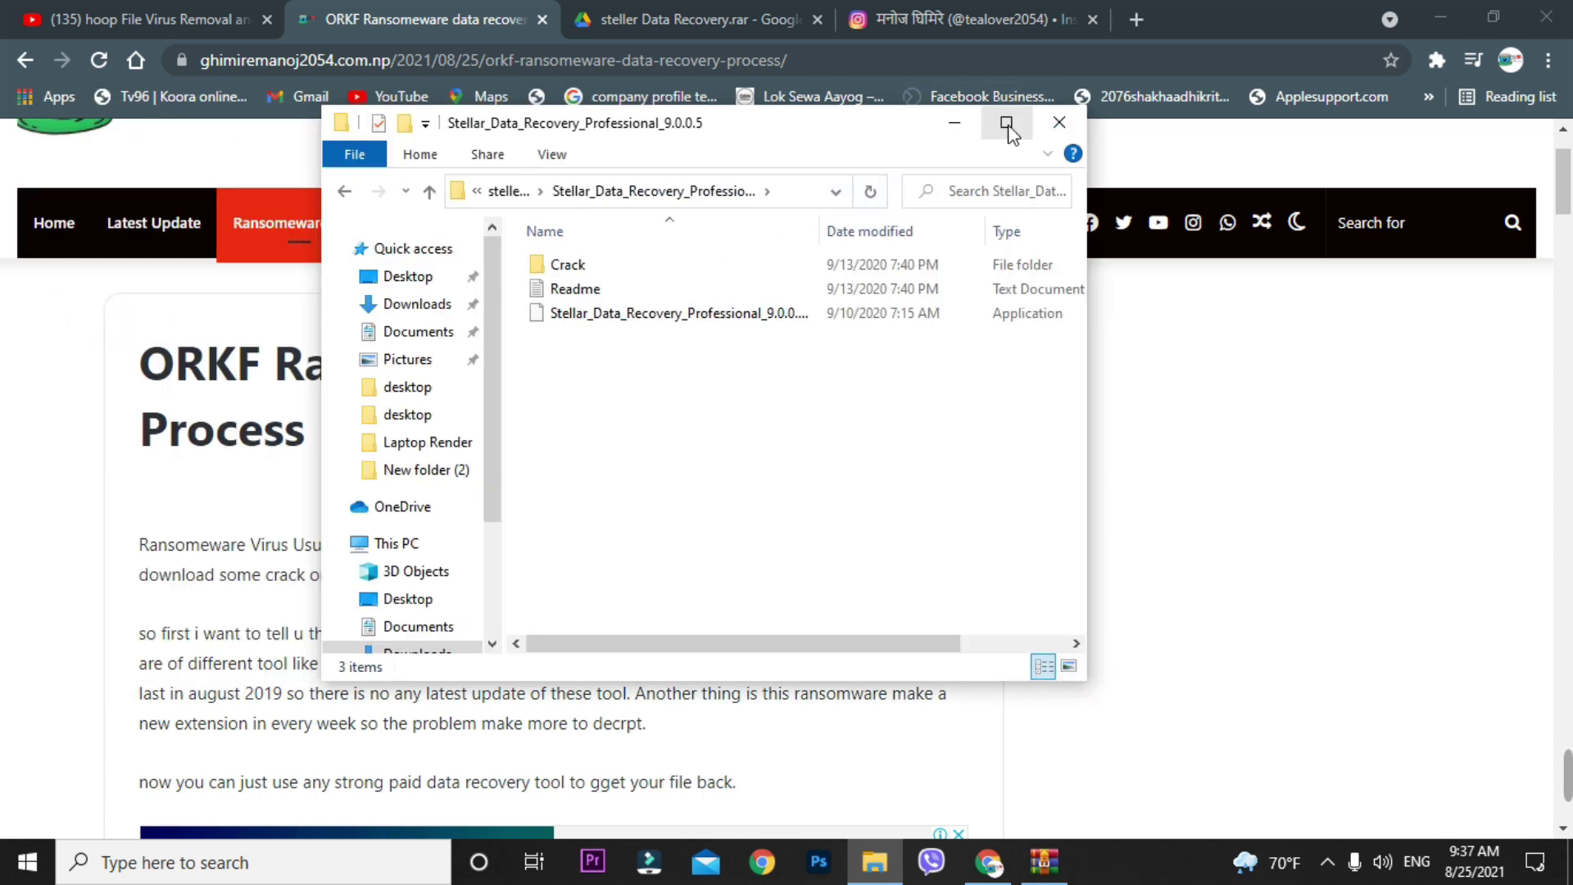
pyautogui.click(1006, 124)
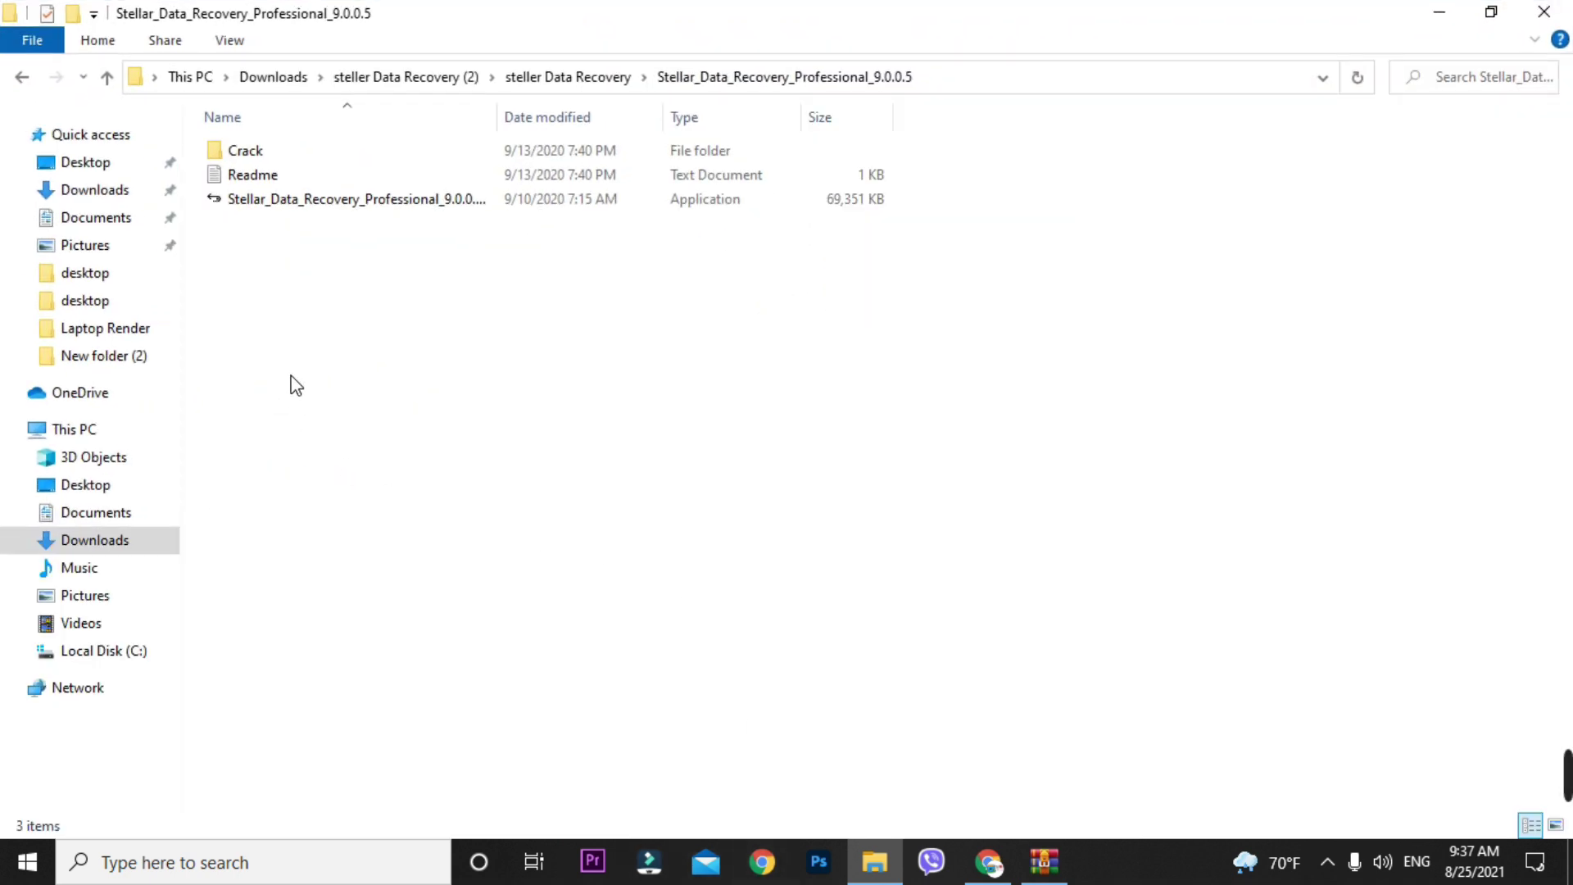
pyautogui.doubleClick(279, 204)
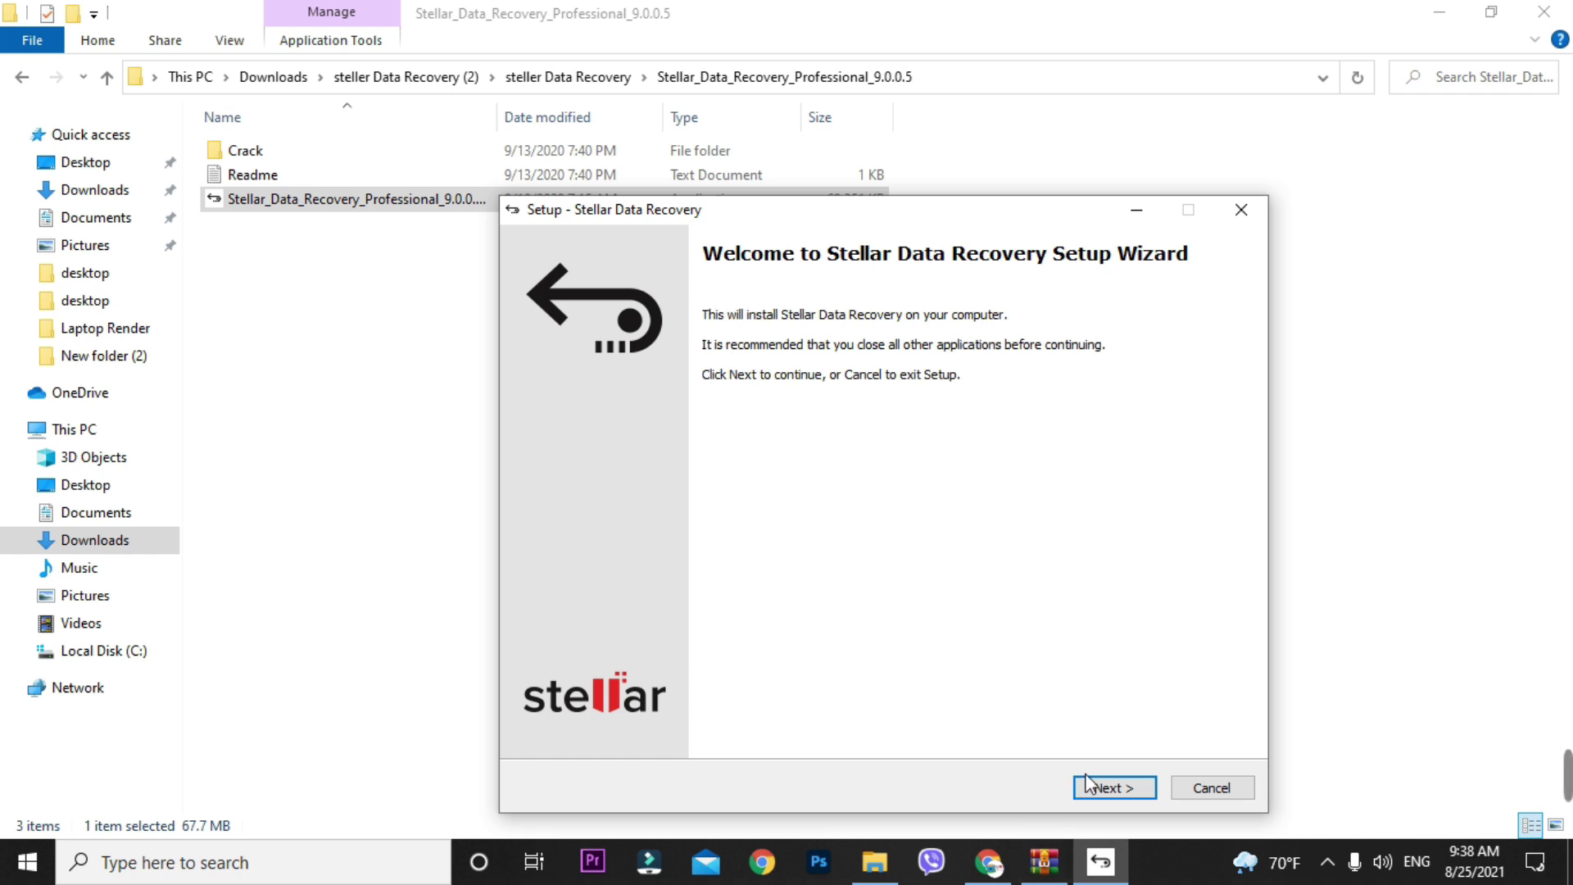
# - Install Stellar Data Recovery with default location, Start Menu folder and desktop icon, launching it at finish
pyautogui.click(1088, 782)
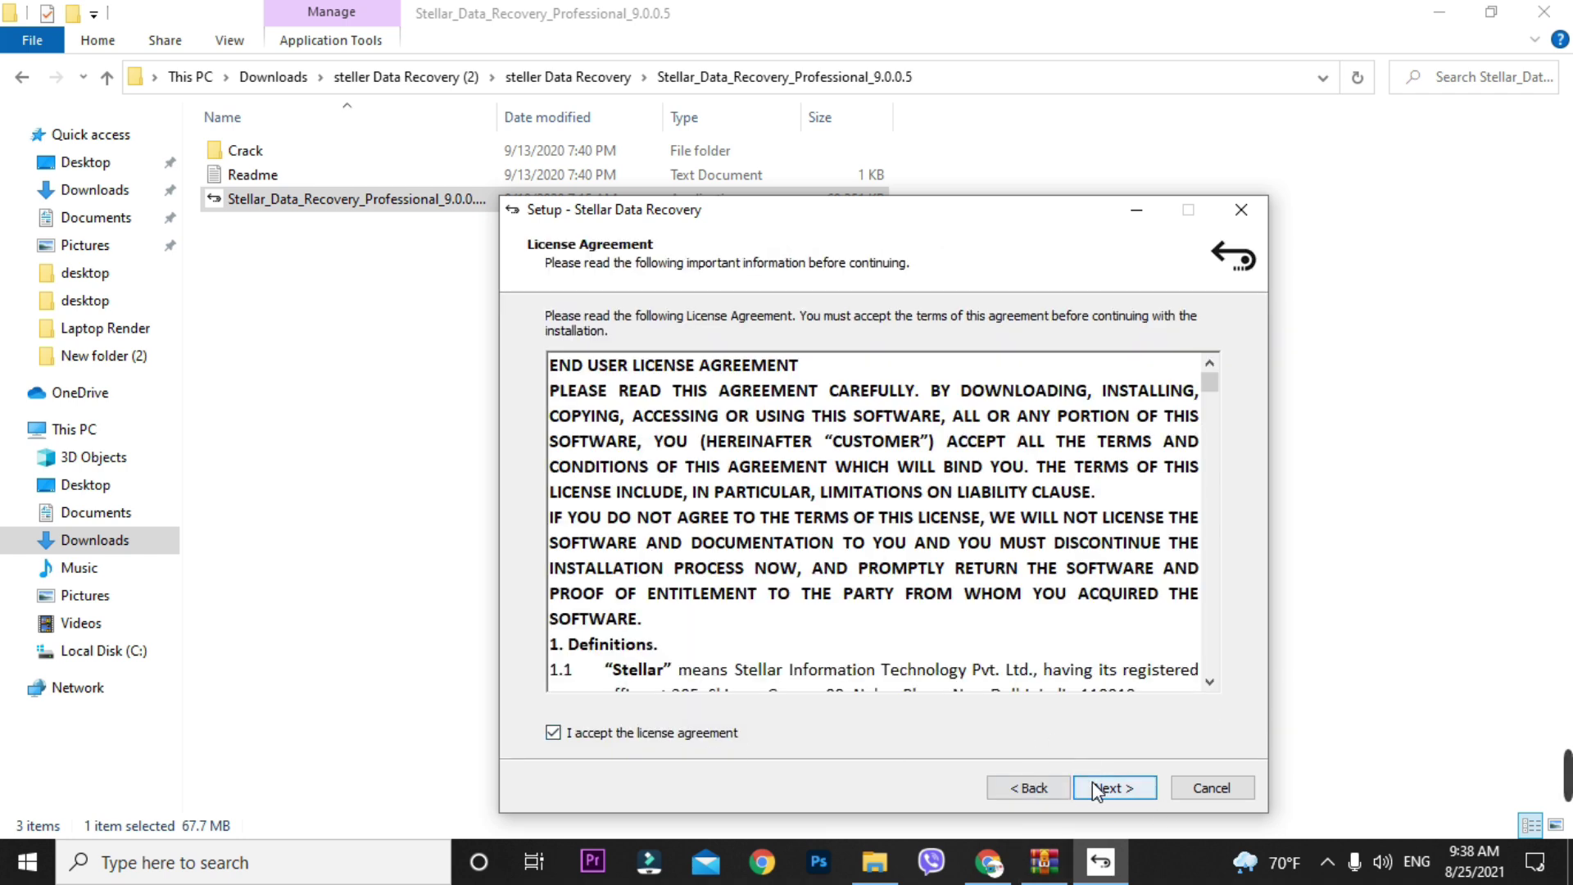
pyautogui.click(1094, 785)
pyautogui.click(1129, 788)
pyautogui.click(1129, 789)
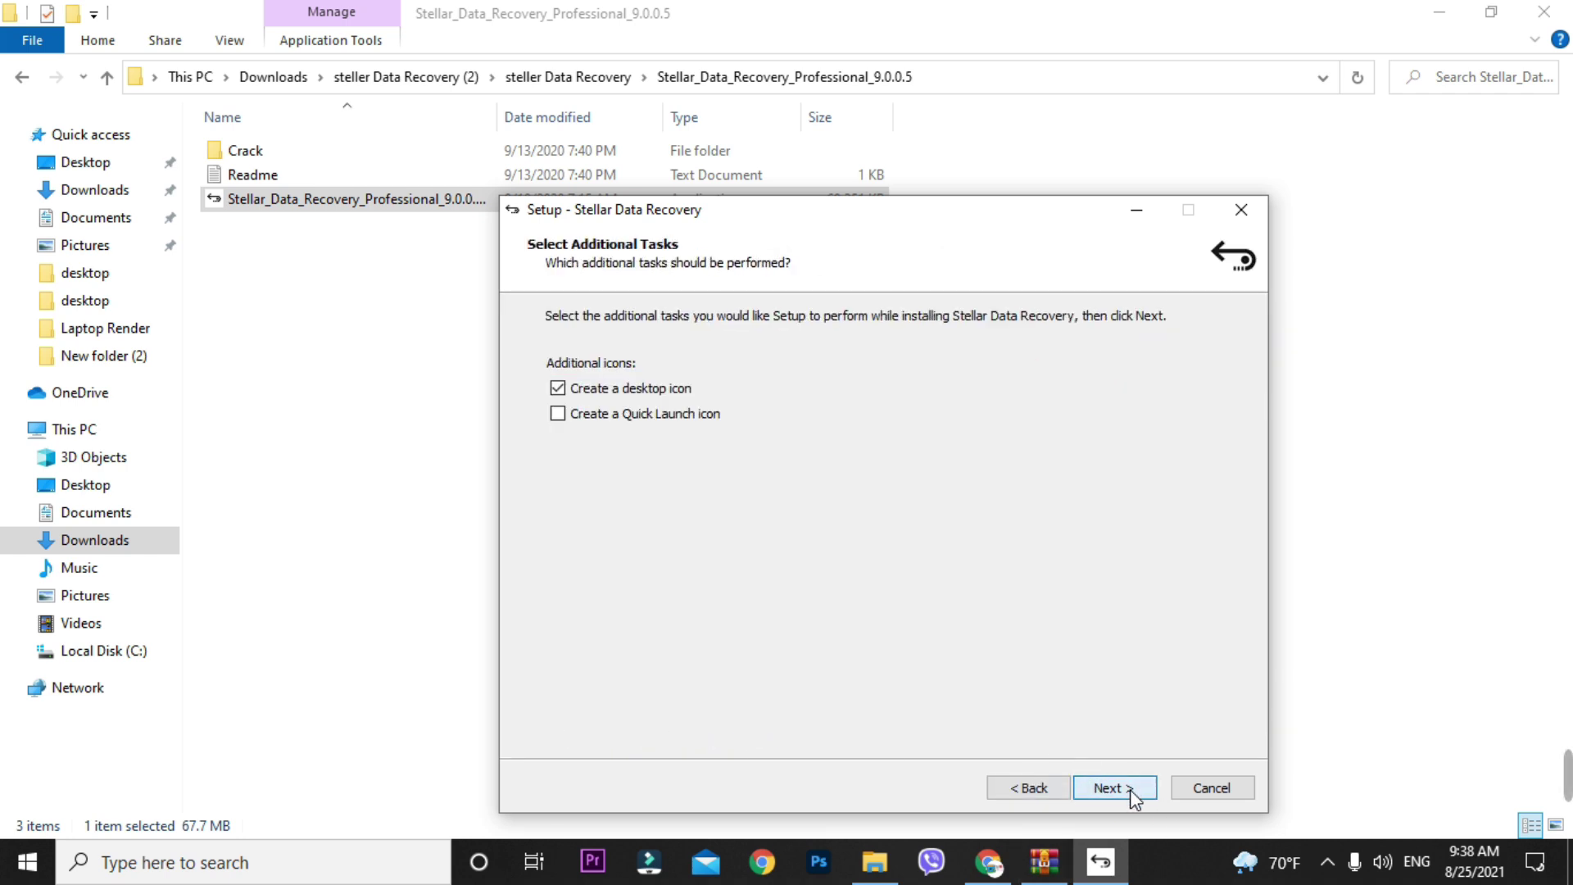
pyautogui.click(1129, 790)
pyautogui.click(1129, 789)
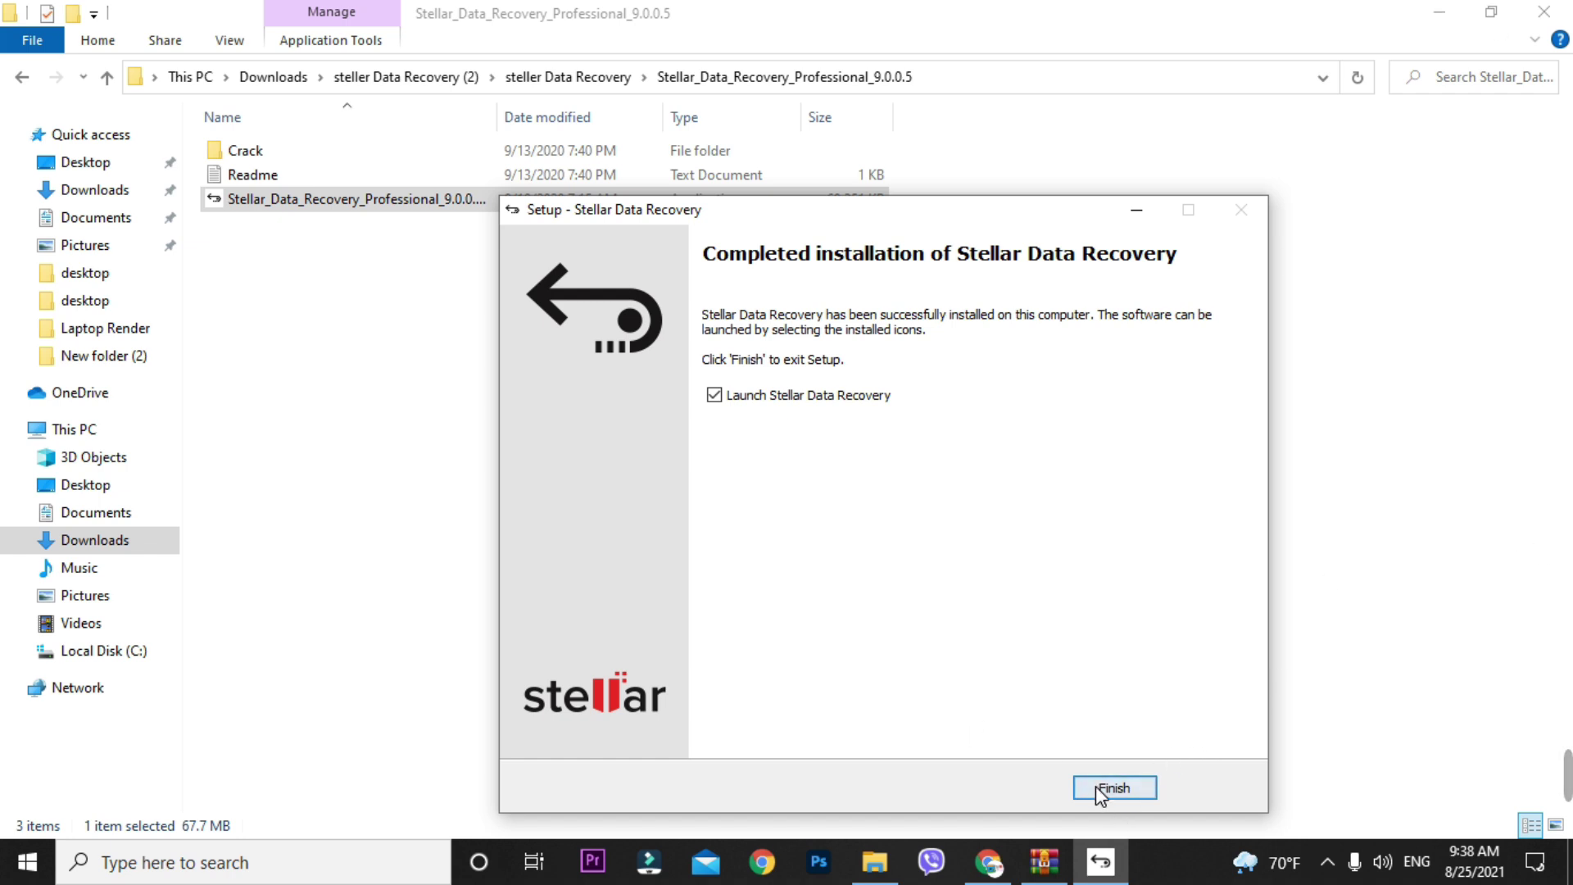
pyautogui.click(1100, 789)
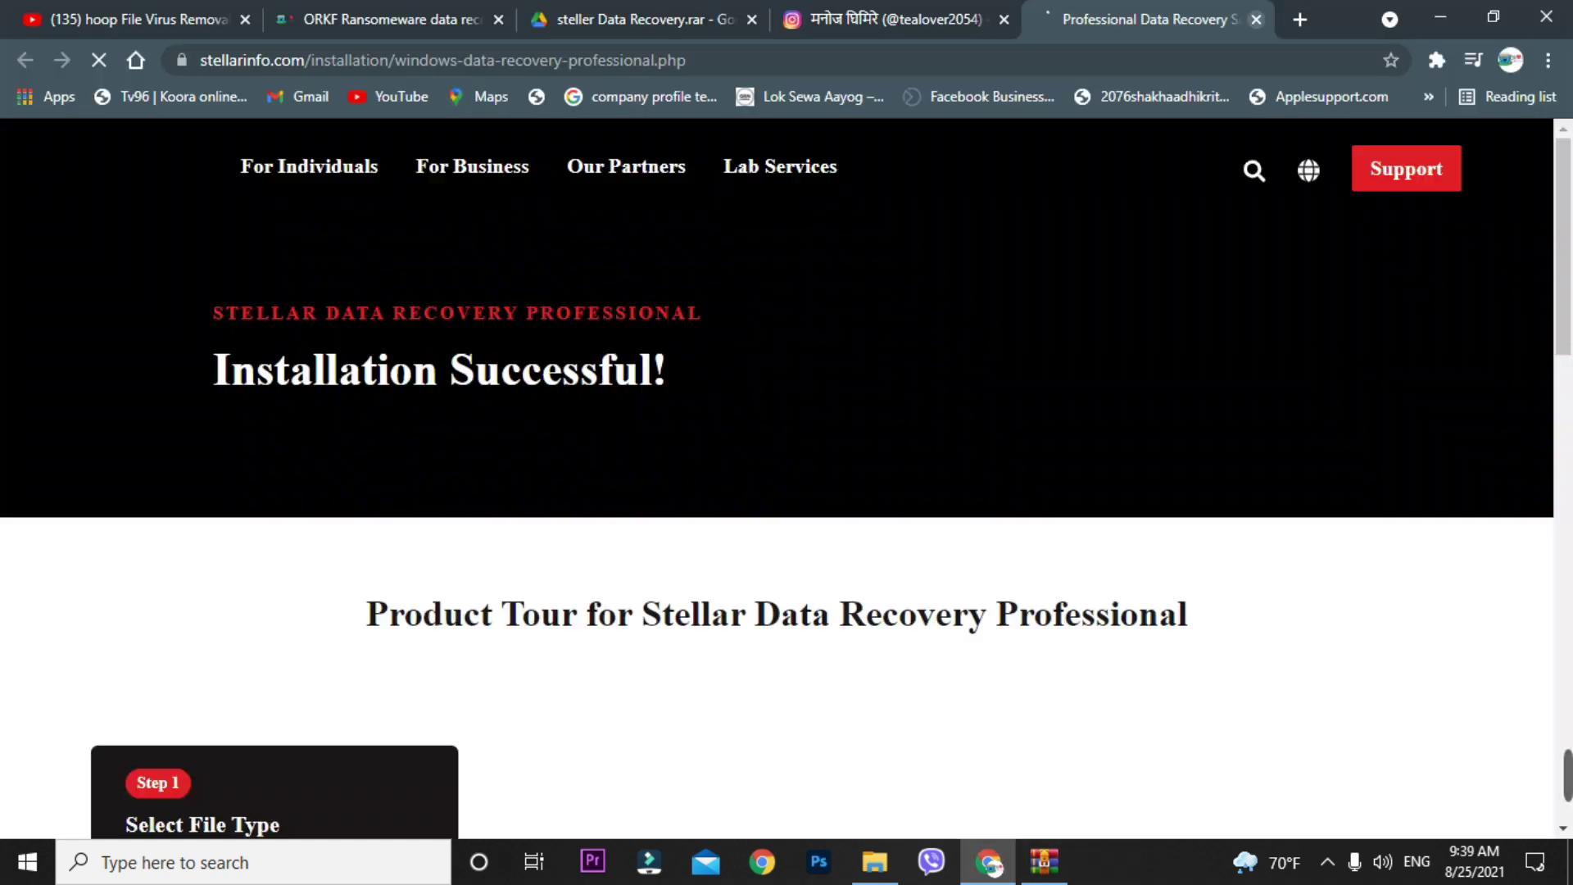
# - Close the vendor's success page and minimize the browser and file windows to show the desktop
pyautogui.click(1256, 20)
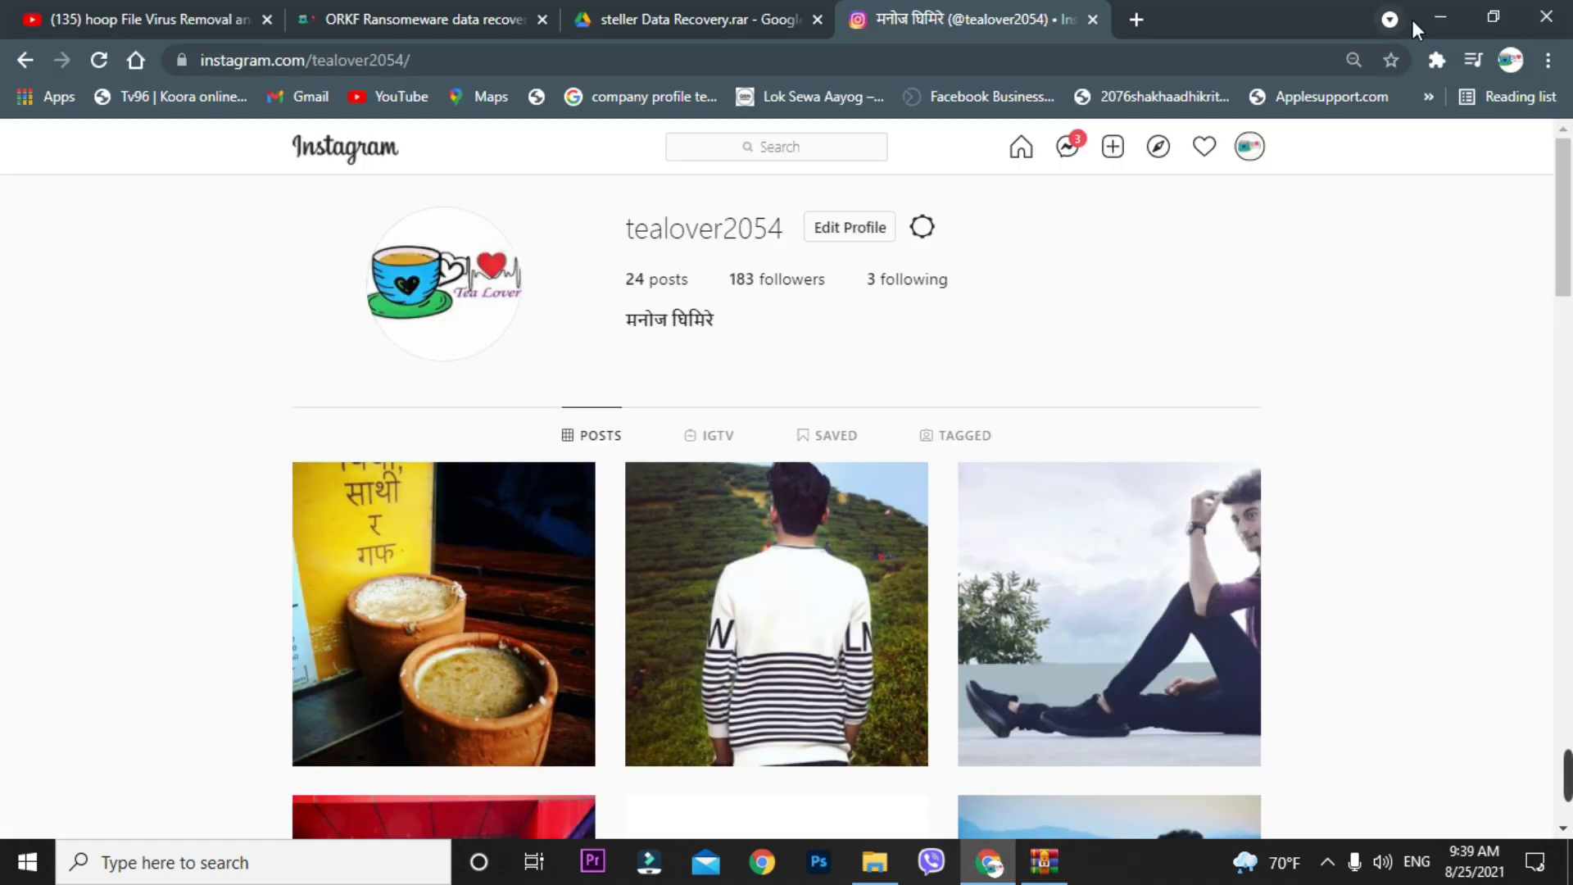
pyautogui.click(1440, 16)
pyautogui.click(1434, 16)
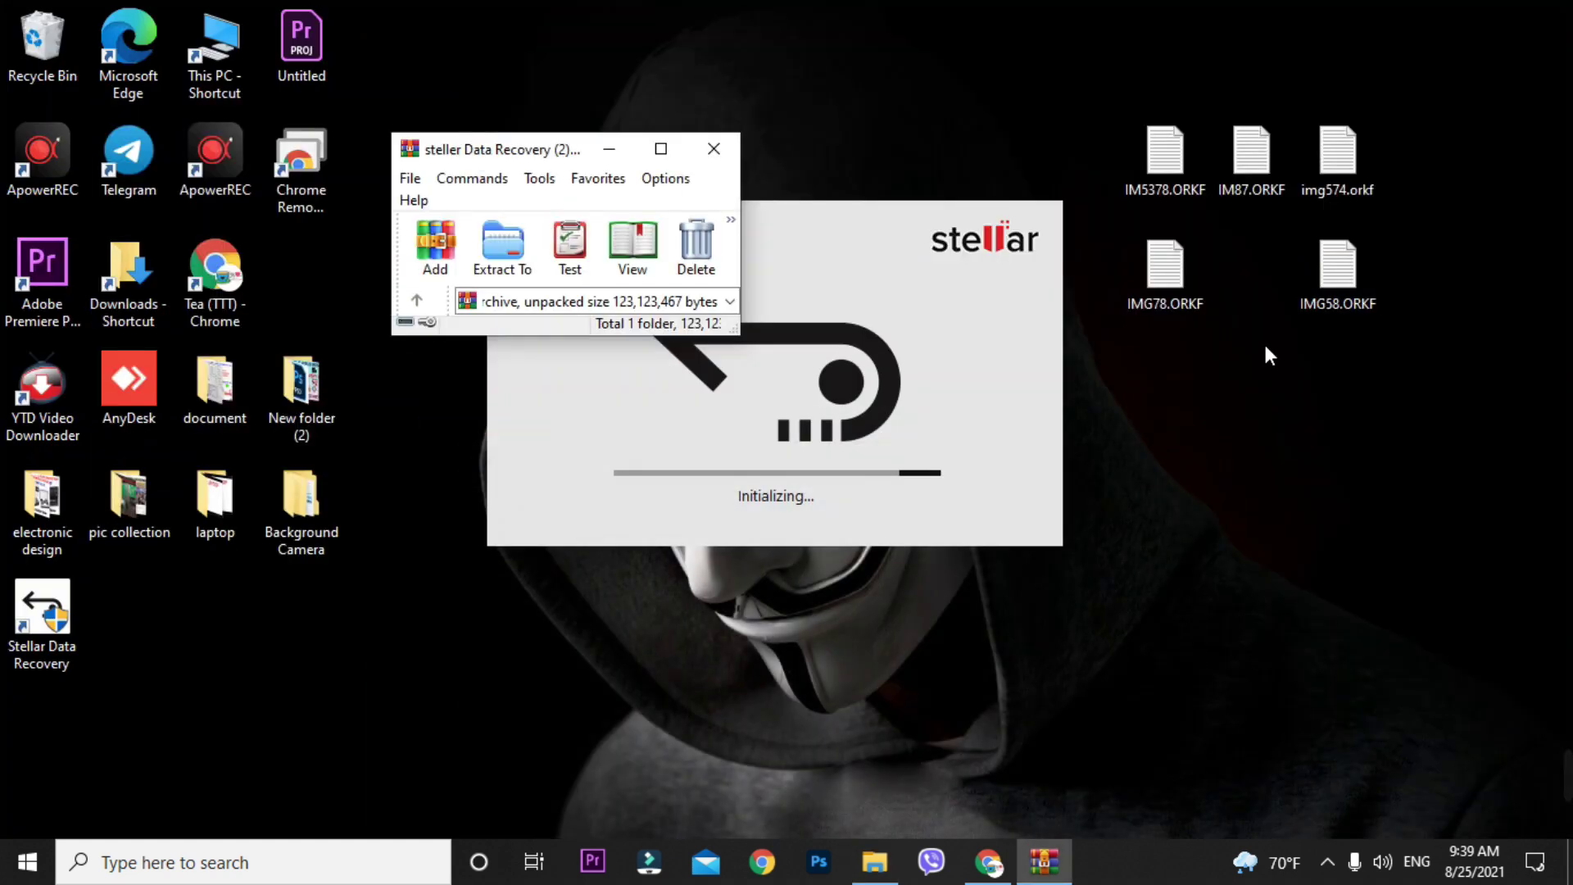
# - Close WinRAR, view Stellar's activation key prompt, cancel it without a key, and exit the program
pyautogui.click(714, 148)
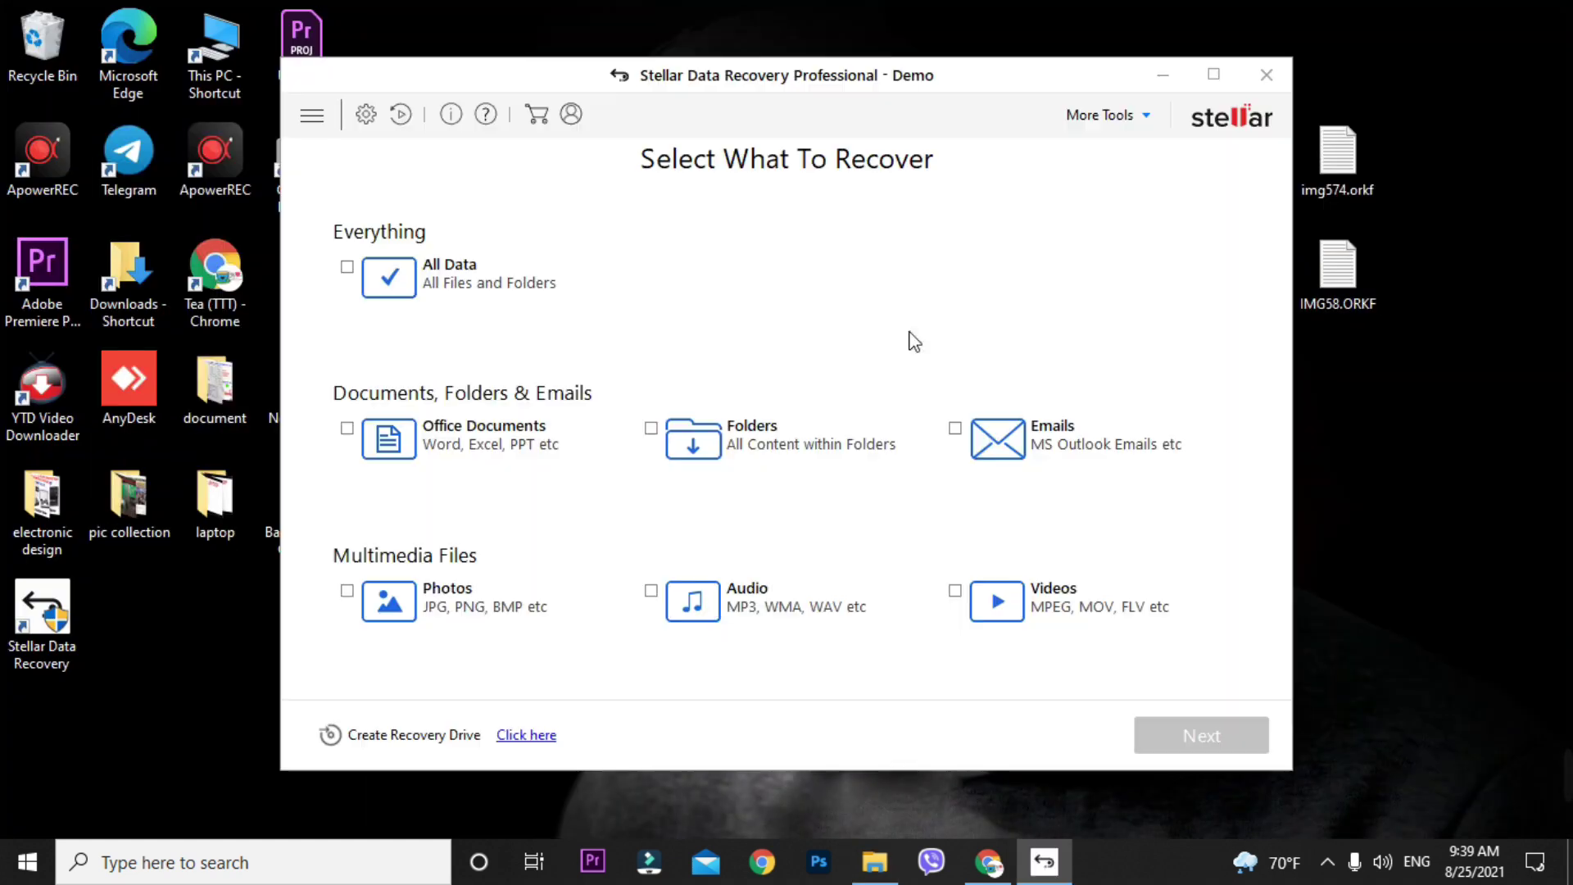
pyautogui.moveTo(901, 83)
pyautogui.mouseDown()
pyautogui.moveTo(916, 88)
pyautogui.moveTo(878, 88)
pyautogui.mouseUp()
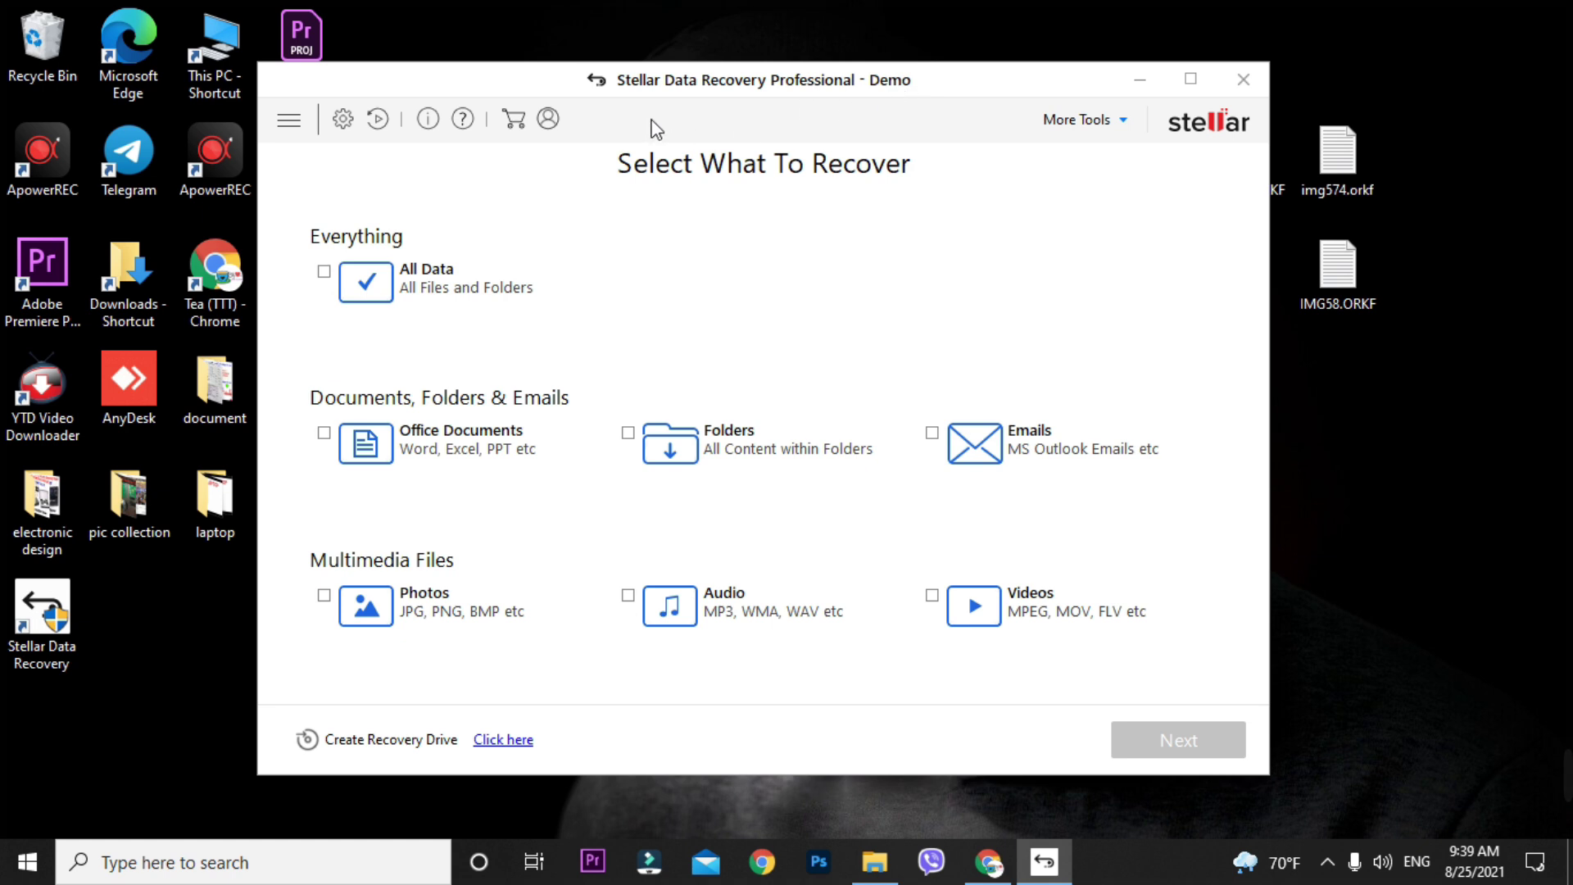
pyautogui.click(549, 119)
pyautogui.click(639, 356)
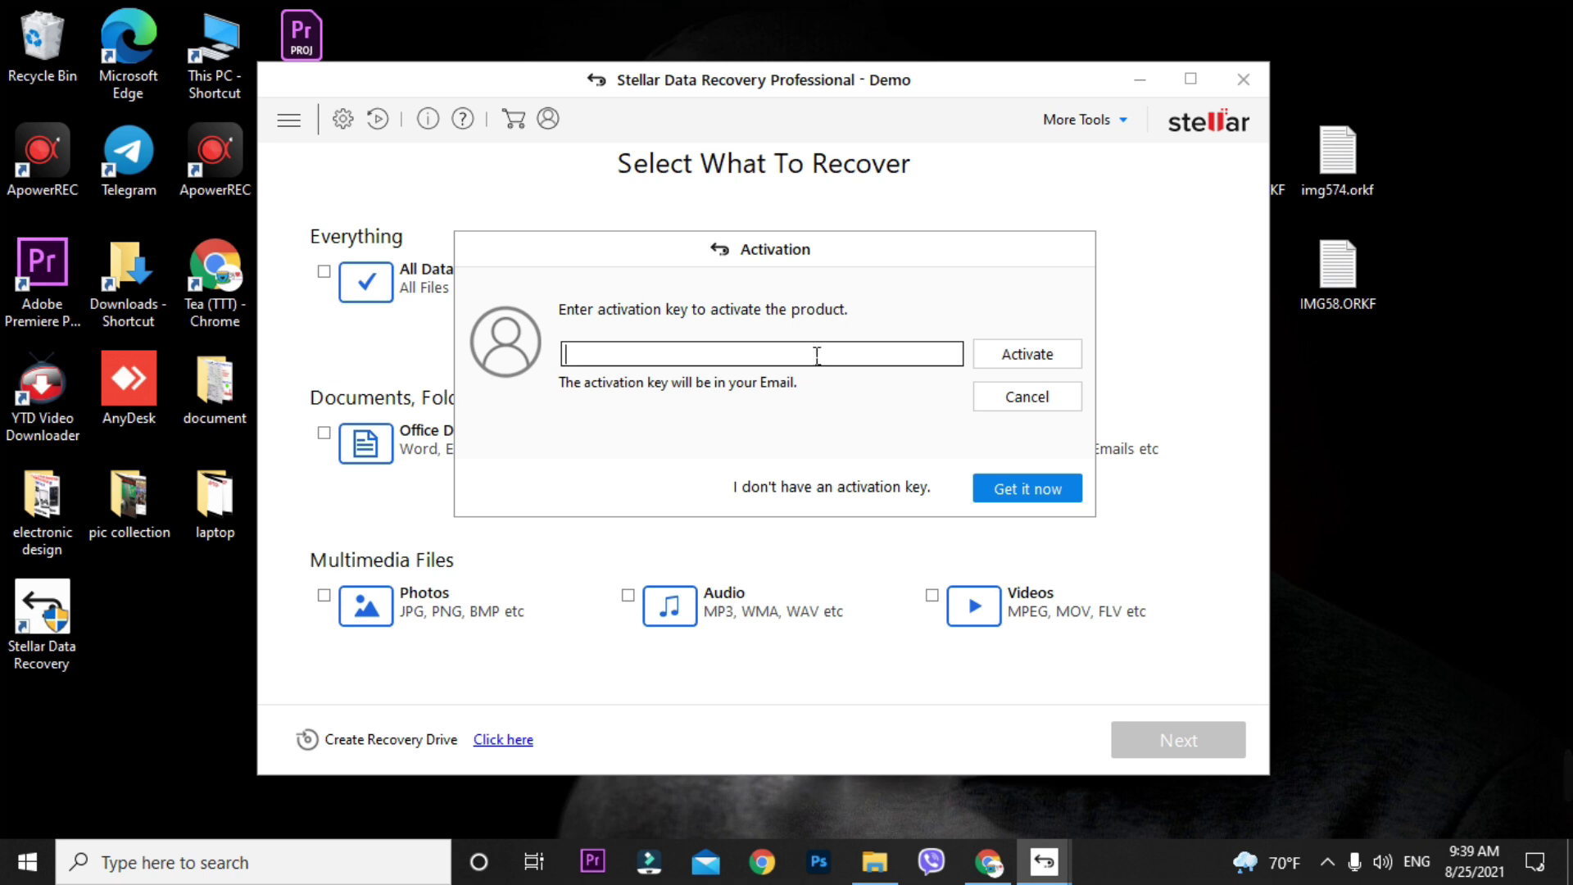
pyautogui.click(1026, 397)
pyautogui.click(1242, 80)
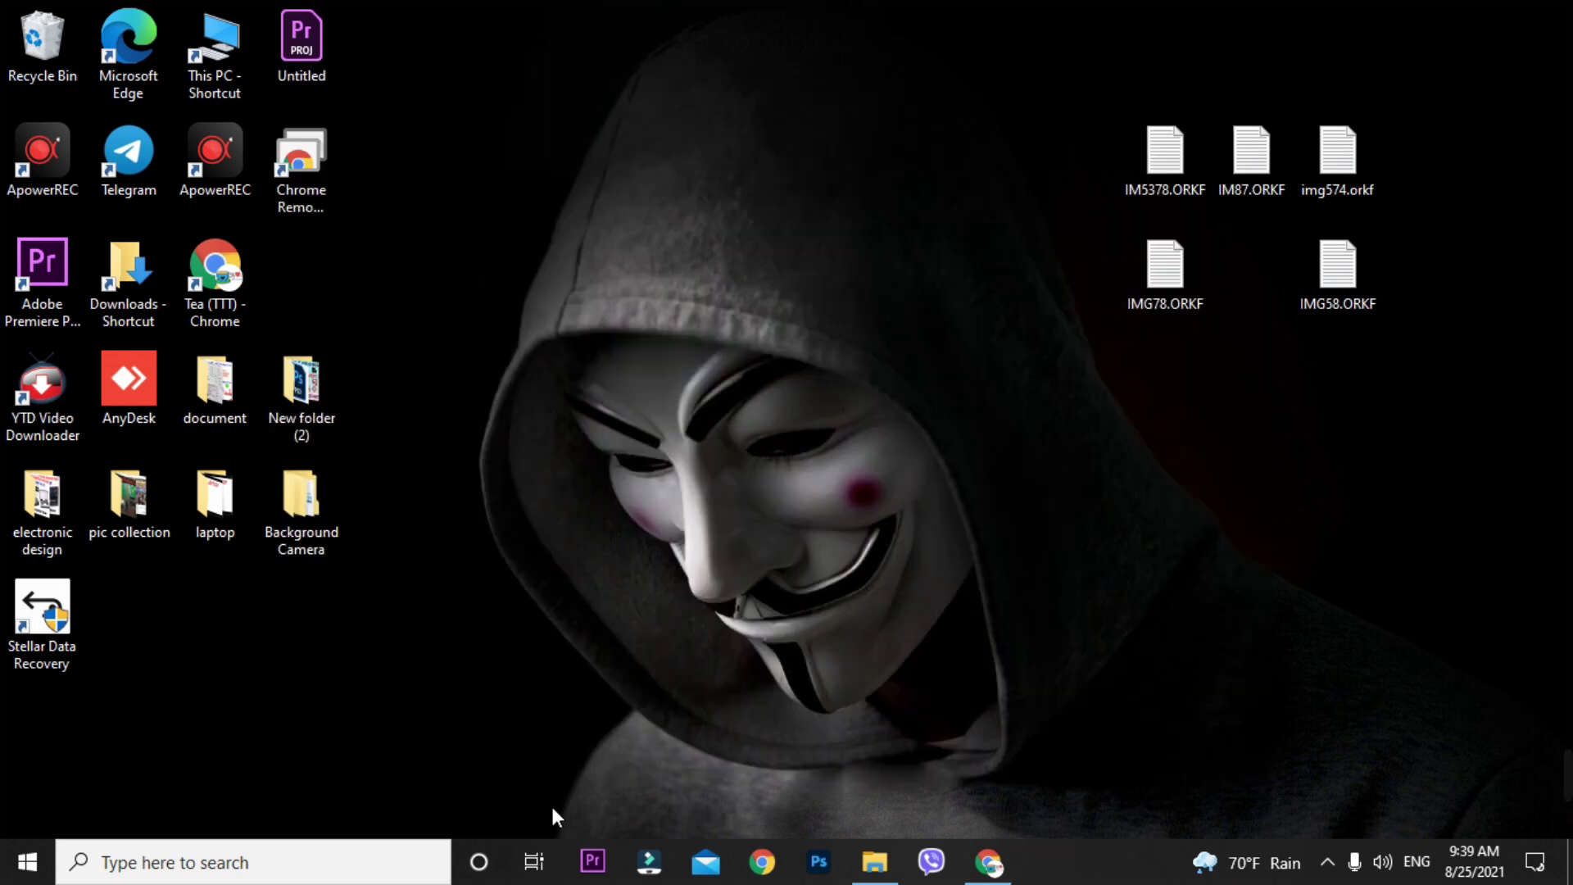
# - Copy the StellarDataRecovery application from the Crack\x64\DR folder
pyautogui.click(874, 863)
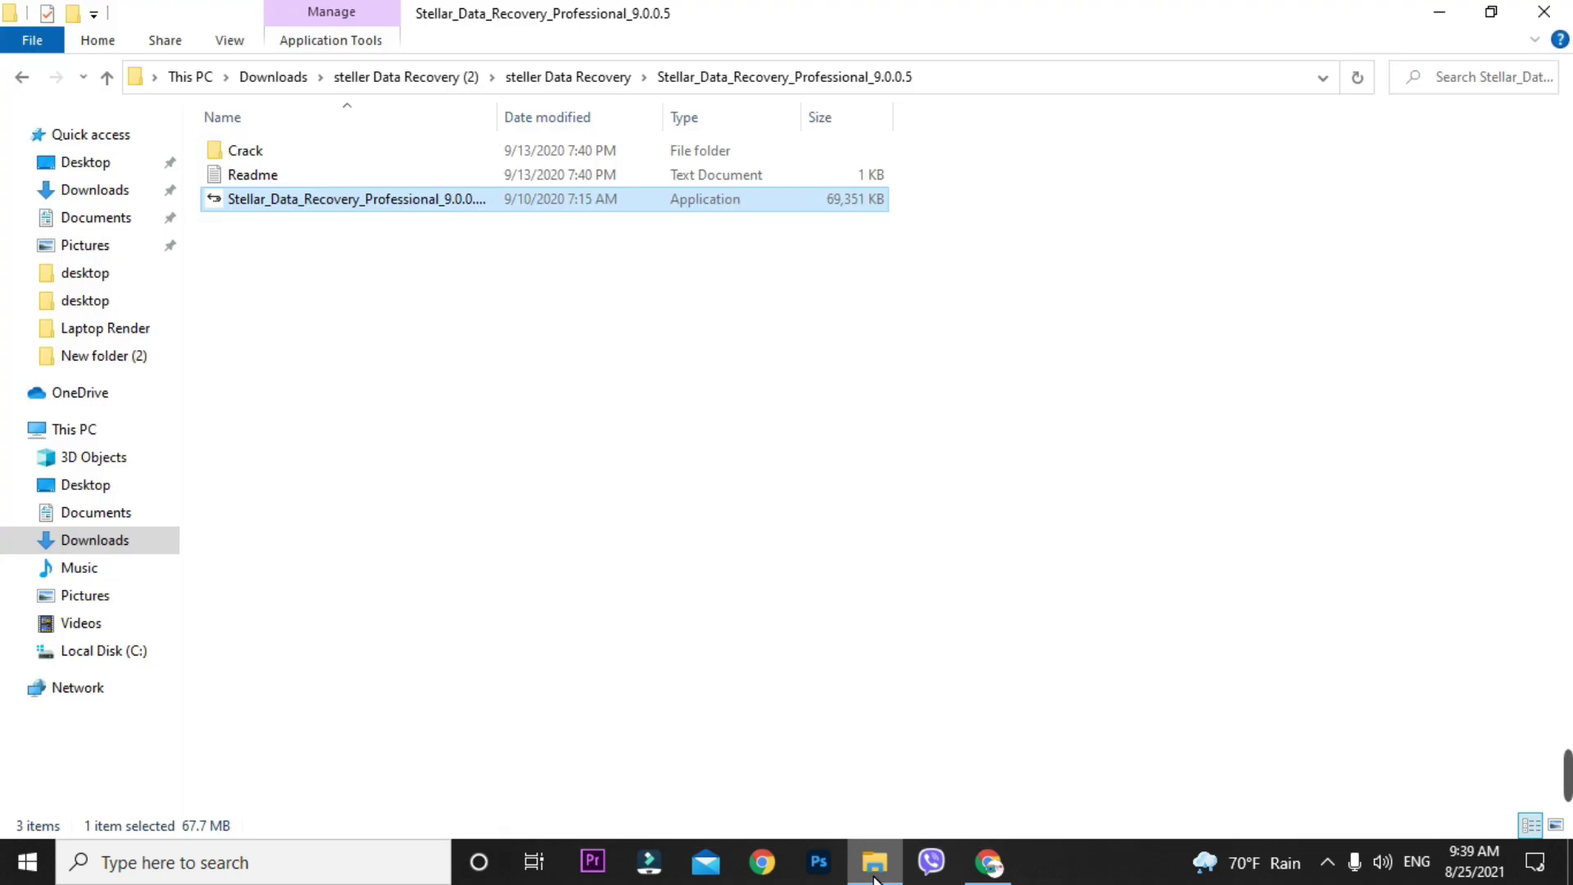
pyautogui.click(718, 503)
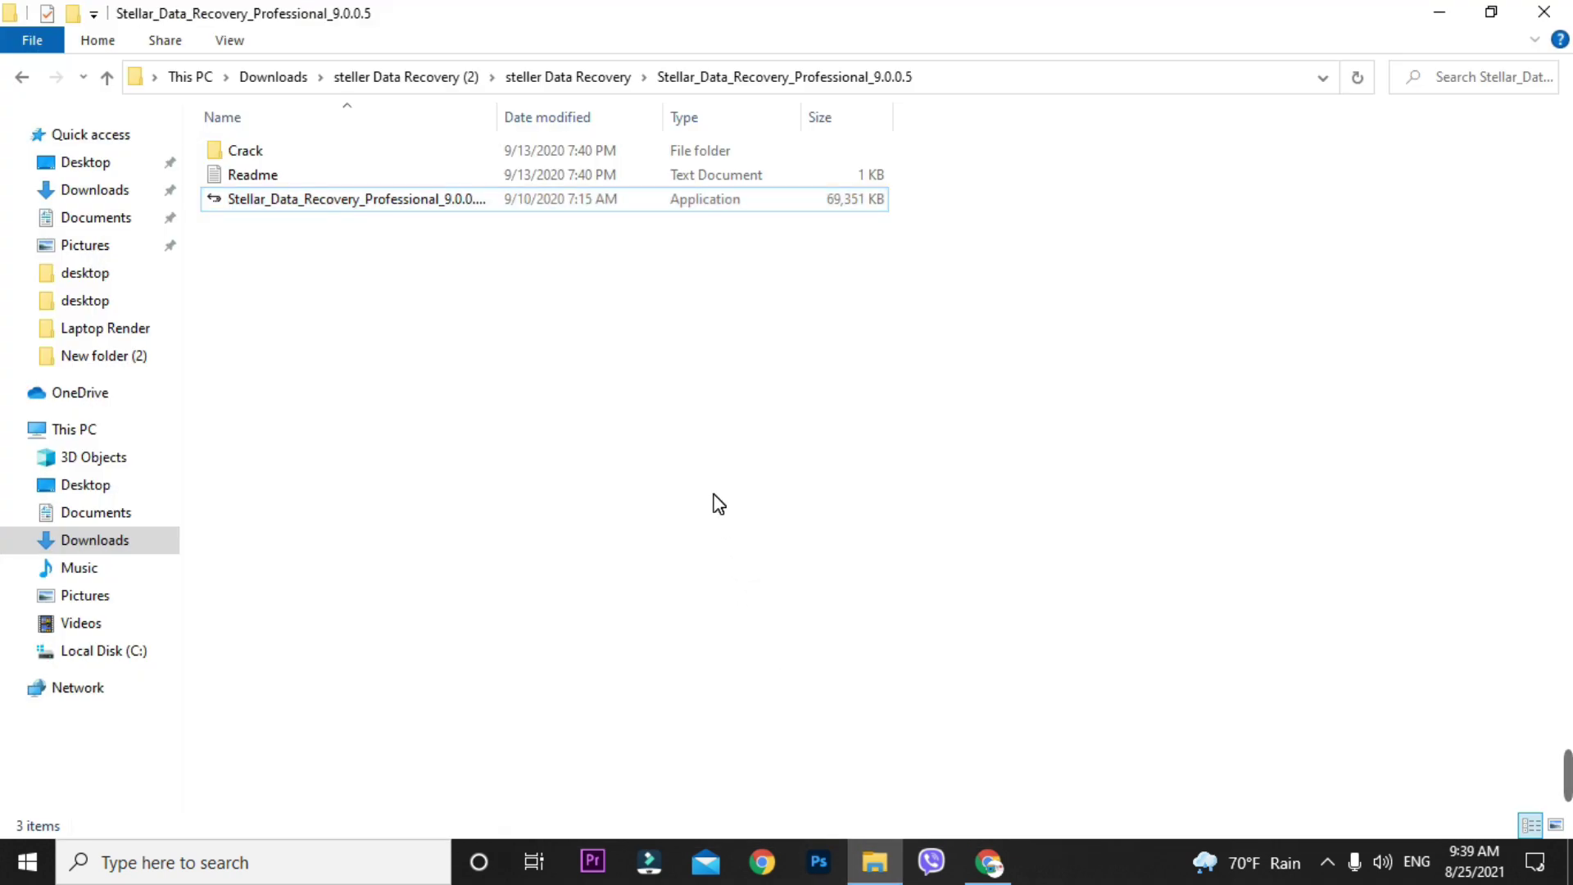
pyautogui.click(251, 155)
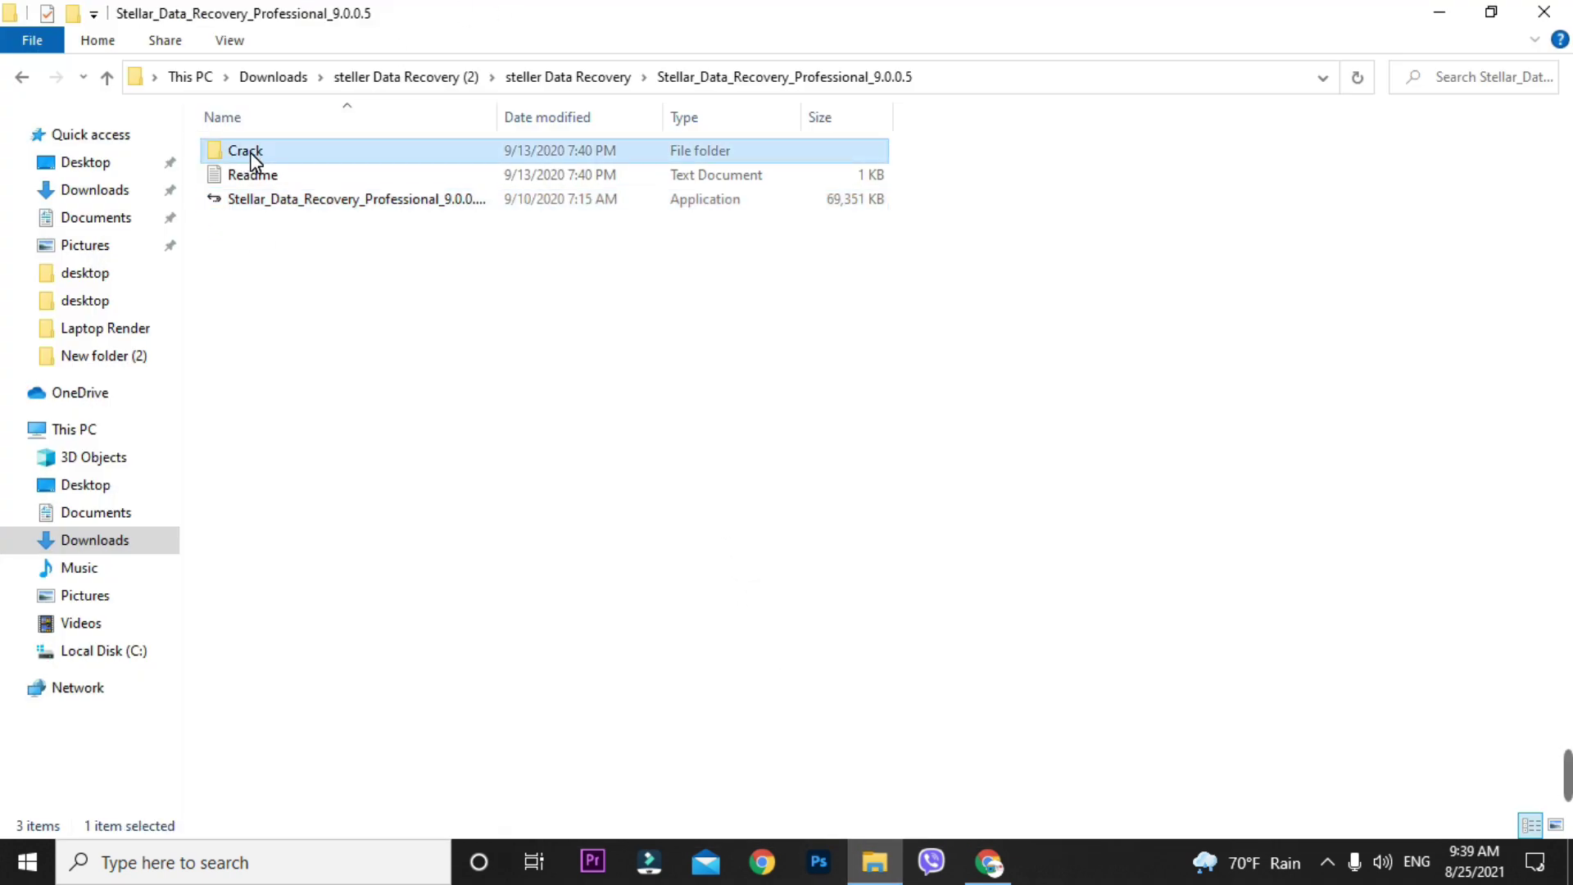
pyautogui.doubleClick(251, 154)
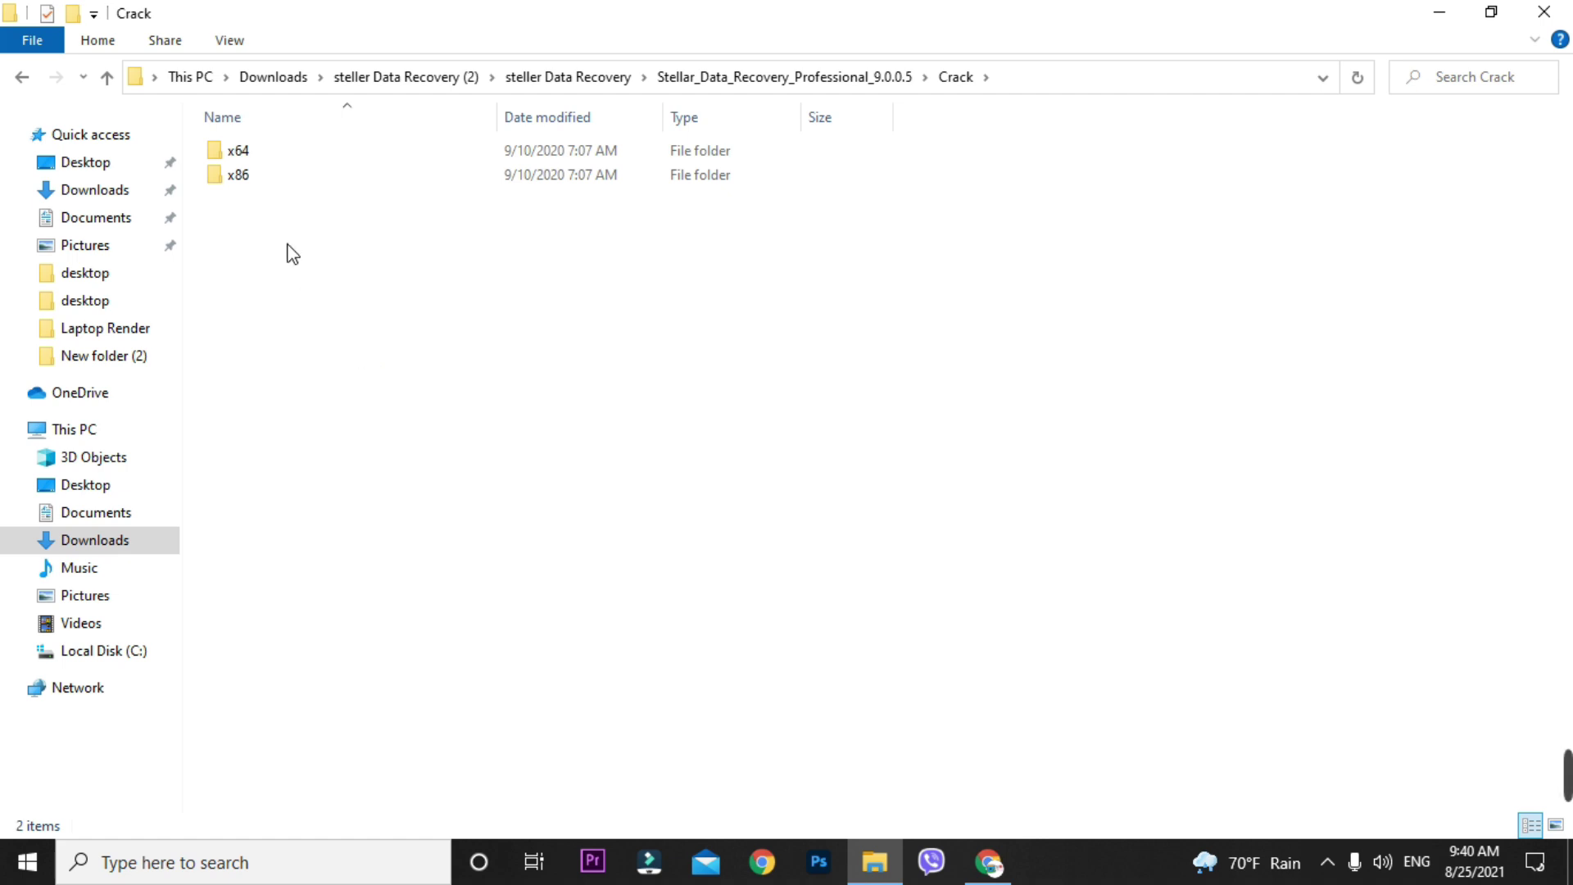
pyautogui.doubleClick(253, 160)
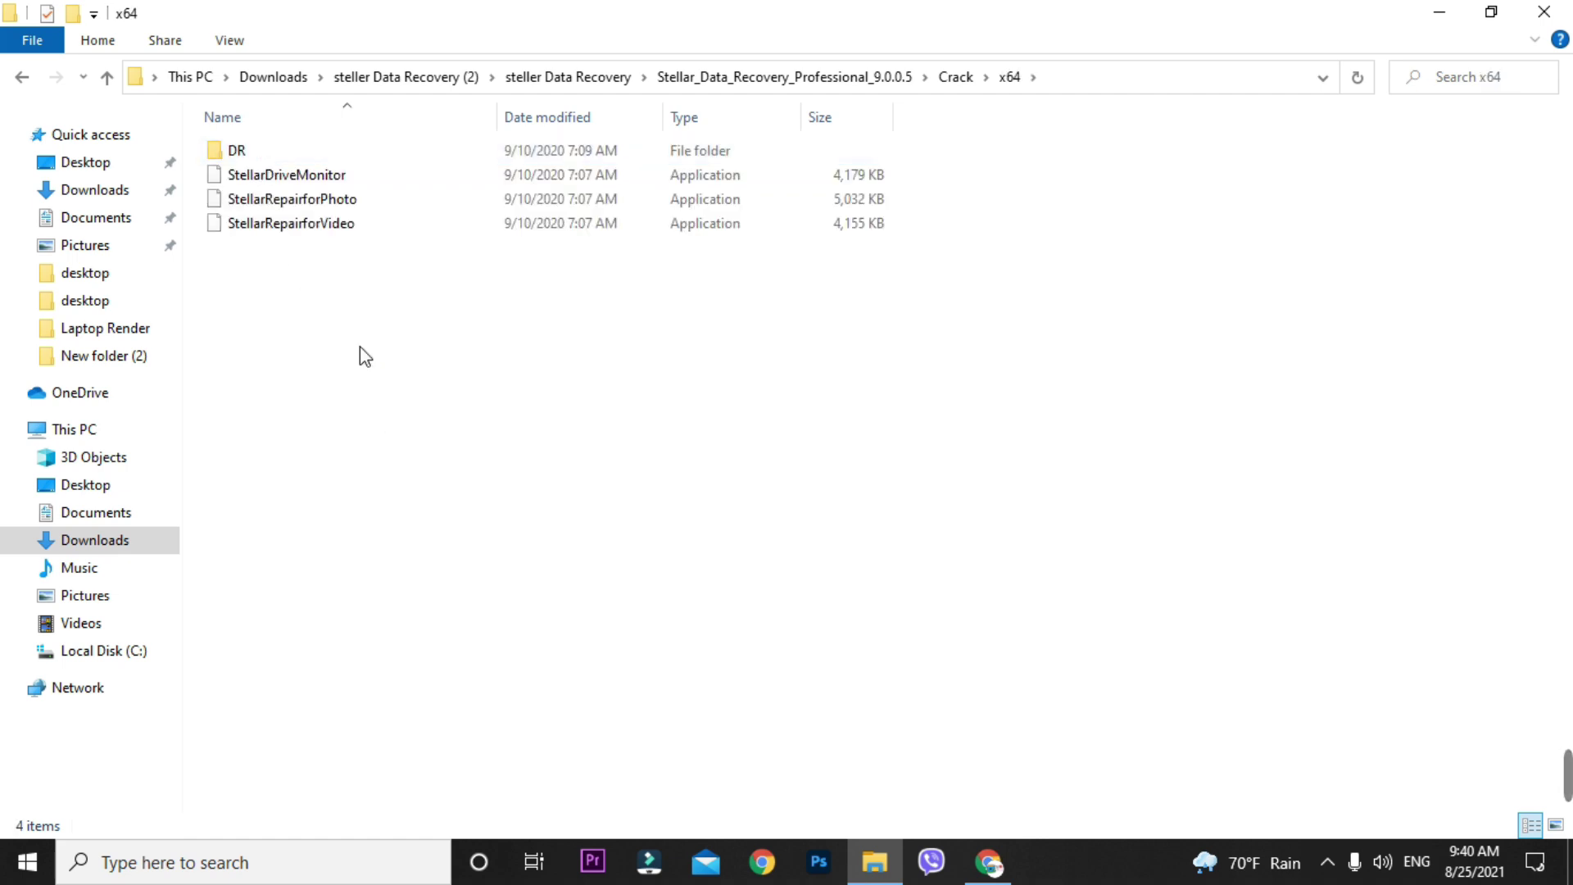
pyautogui.click(366, 147)
pyautogui.doubleClick(367, 149)
pyautogui.doubleClick(301, 156)
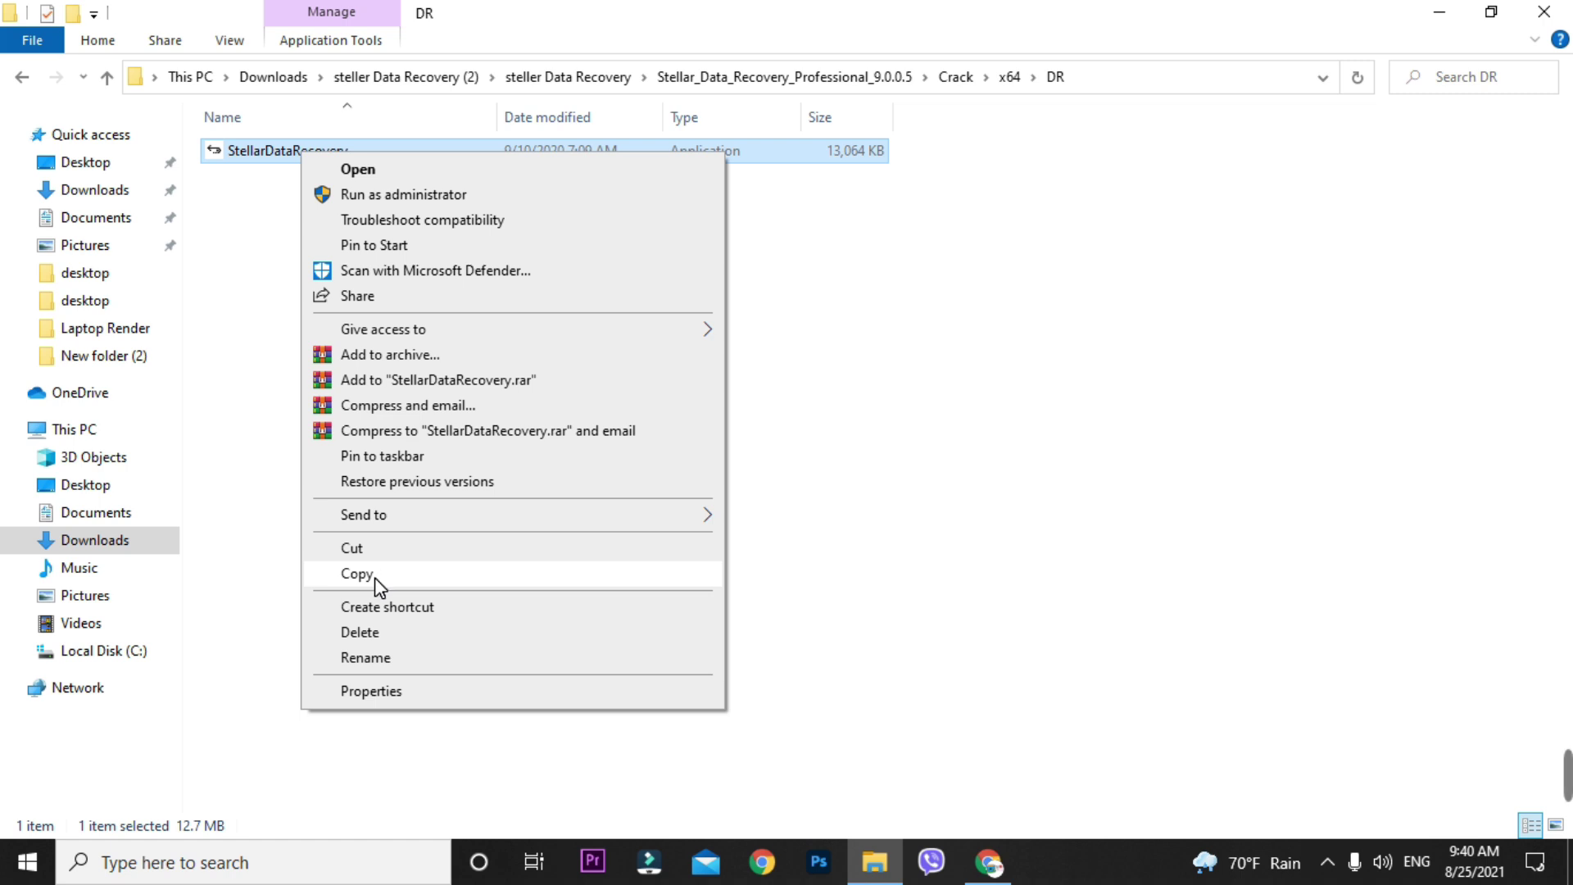
pyautogui.click(377, 574)
pyautogui.click(107, 79)
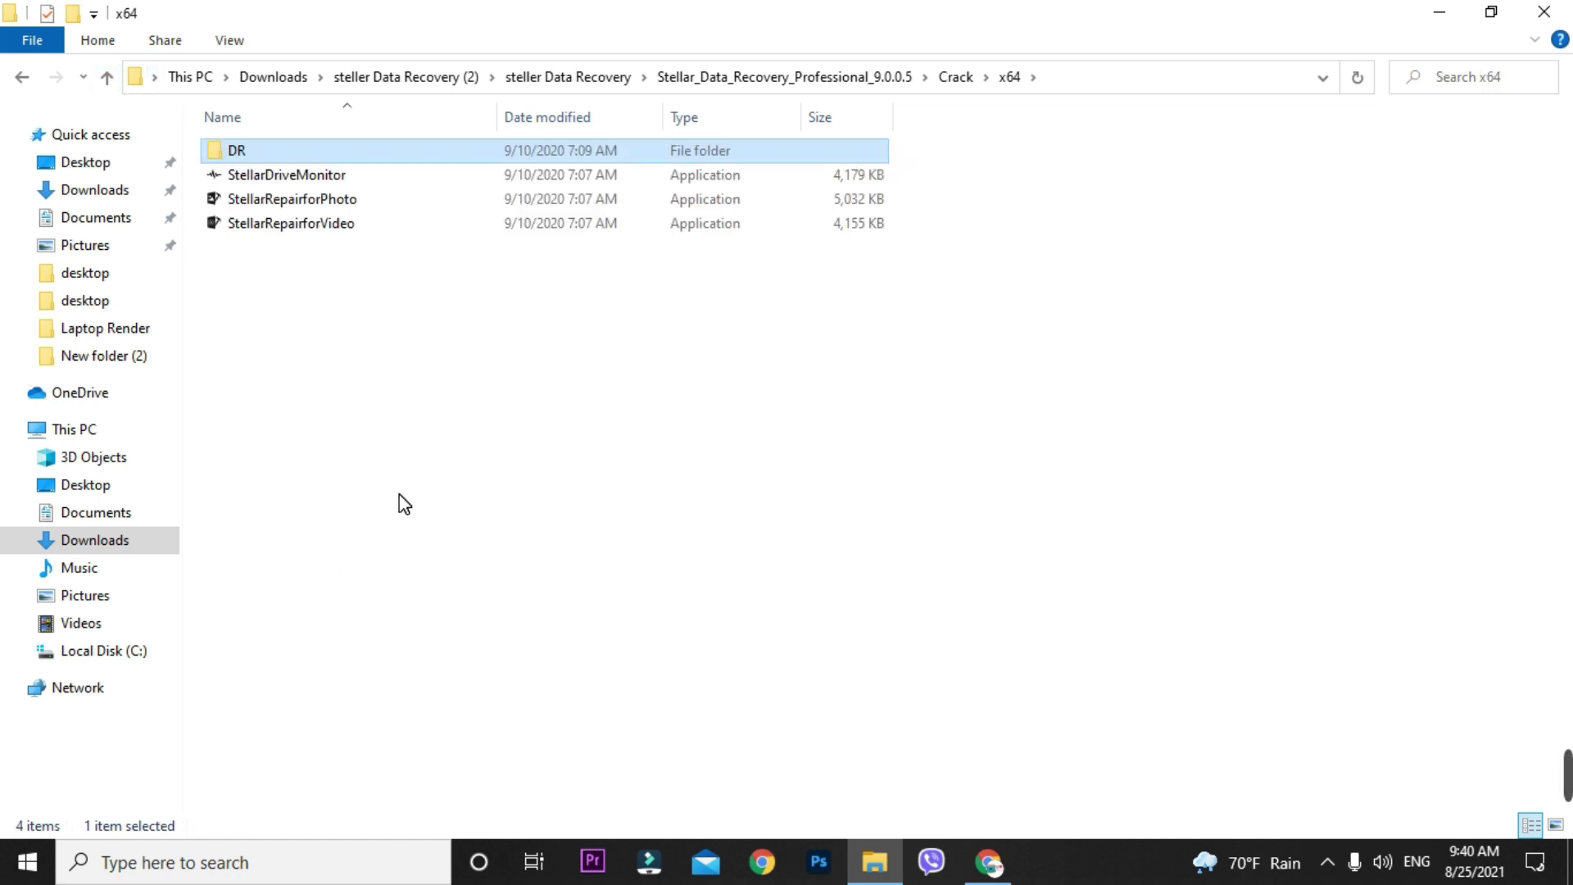
# - Paste StellarDataRecovery into Crack\x64, then copy all four x64 applications
pyautogui.rightClick(263, 260)
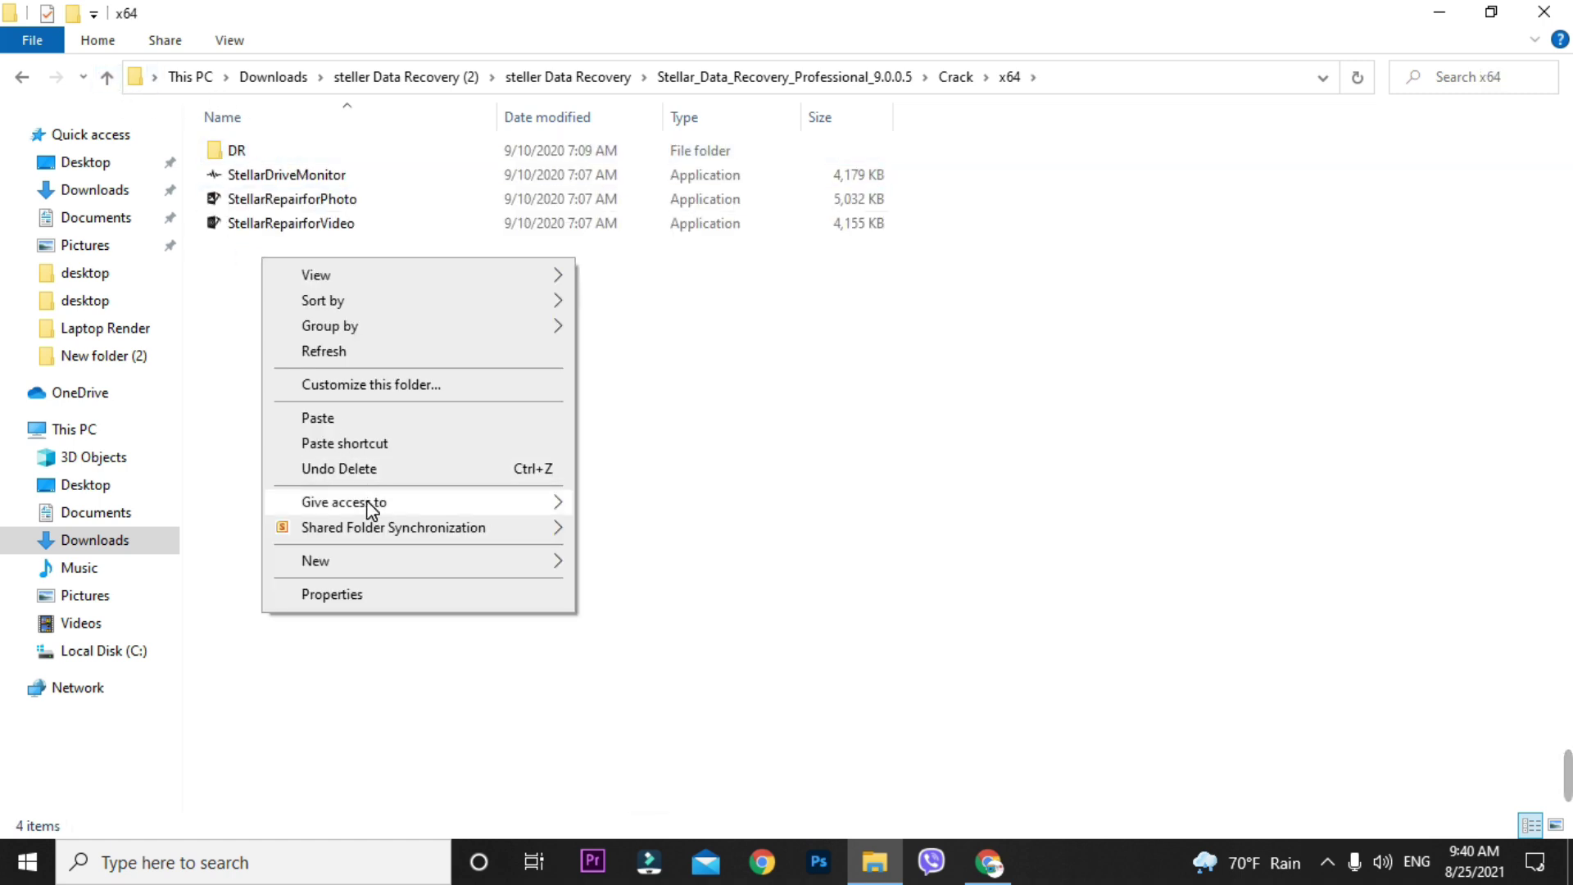
pyautogui.click(336, 419)
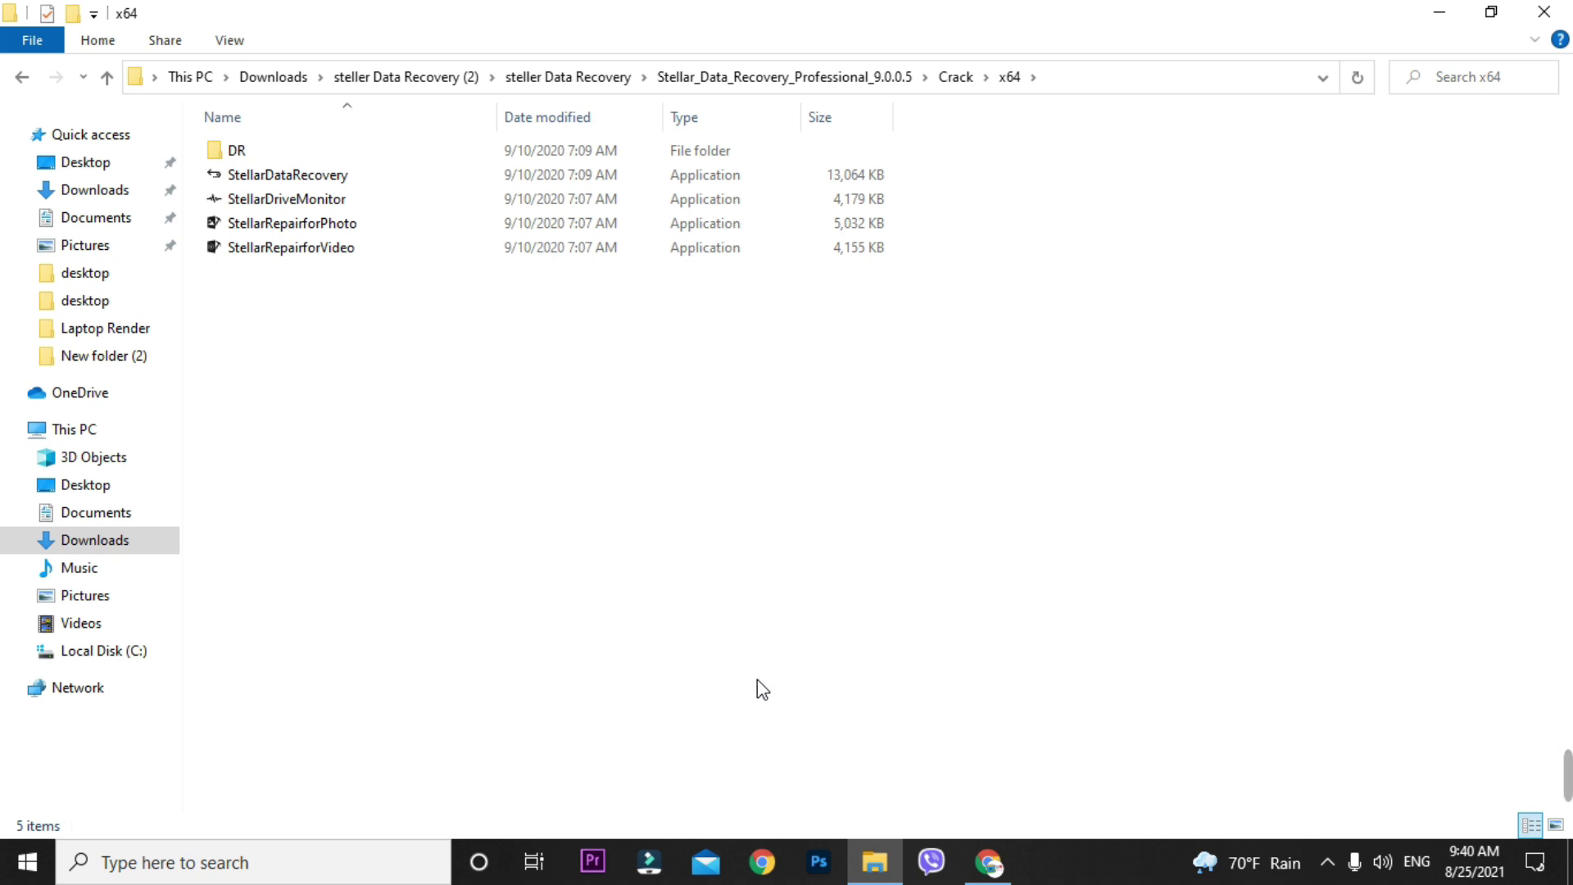
pyautogui.moveTo(425, 385); pyautogui.dragTo(391, 174)
pyautogui.rightClick(391, 175)
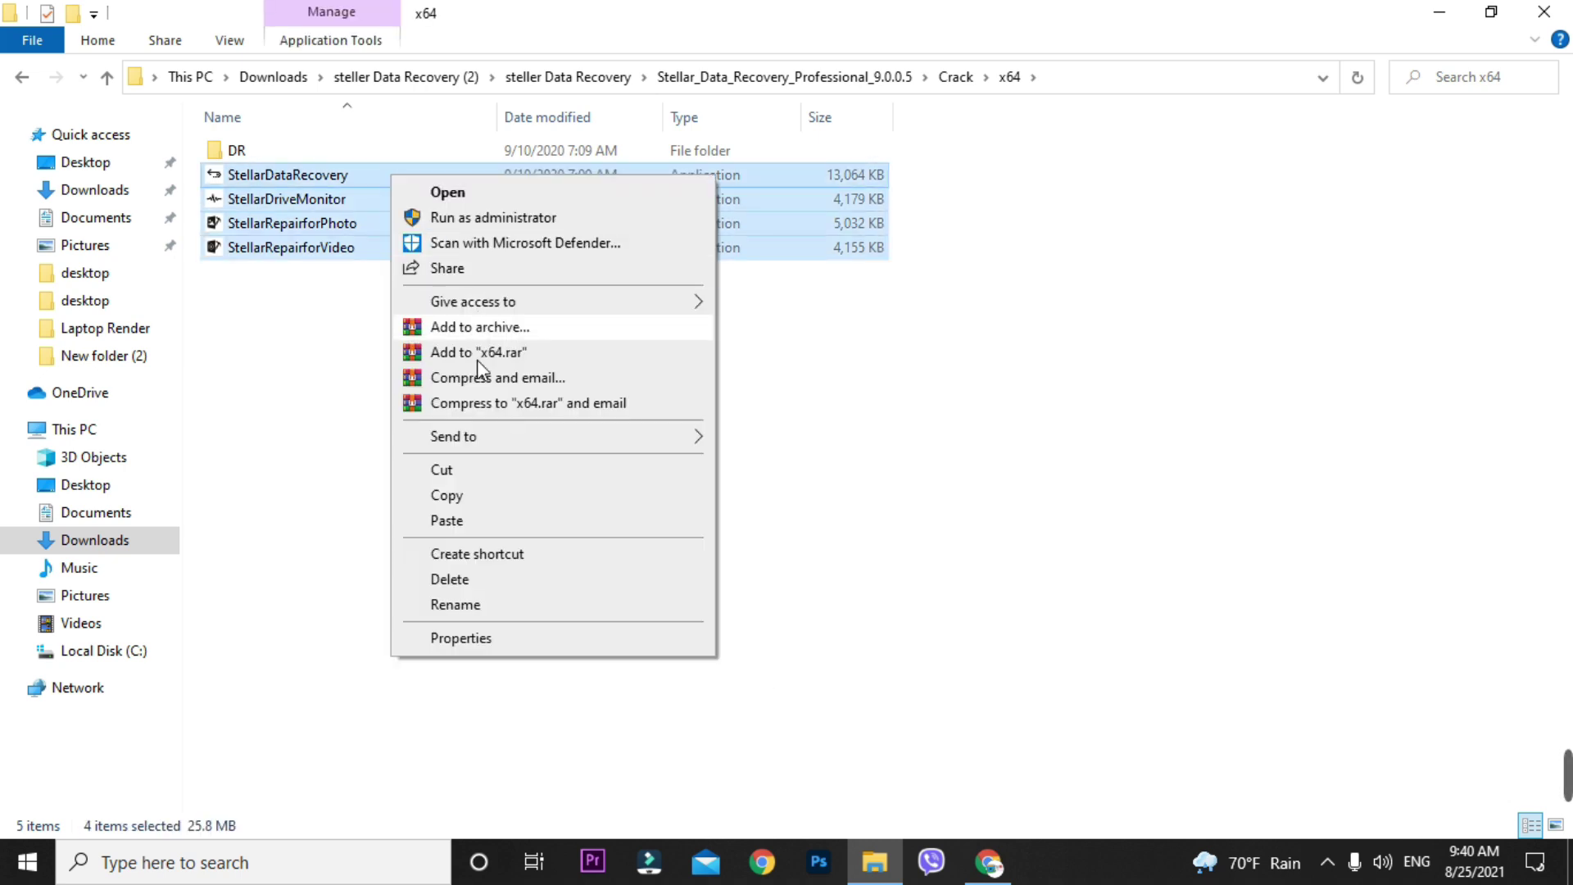
pyautogui.click(447, 495)
pyautogui.click(1447, 14)
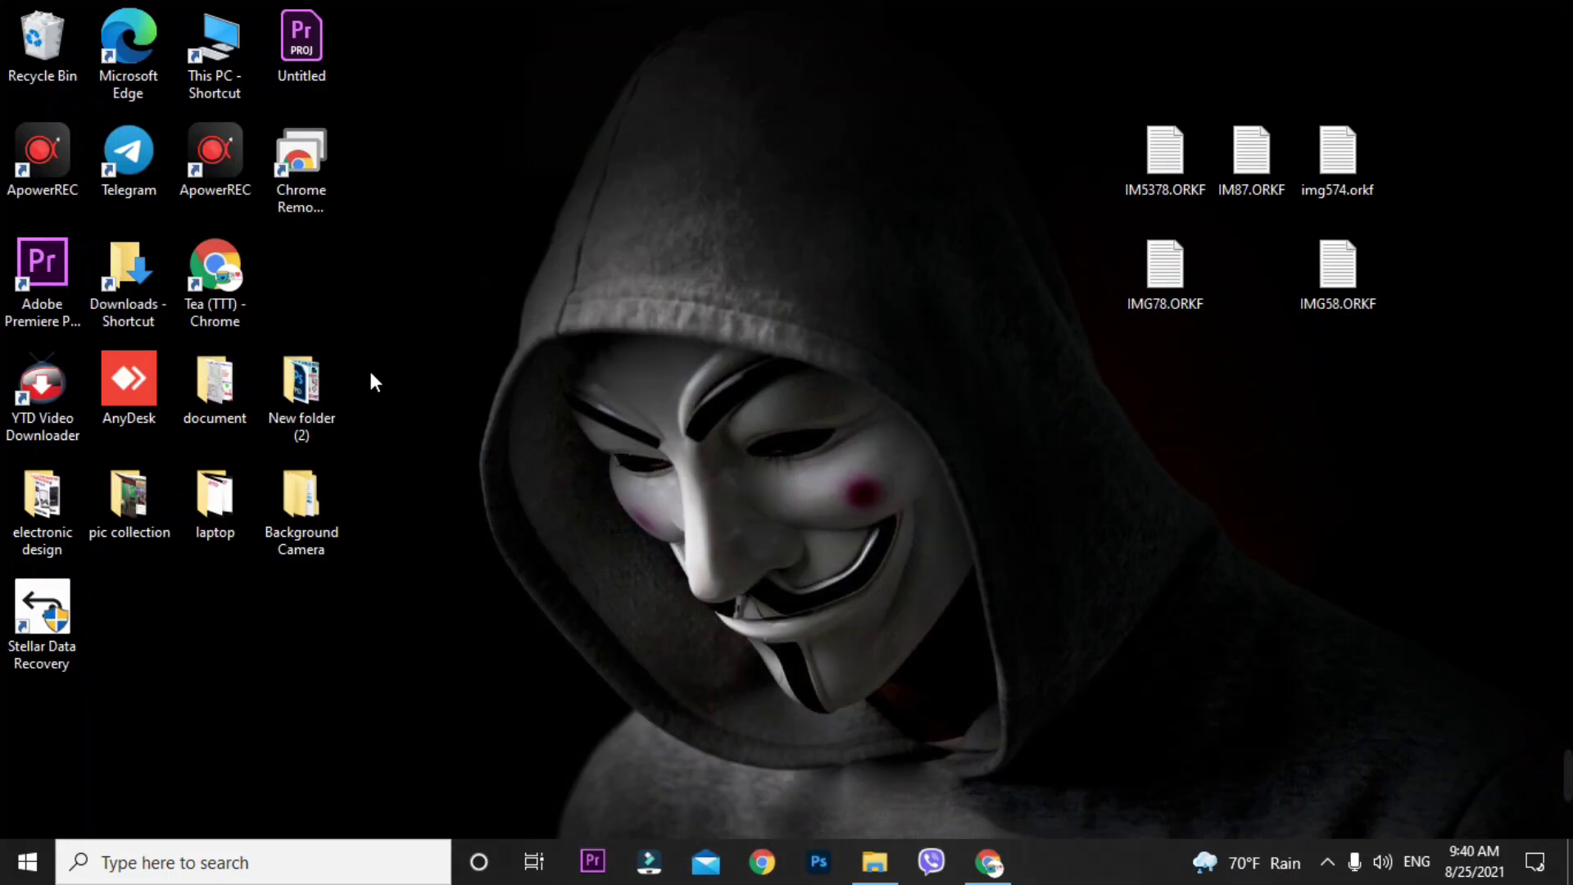
# - Open the Stellar Data Recovery install folder (DR) from its desktop shortcut, maximized
pyautogui.moveTo(45, 618); pyautogui.dragTo(505, 180)
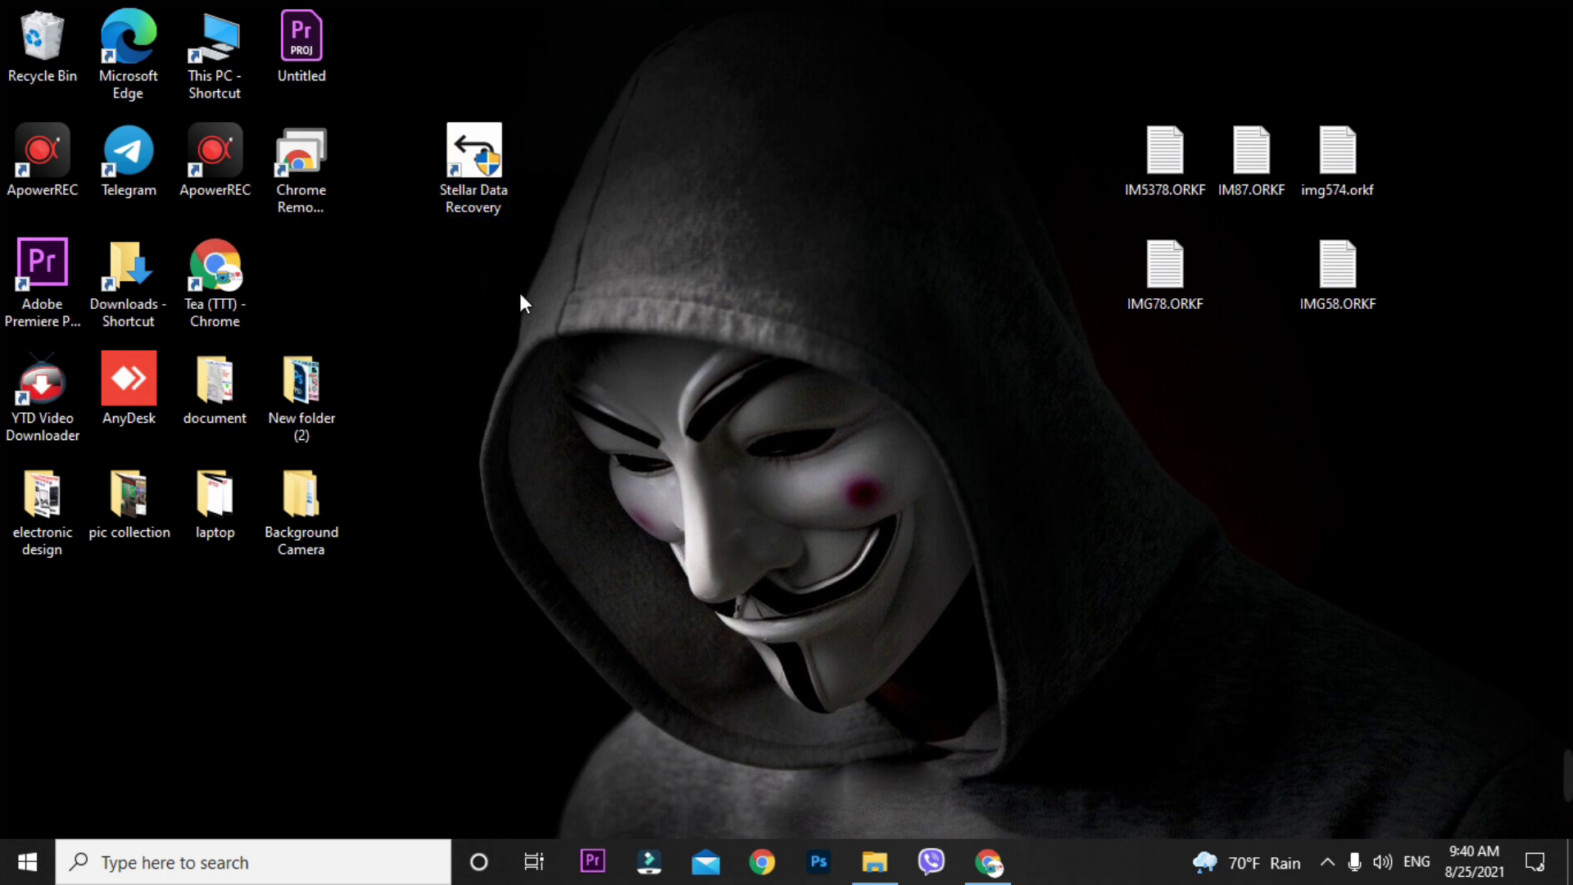
pyautogui.rightClick(497, 134)
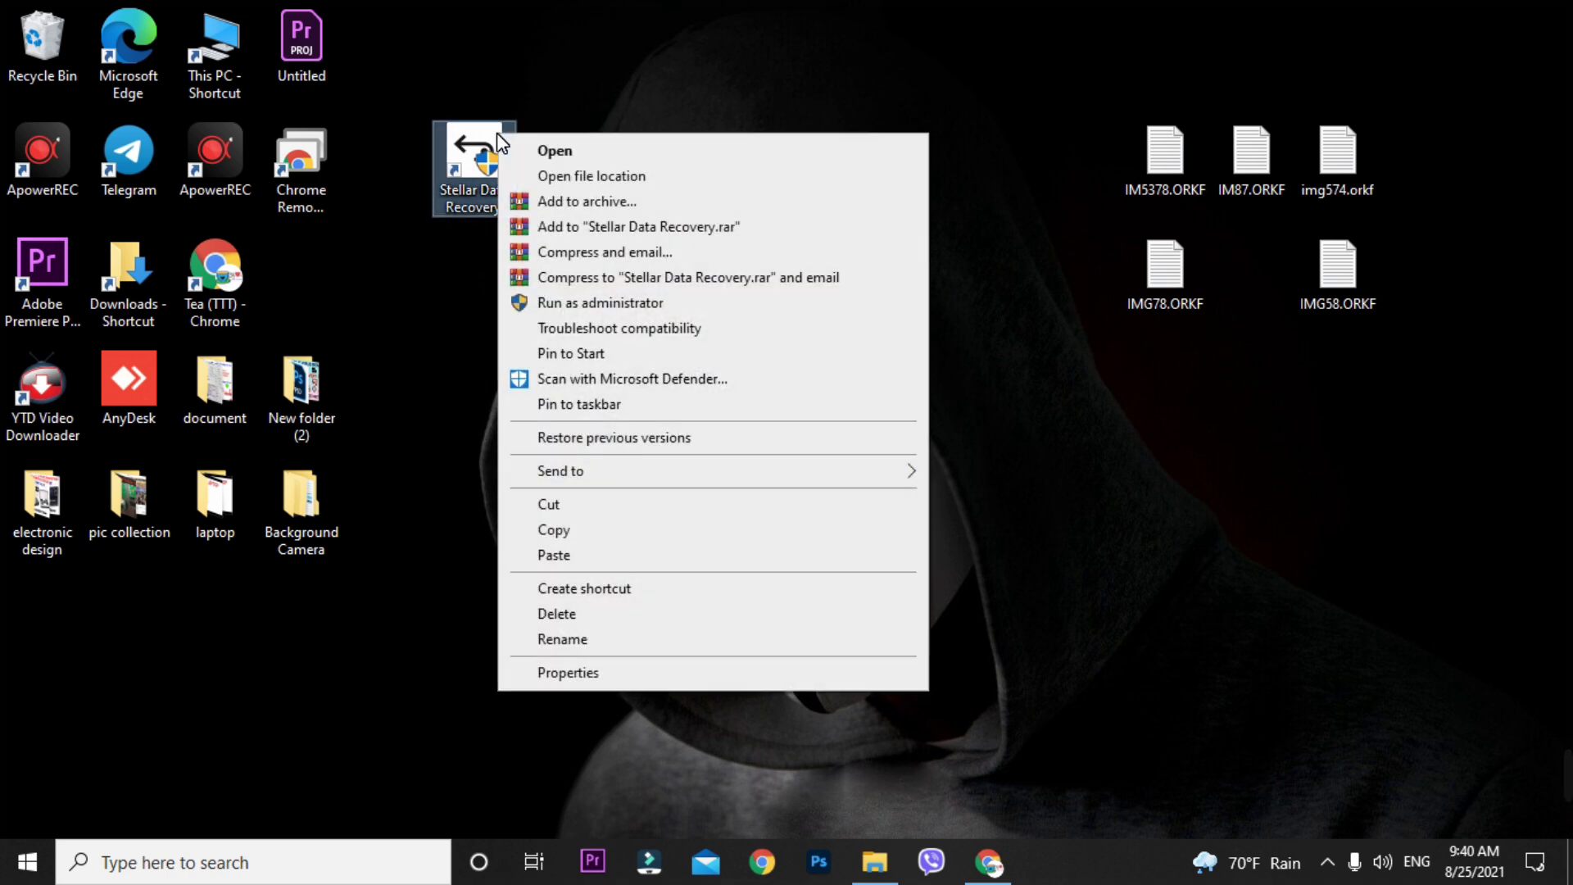
pyautogui.click(584, 175)
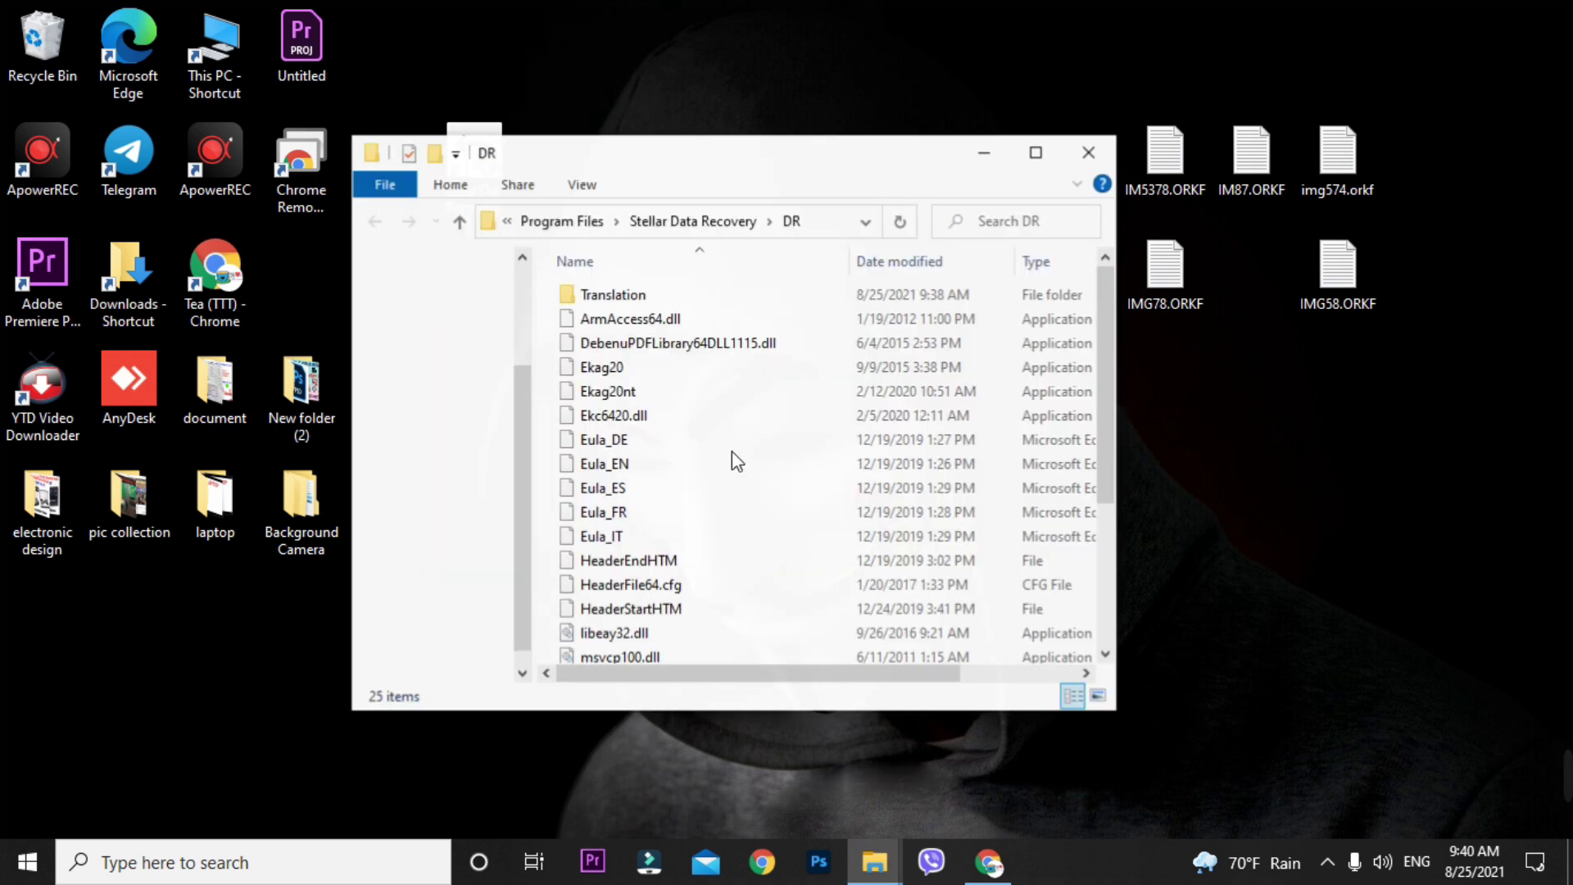
pyautogui.click(1029, 160)
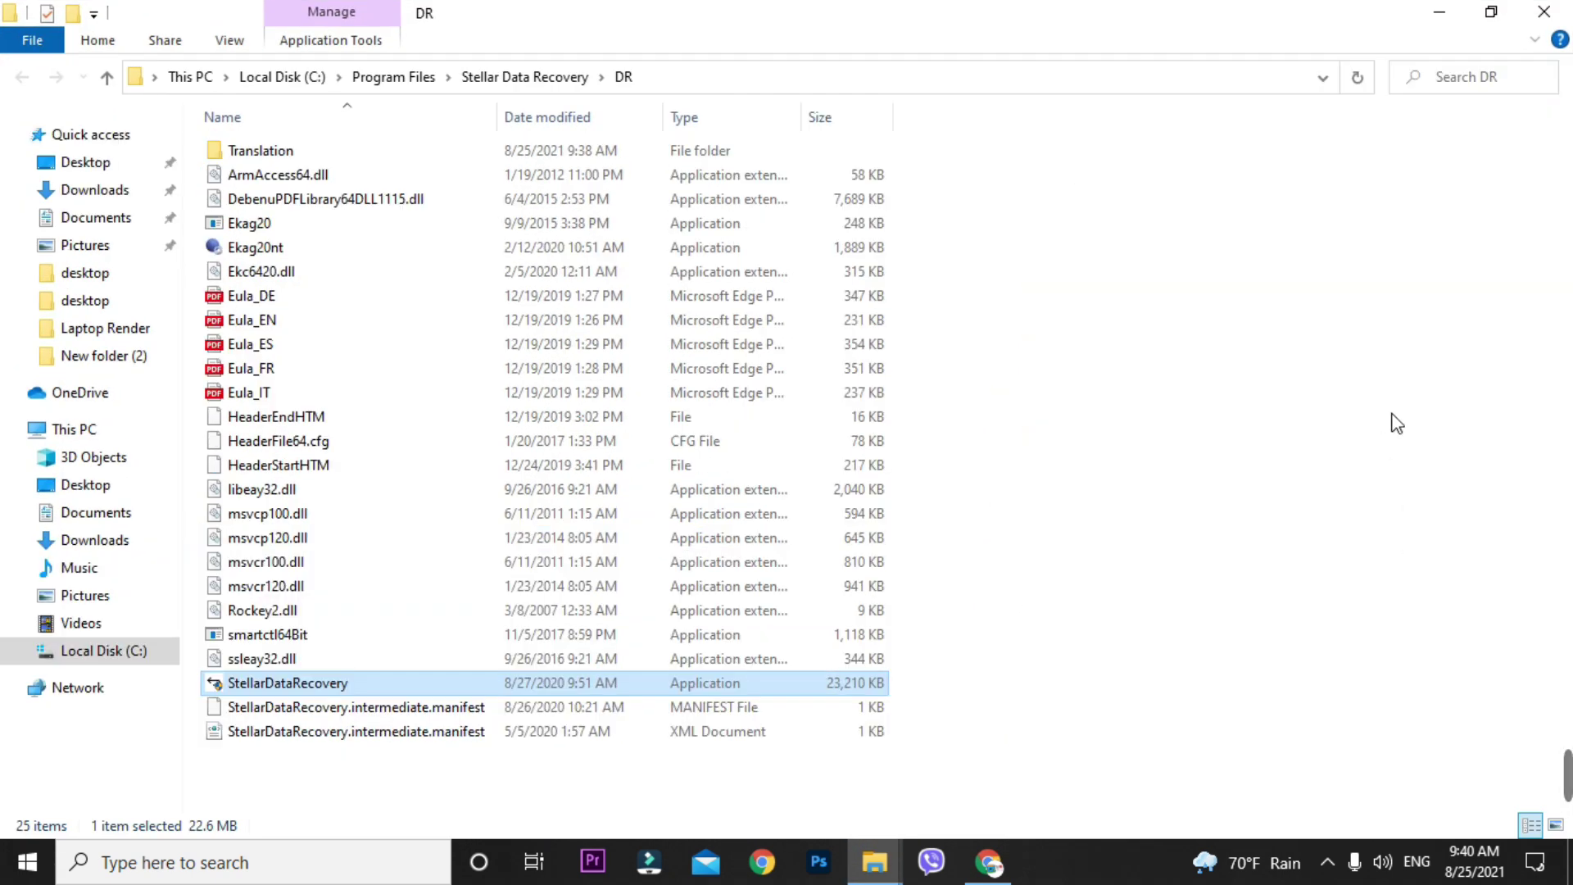
pyautogui.click(1398, 424)
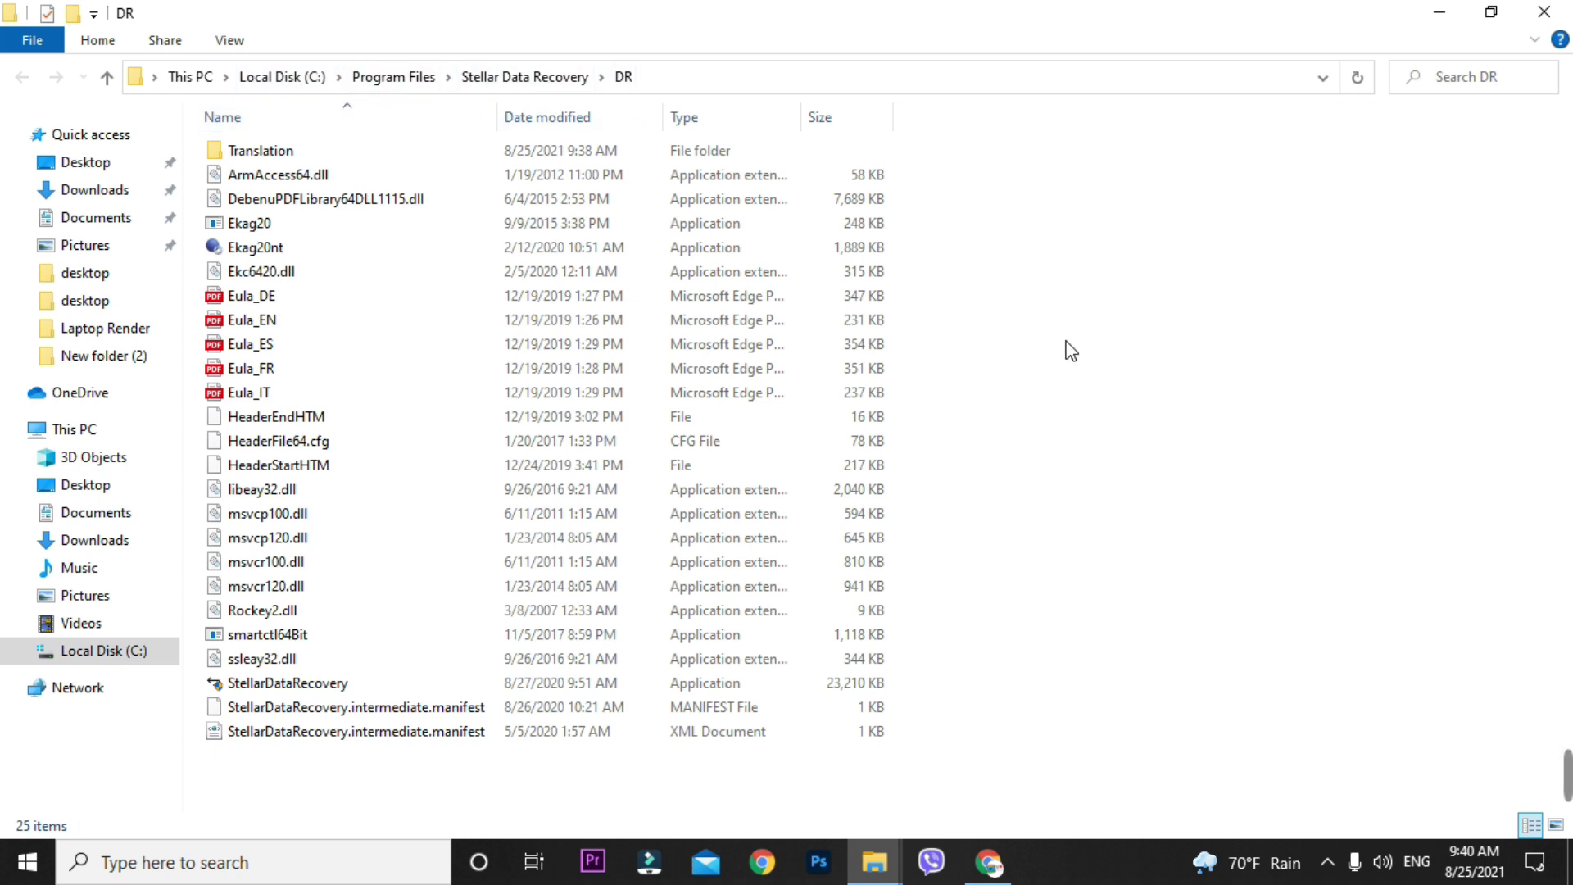
# - Paste the four crack applications into DR, replacing StellarDataRecovery with administrator permission
pyautogui.hotkey('ctrl', 'v')
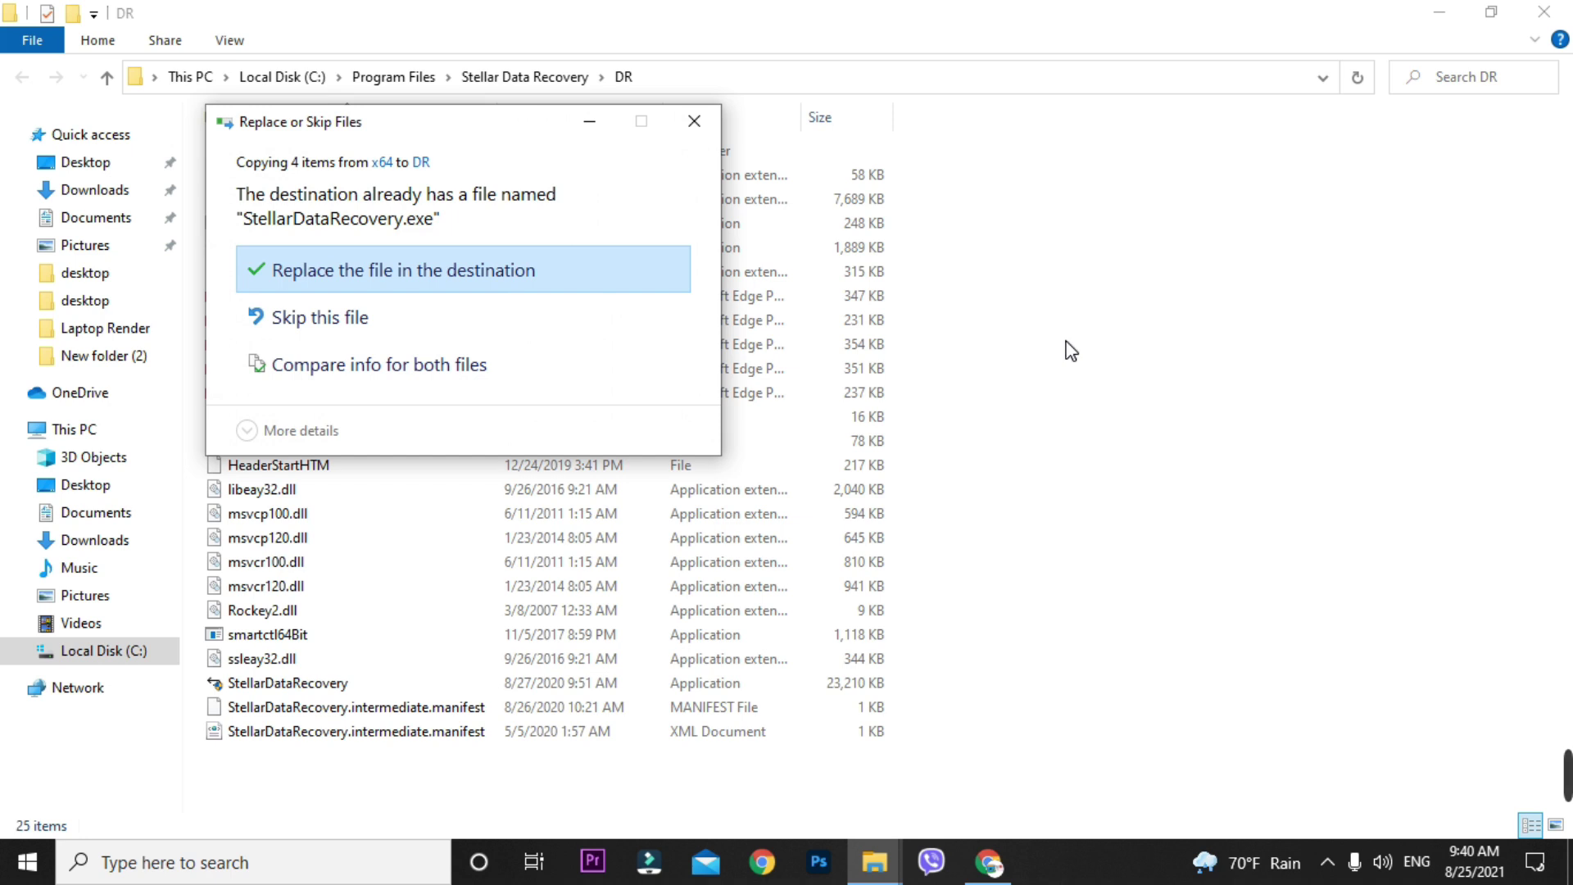
pyautogui.click(432, 284)
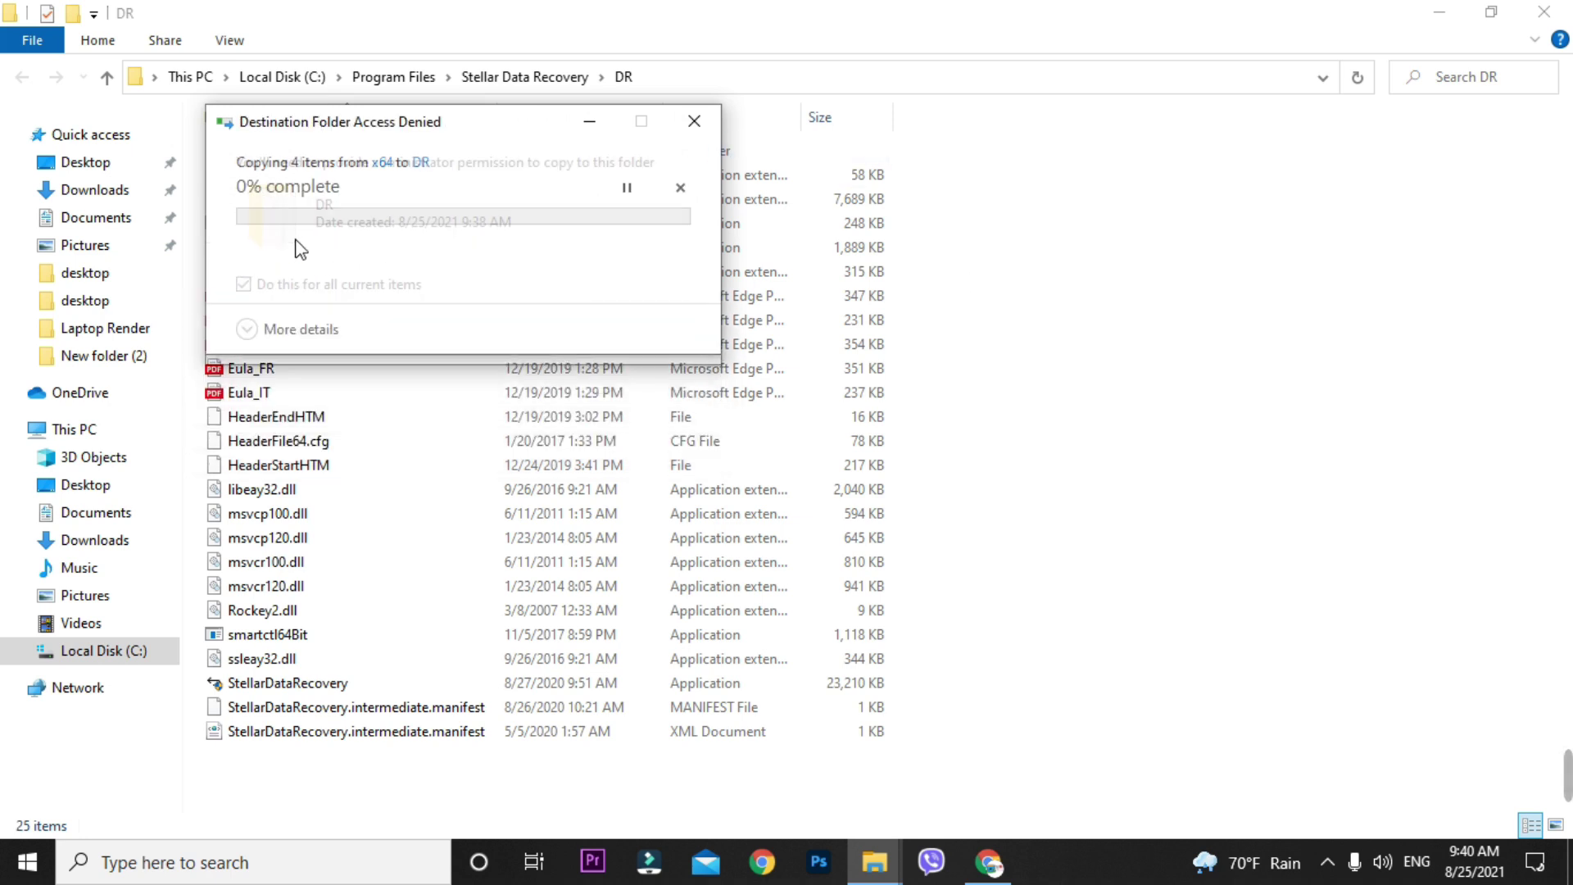
pyautogui.click(421, 326)
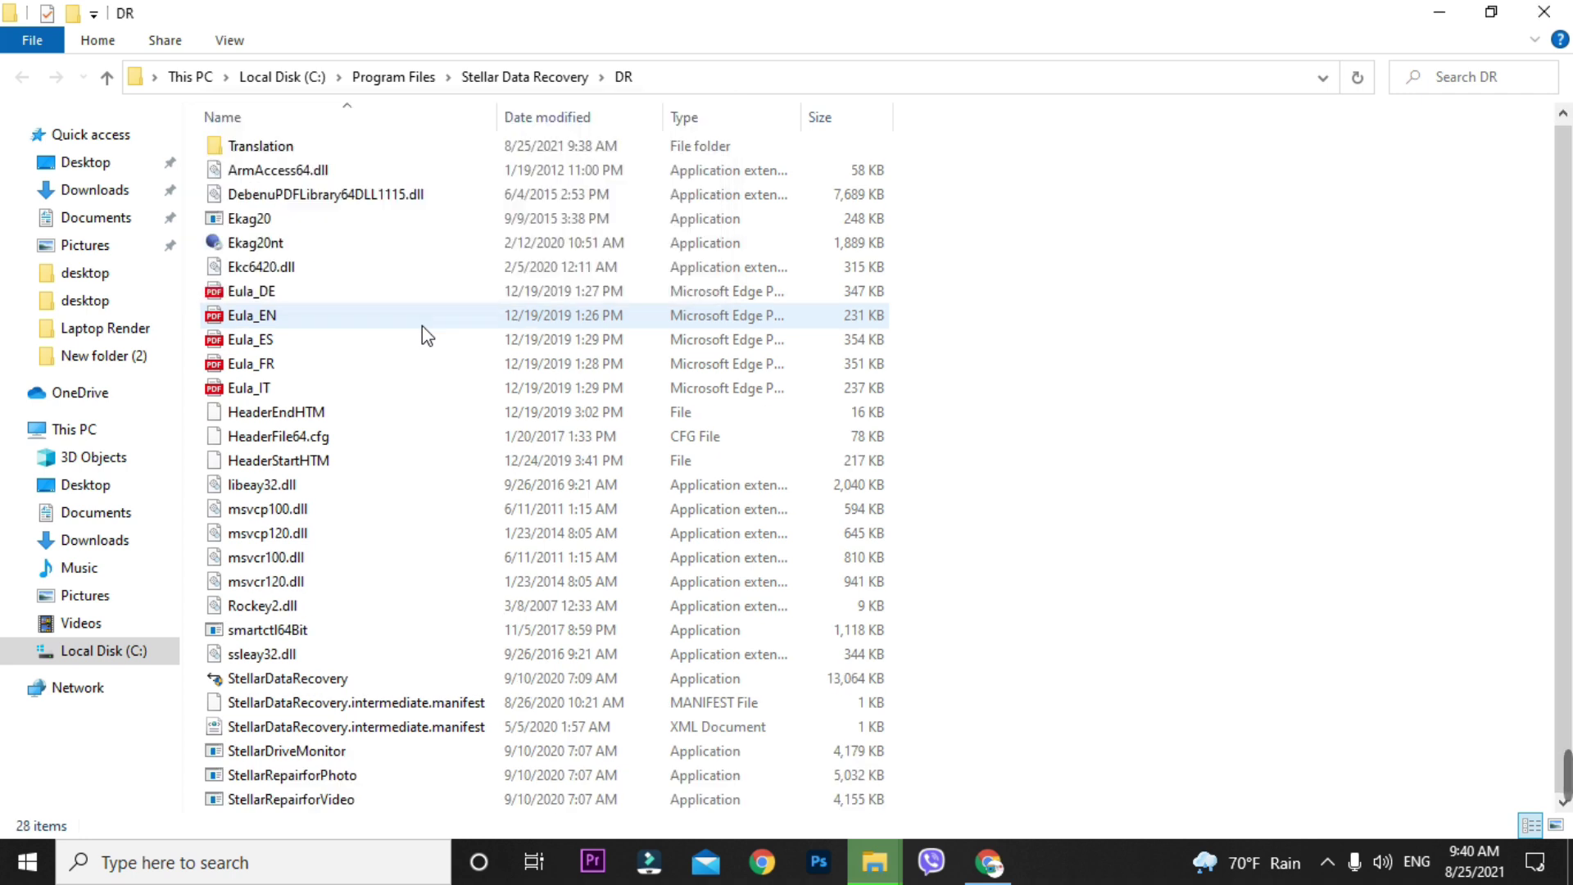
pyautogui.click(1293, 403)
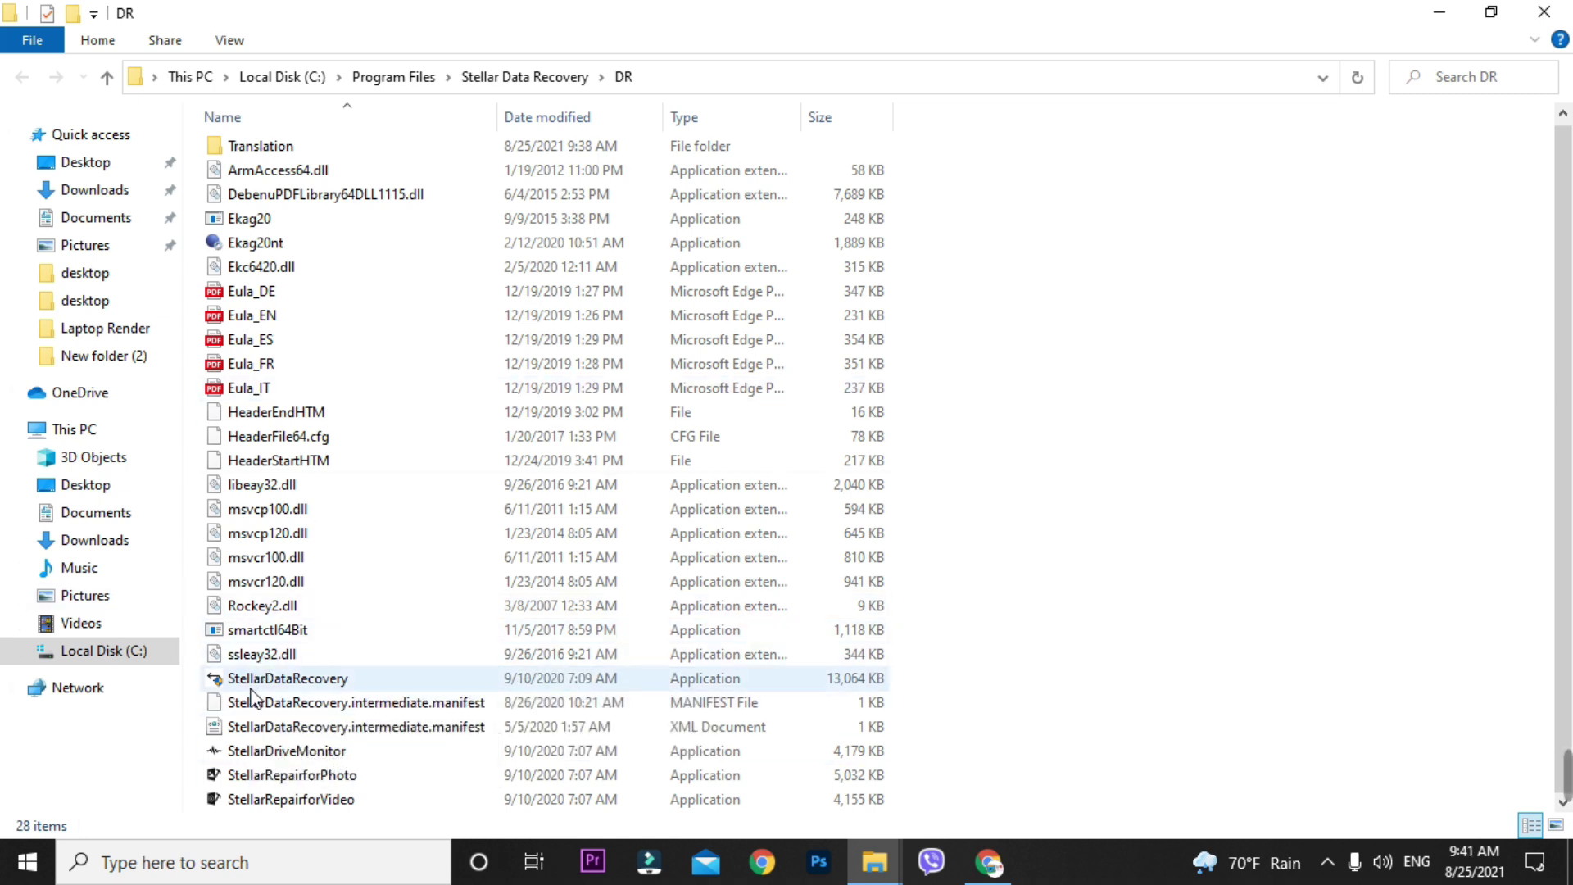
pyautogui.moveTo(792, 12); pyautogui.dragTo(1028, 298)
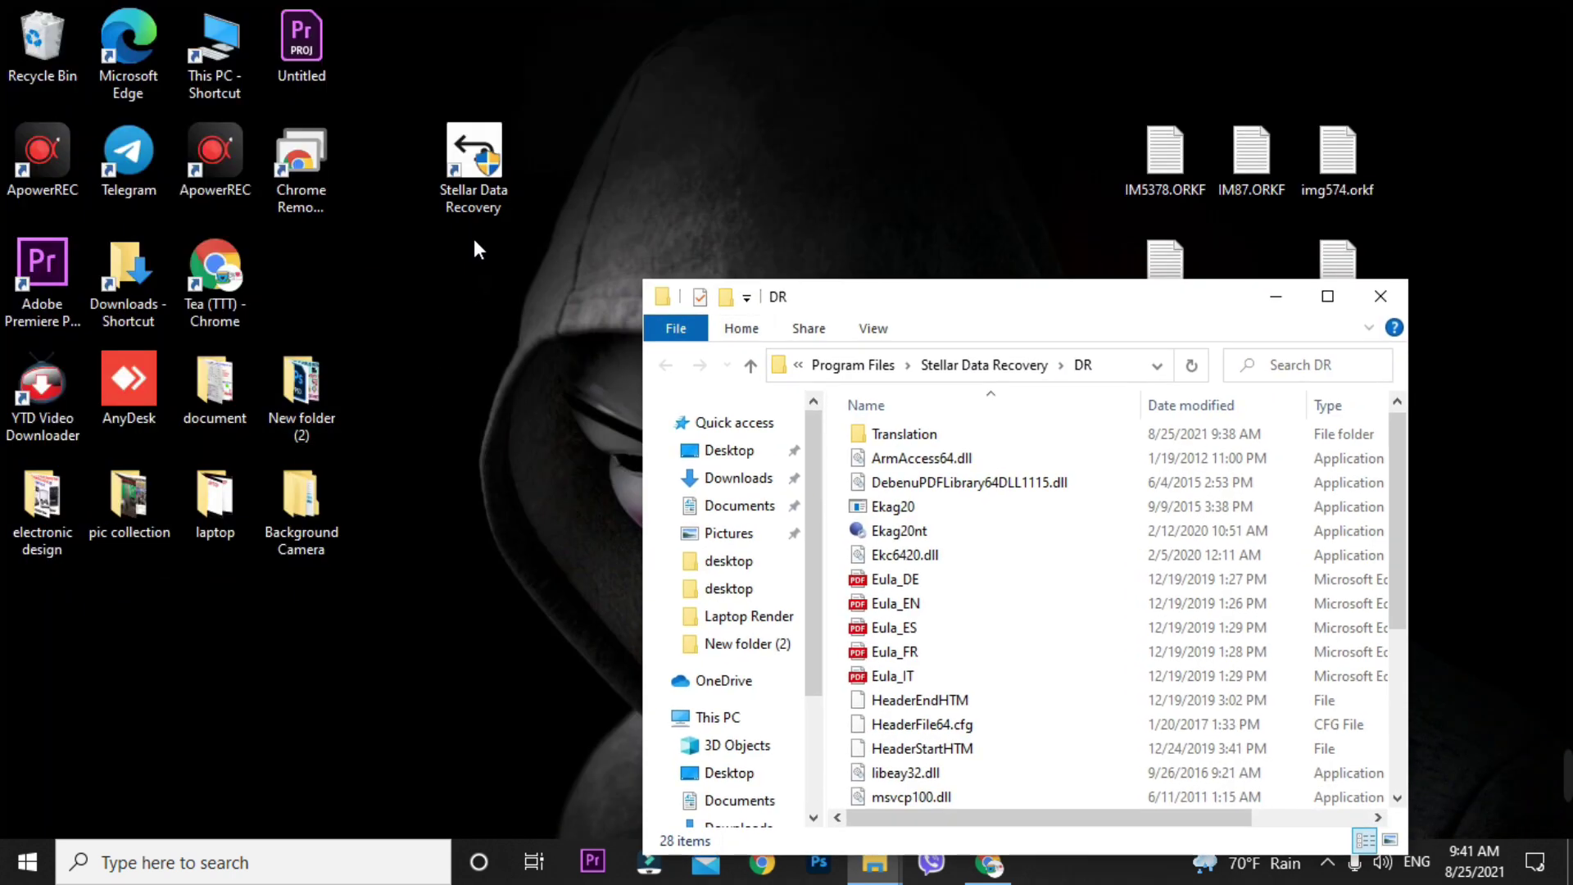
# - Close the DR folder, relaunch Stellar Data Recovery, and set Photos as the only recovery type
pyautogui.click(1380, 296)
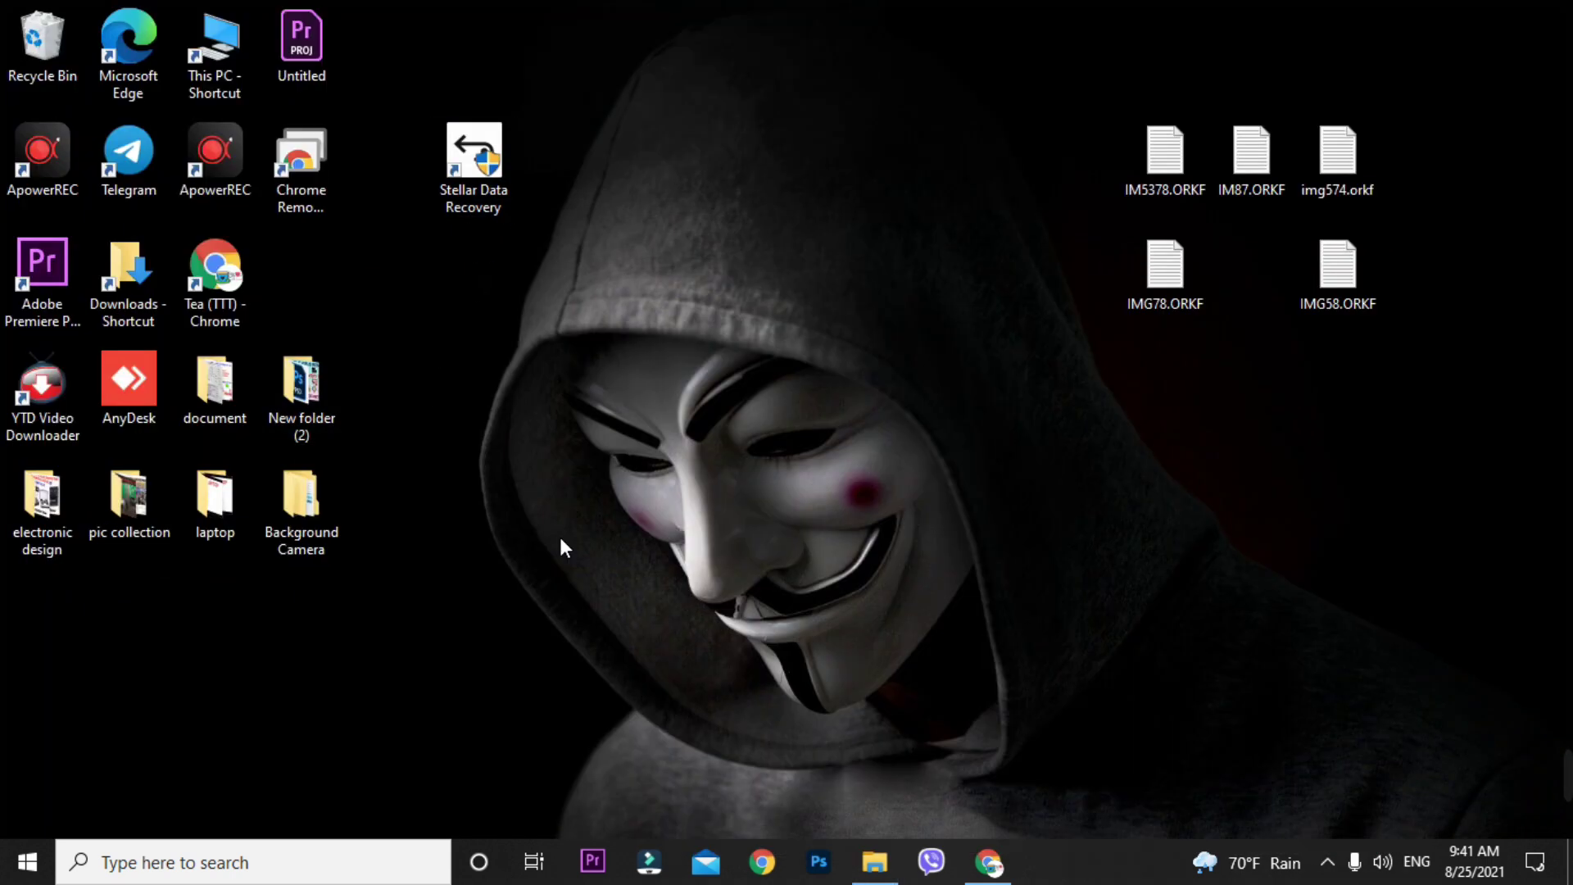
pyautogui.doubleClick(486, 207)
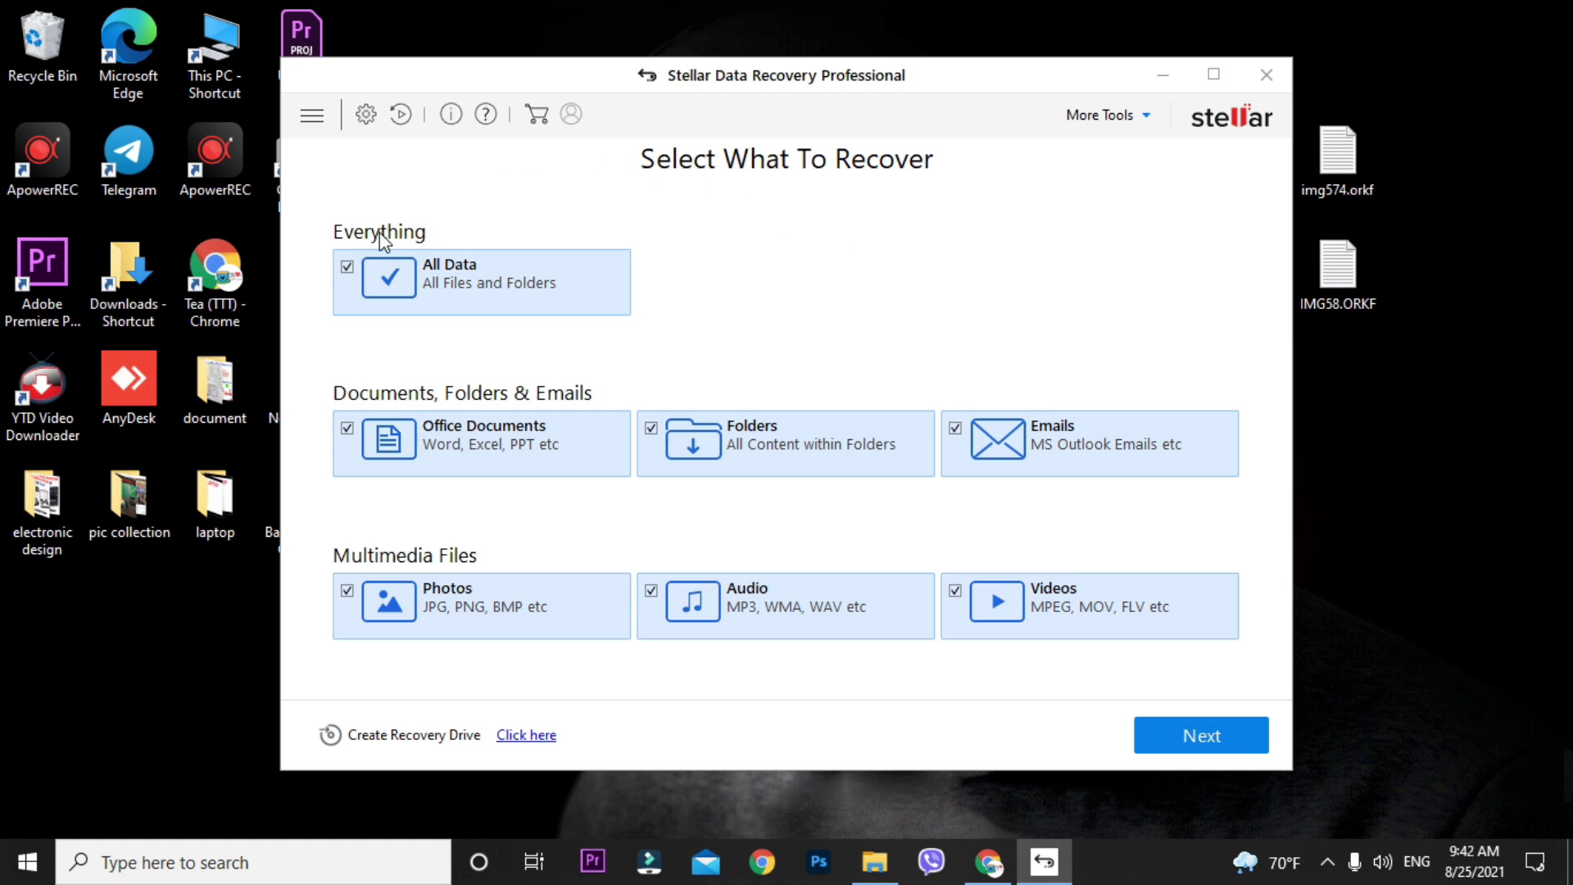
pyautogui.click(347, 267)
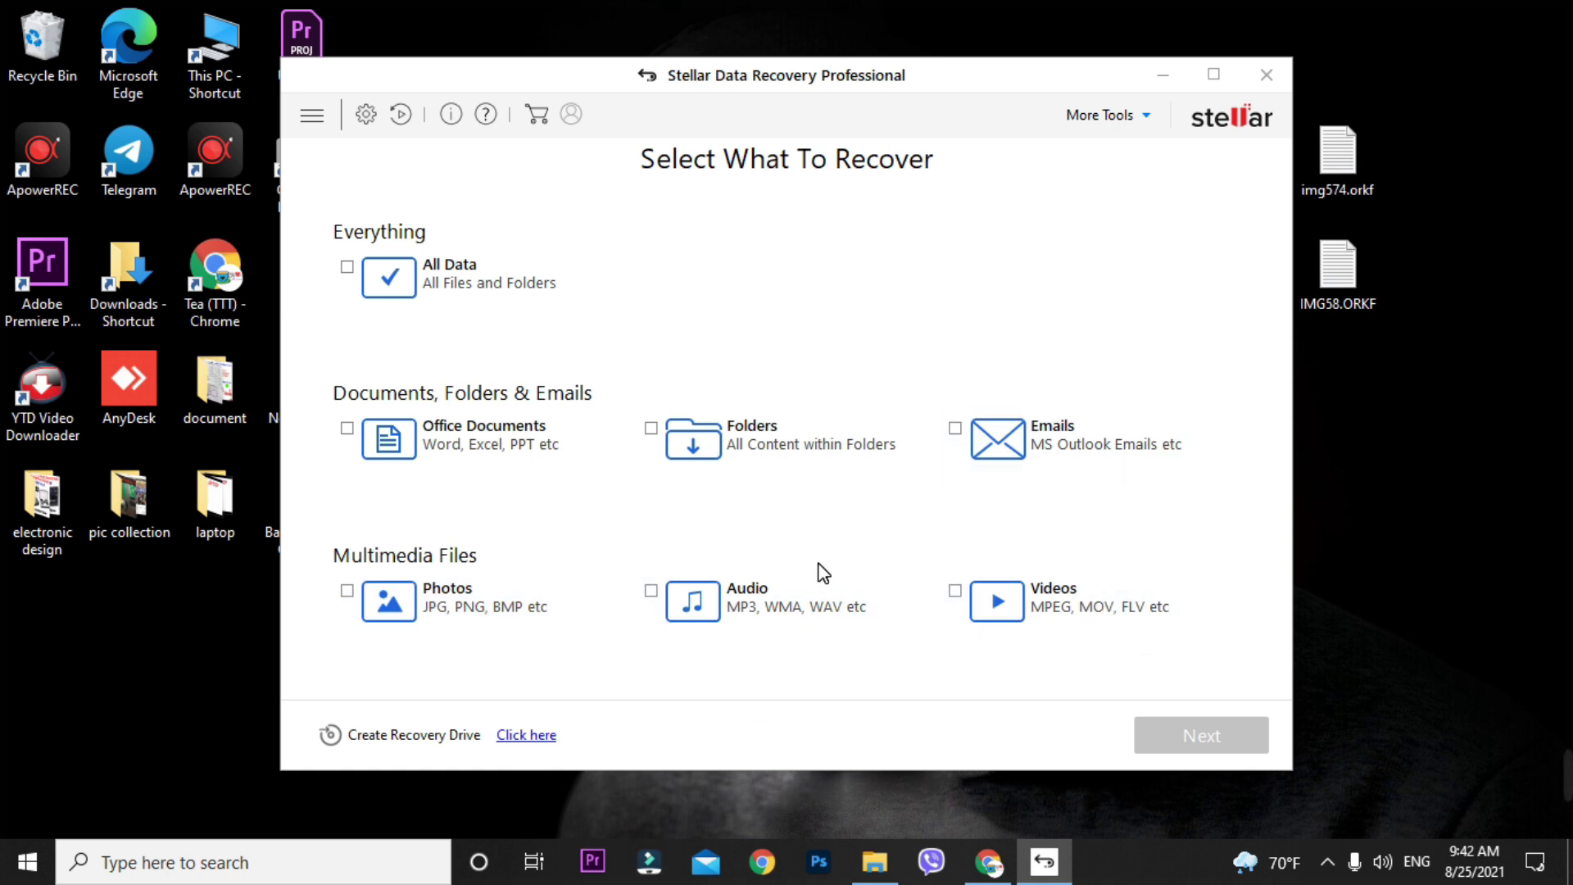
pyautogui.click(365, 596)
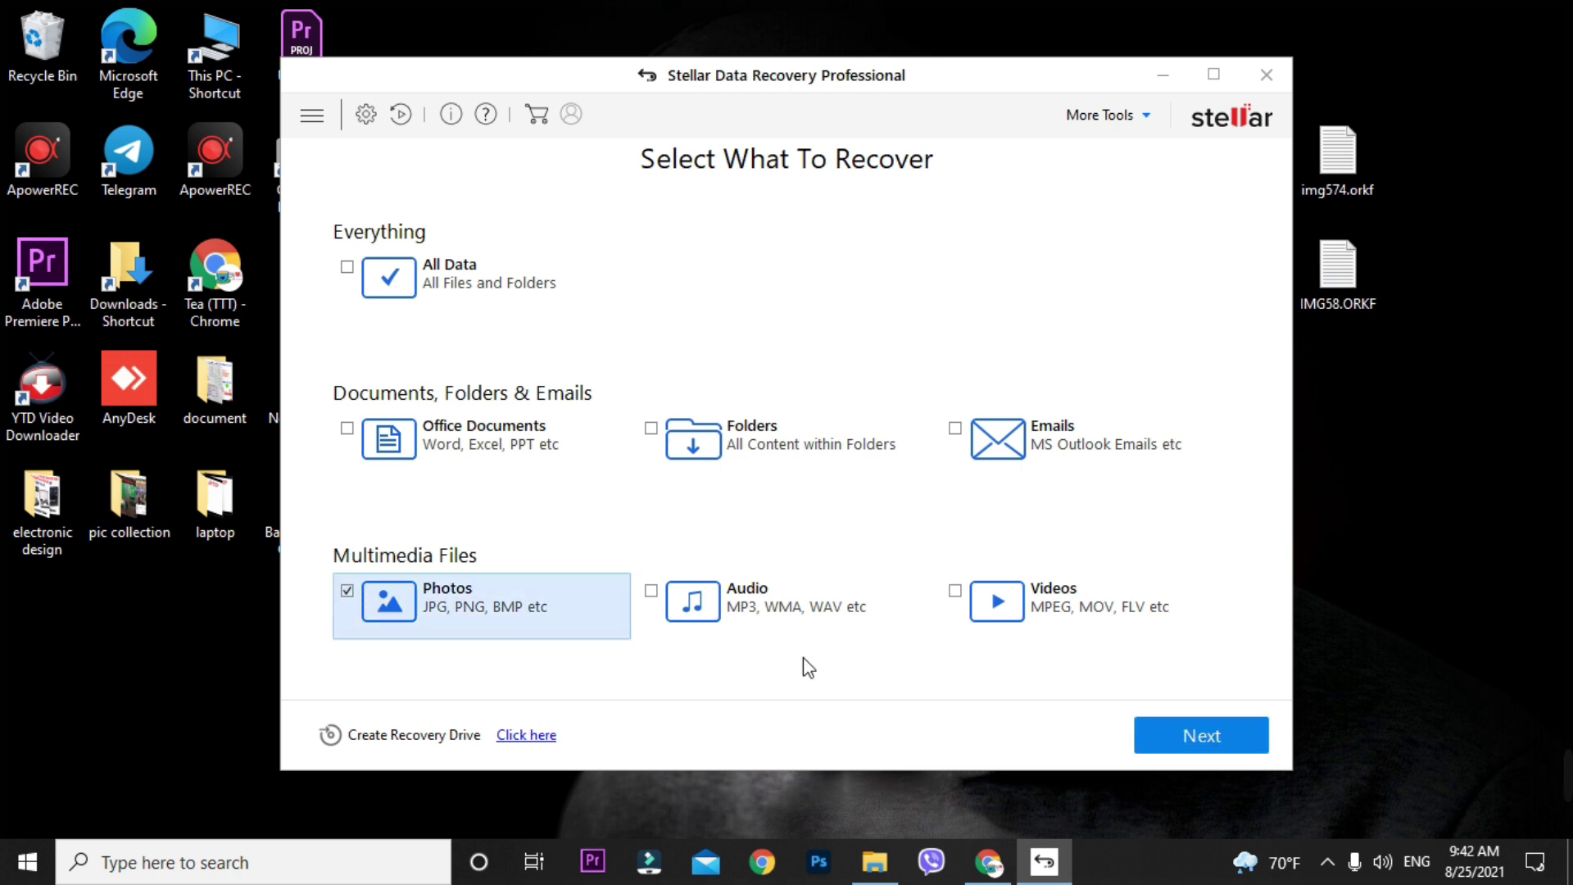
pyautogui.click(1198, 730)
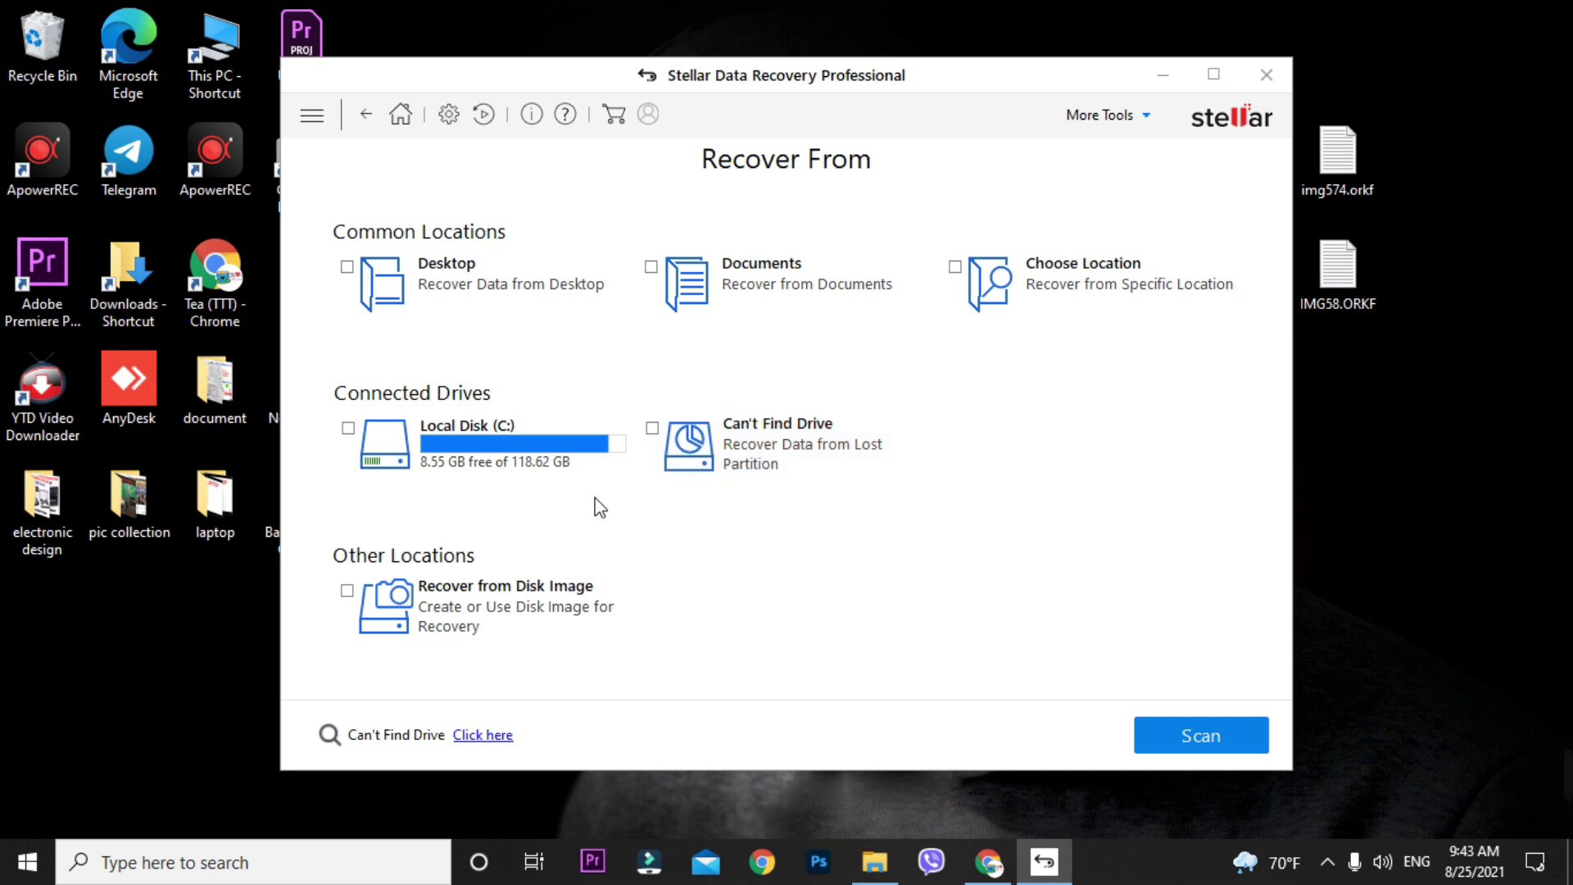
# - Select the ESD-USB (F:) drive, enable Deep Scan, and start the scan
pyautogui.click(651, 428)
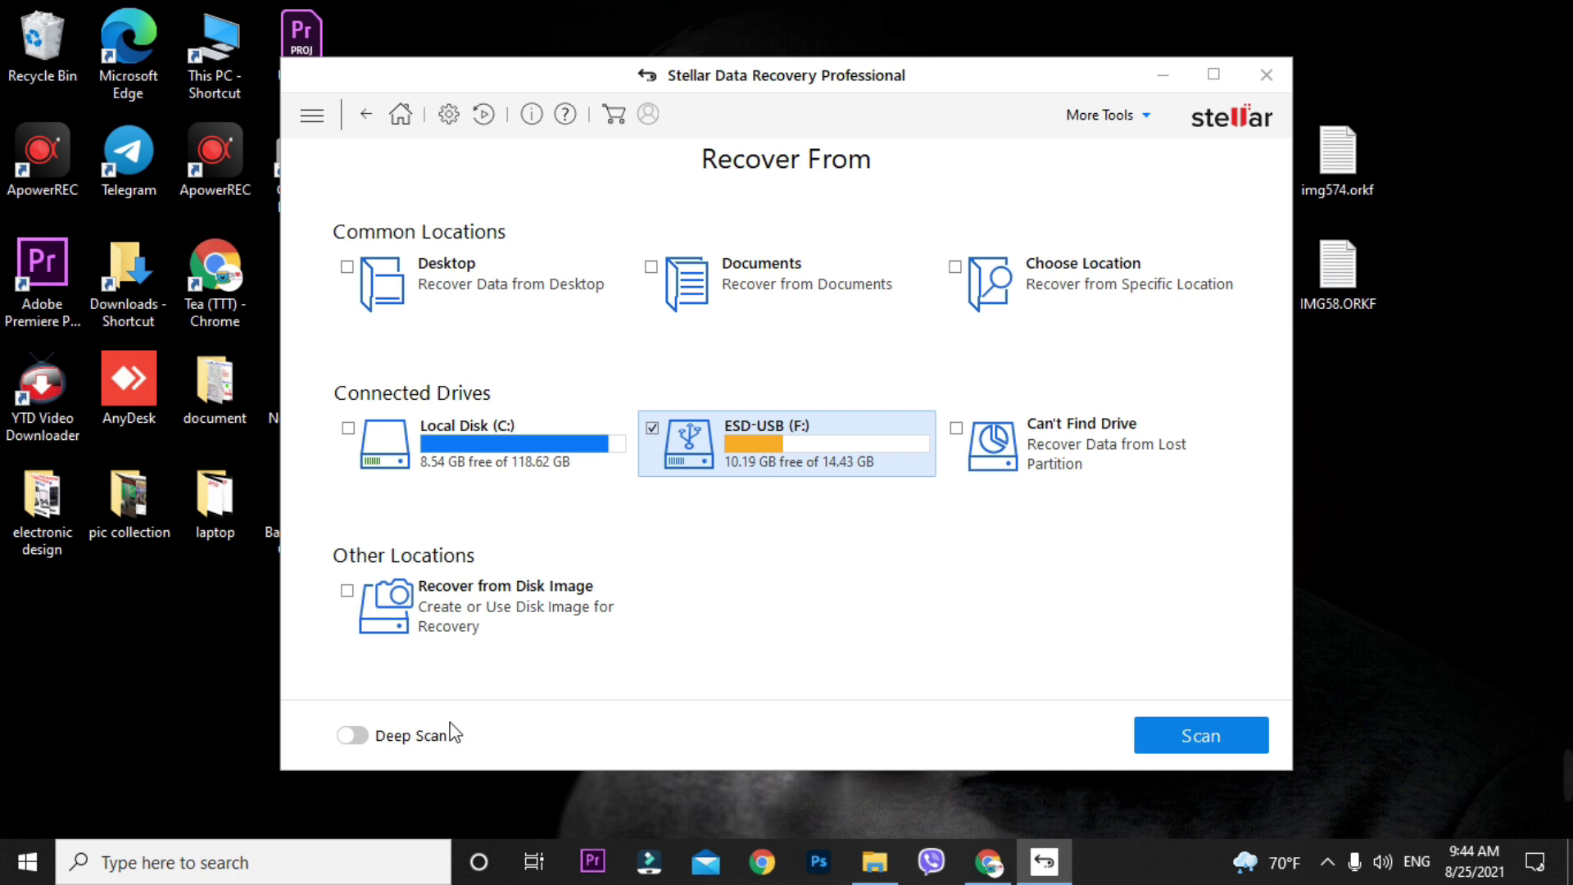
pyautogui.click(355, 738)
pyautogui.click(1214, 734)
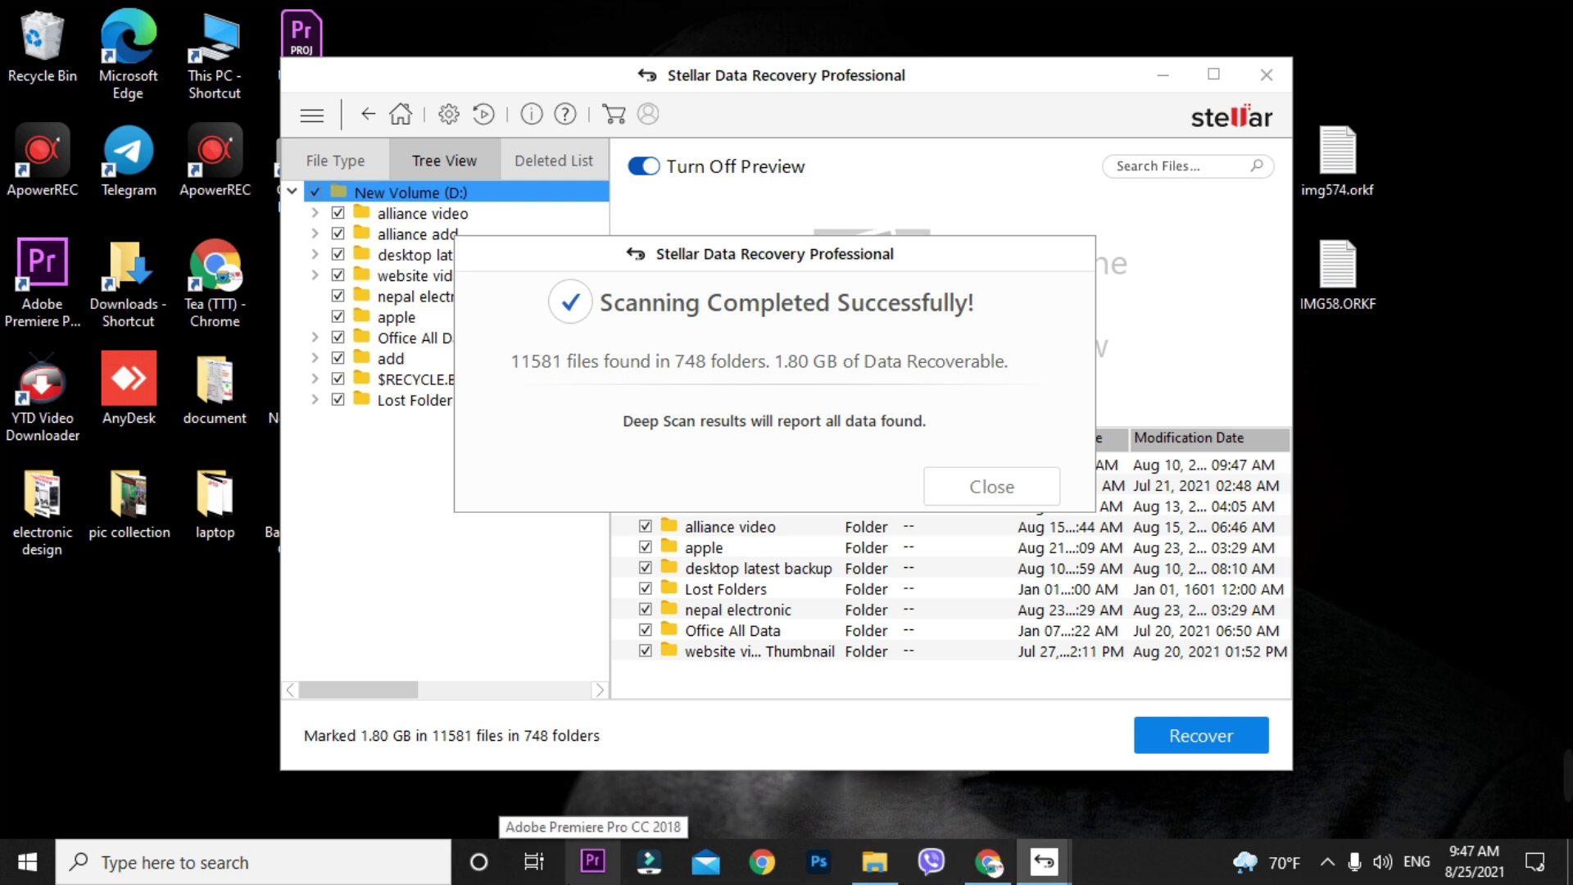
# - Dismiss the scan-complete message and browse recovered folders like nepal electronic, Office All Data and $RECYCLE.BIN
pyautogui.moveTo(866, 256); pyautogui.dragTo(726, 166)
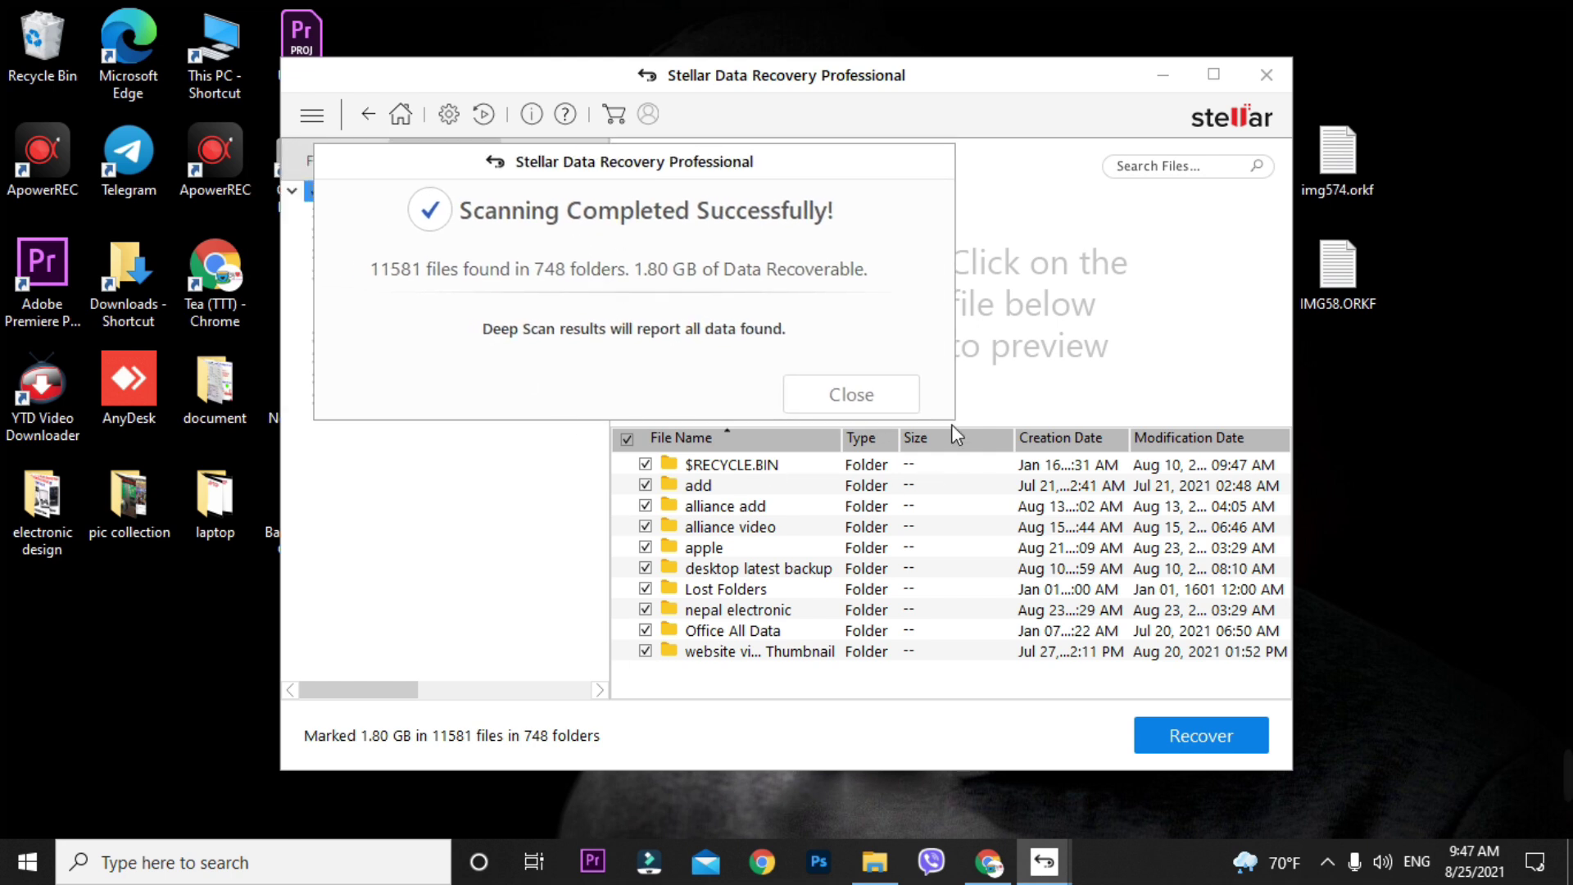
pyautogui.click(851, 400)
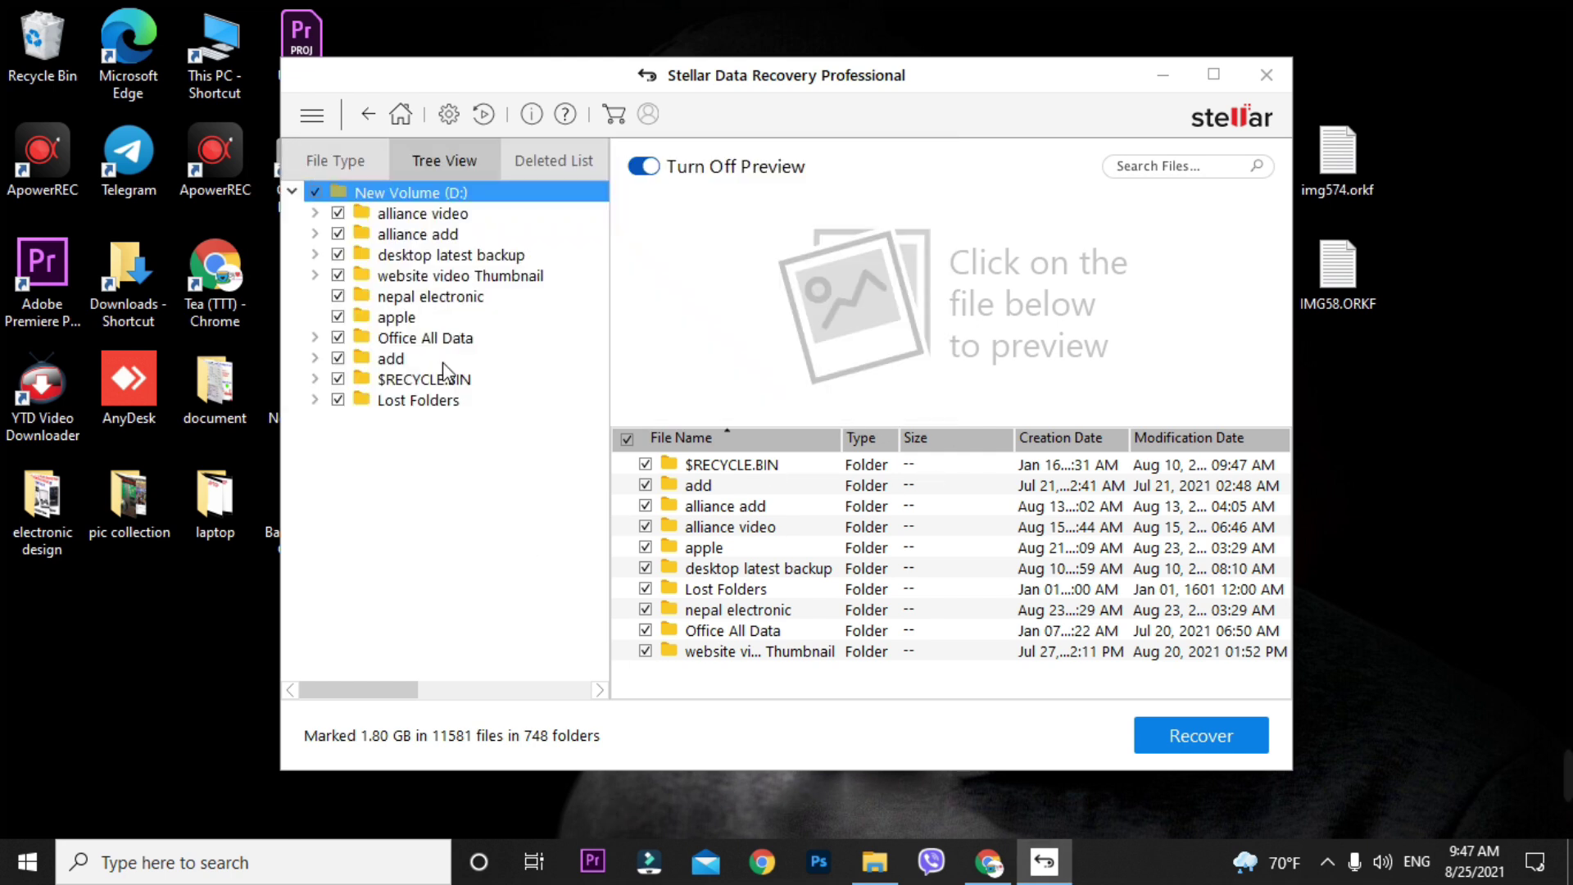
pyautogui.click(449, 310)
pyautogui.click(440, 274)
pyautogui.click(434, 234)
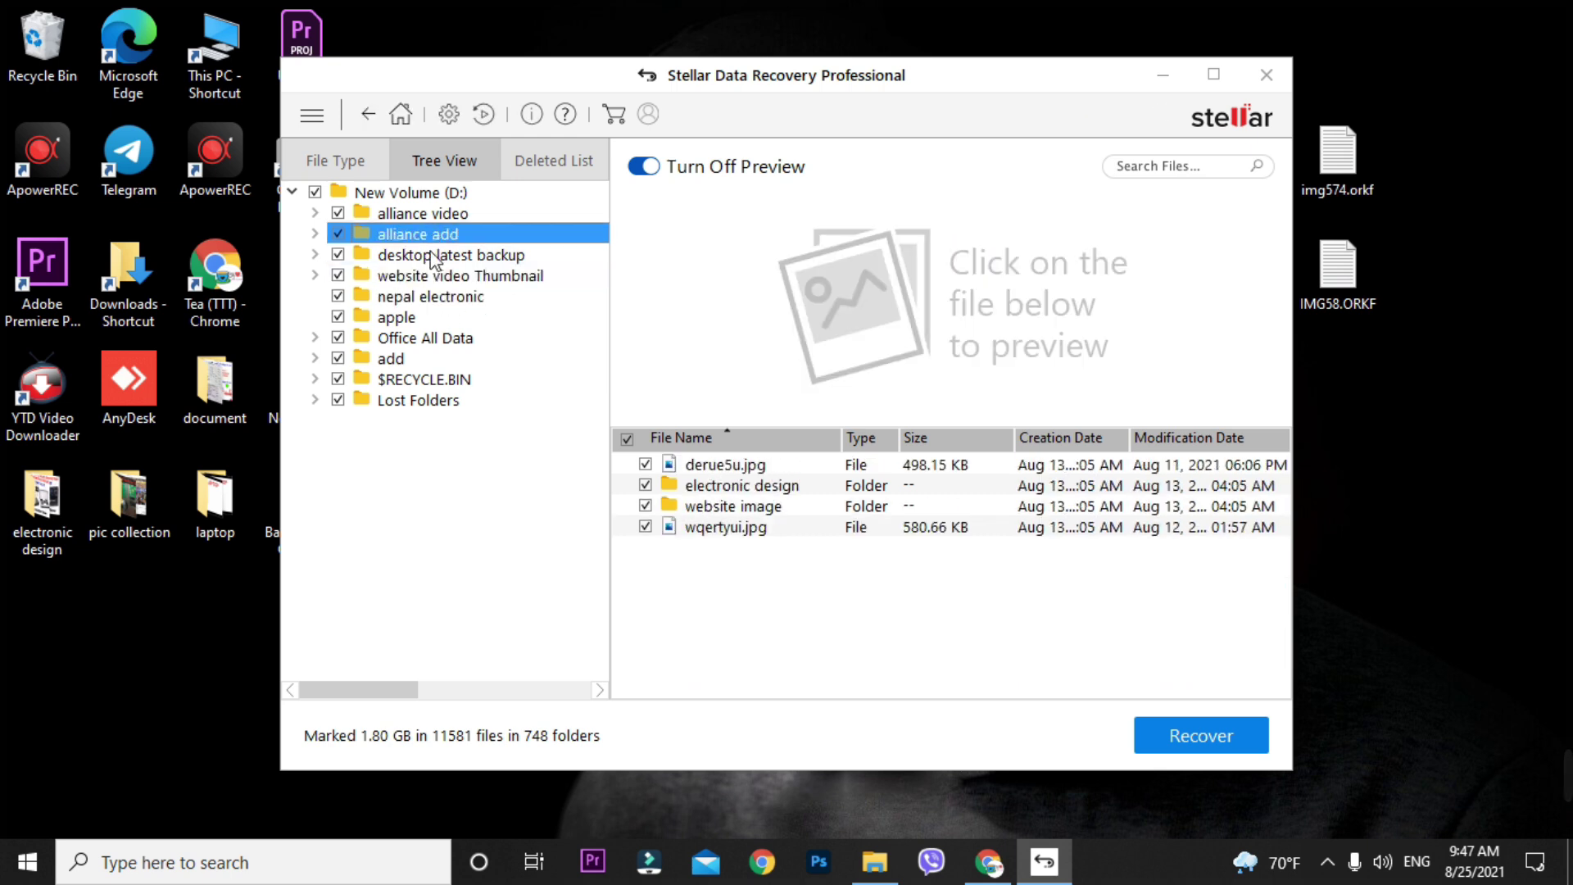
pyautogui.click(434, 296)
pyautogui.click(436, 338)
pyautogui.click(434, 377)
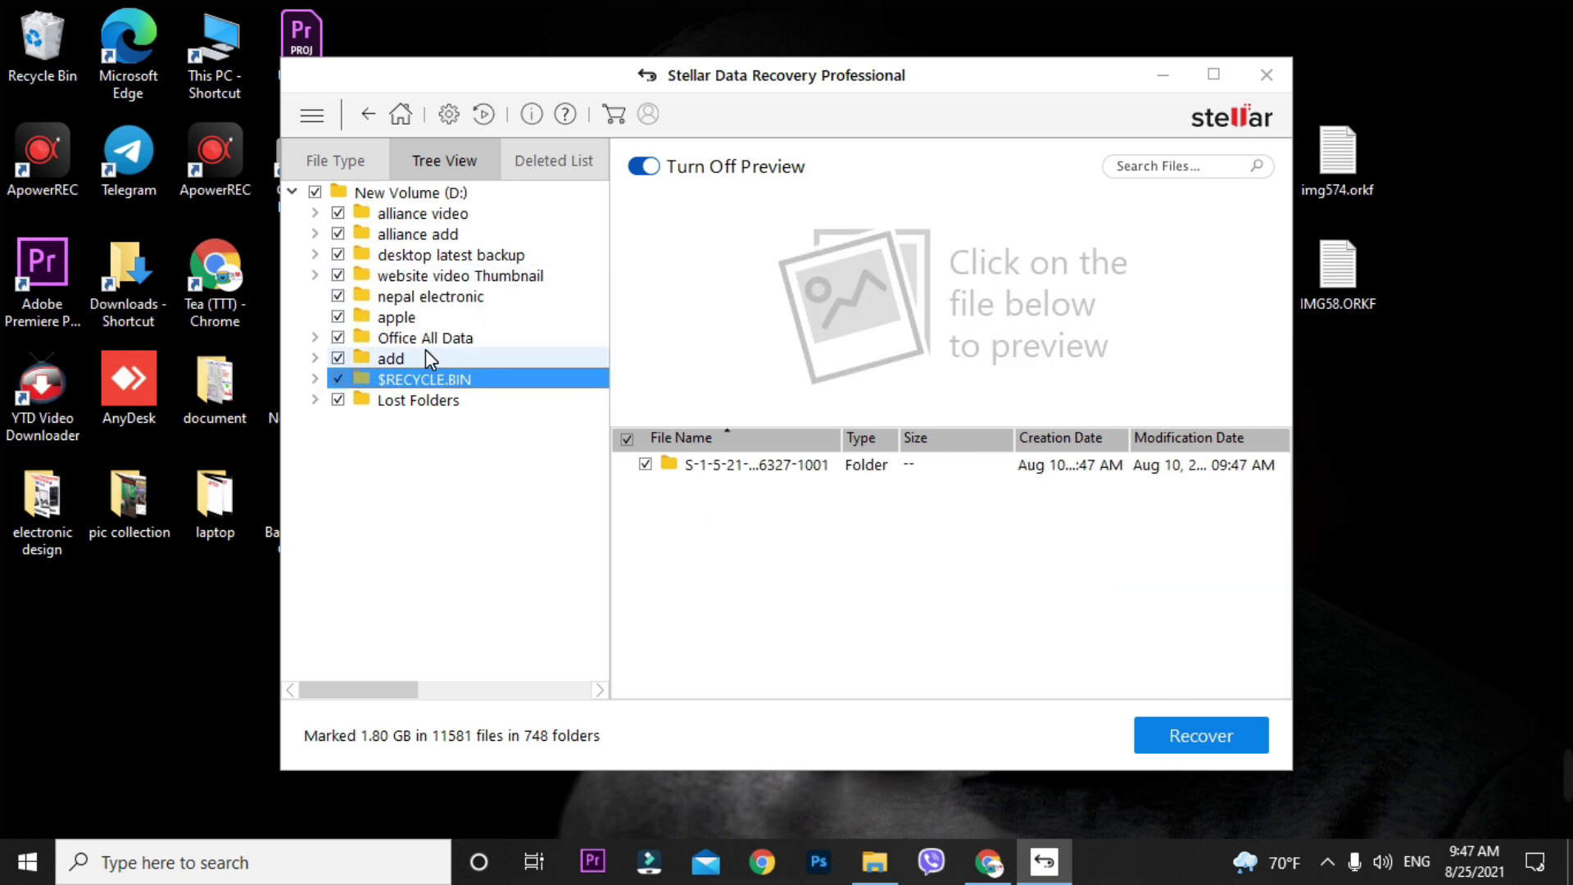
pyautogui.click(425, 352)
pyautogui.click(444, 297)
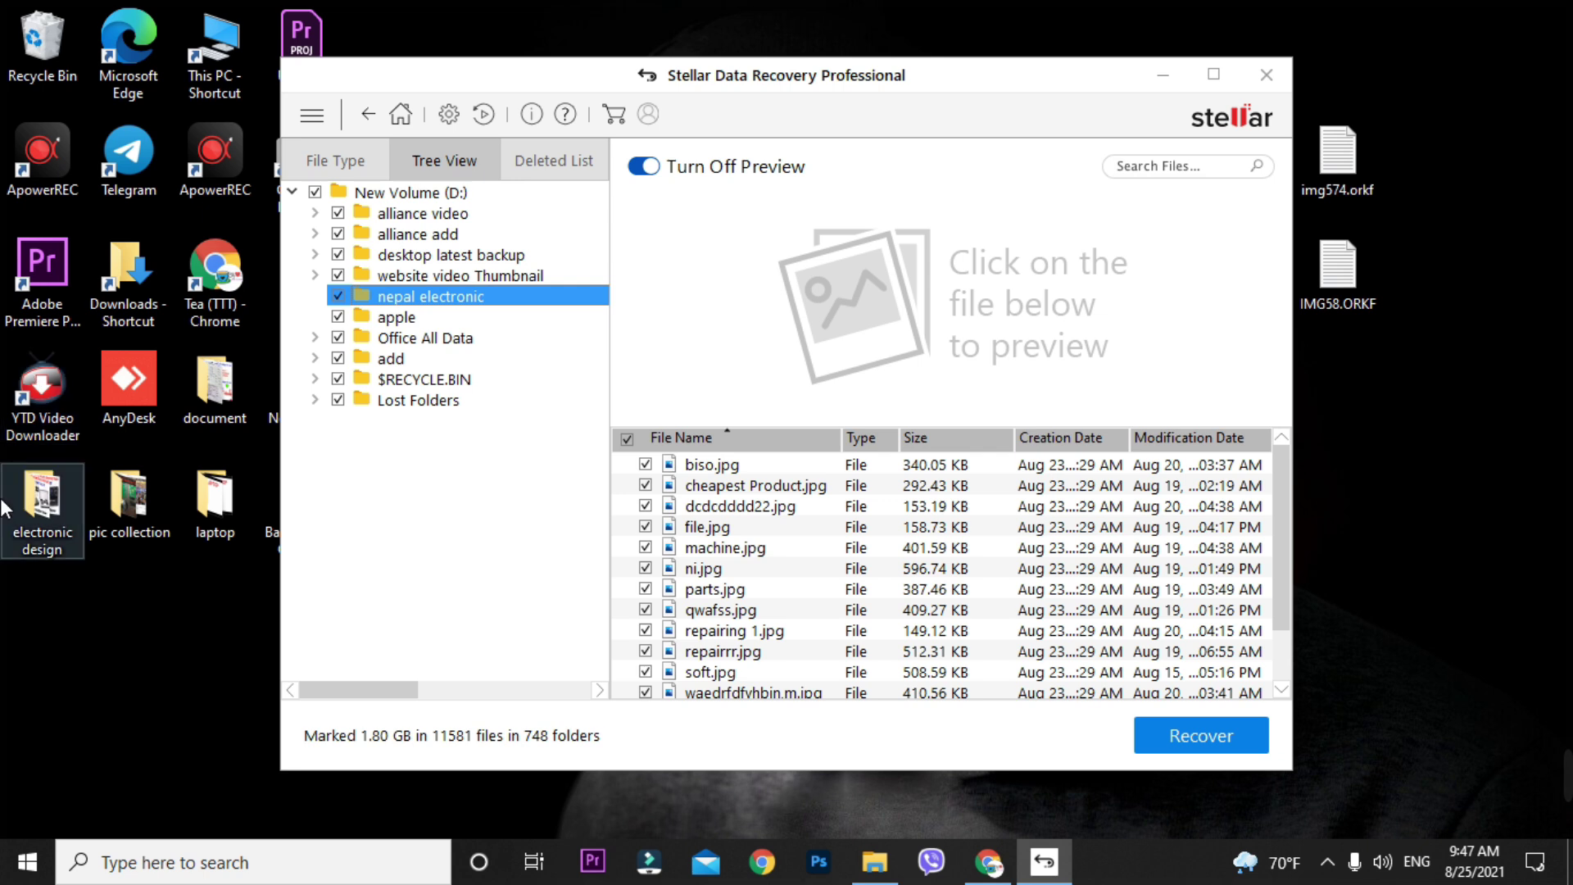
pyautogui.click(656, 507)
pyautogui.click(418, 196)
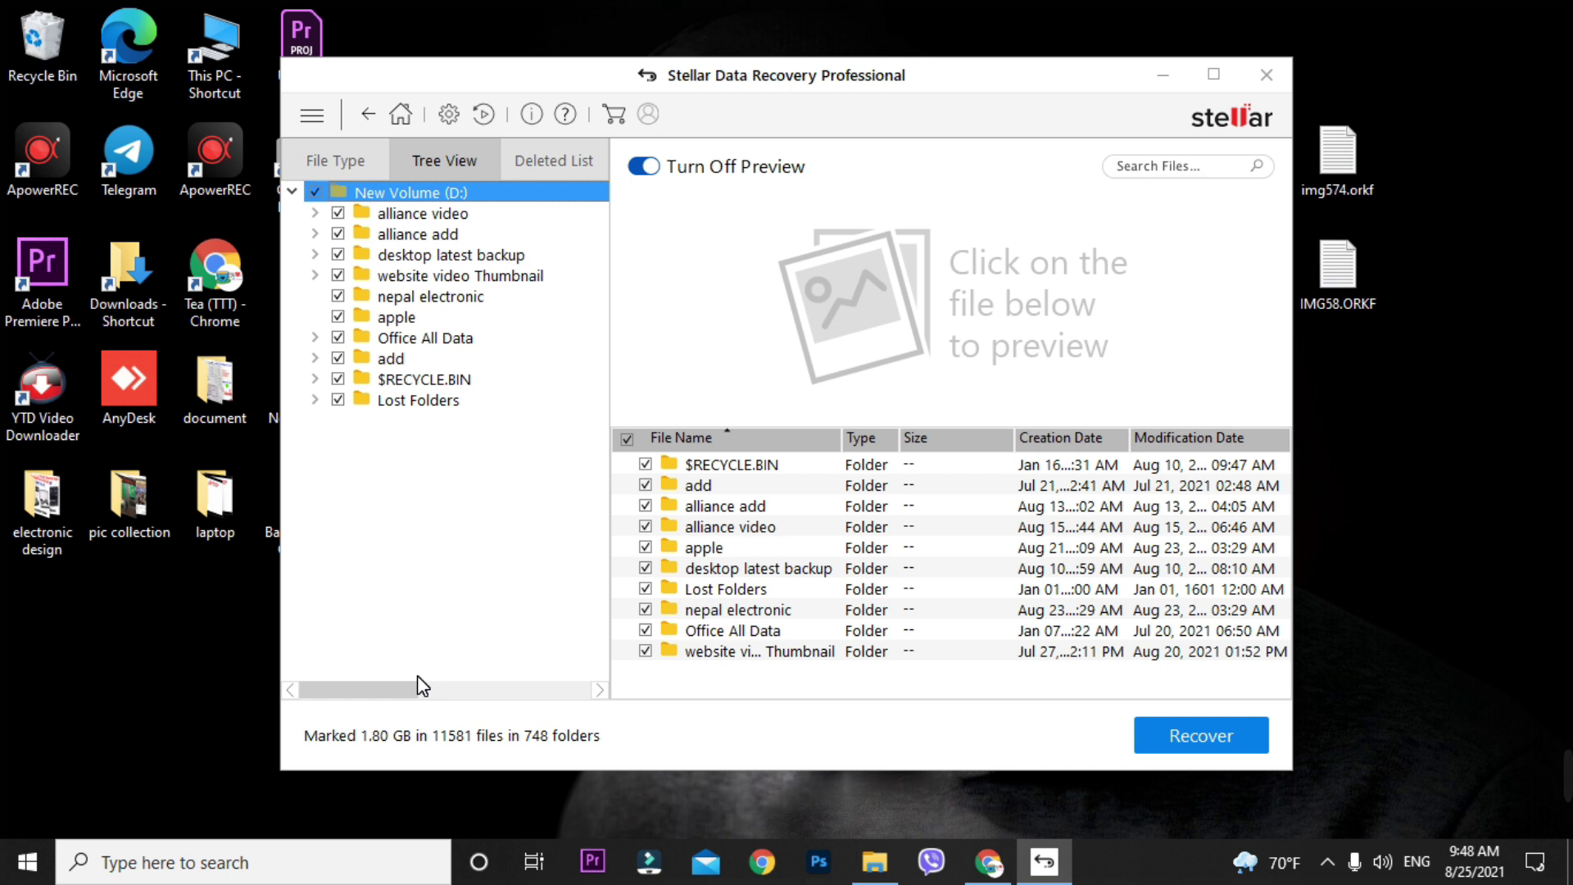
# - Start recovery and check the save-location browser, cancelling without choosing a folder
pyautogui.click(1247, 738)
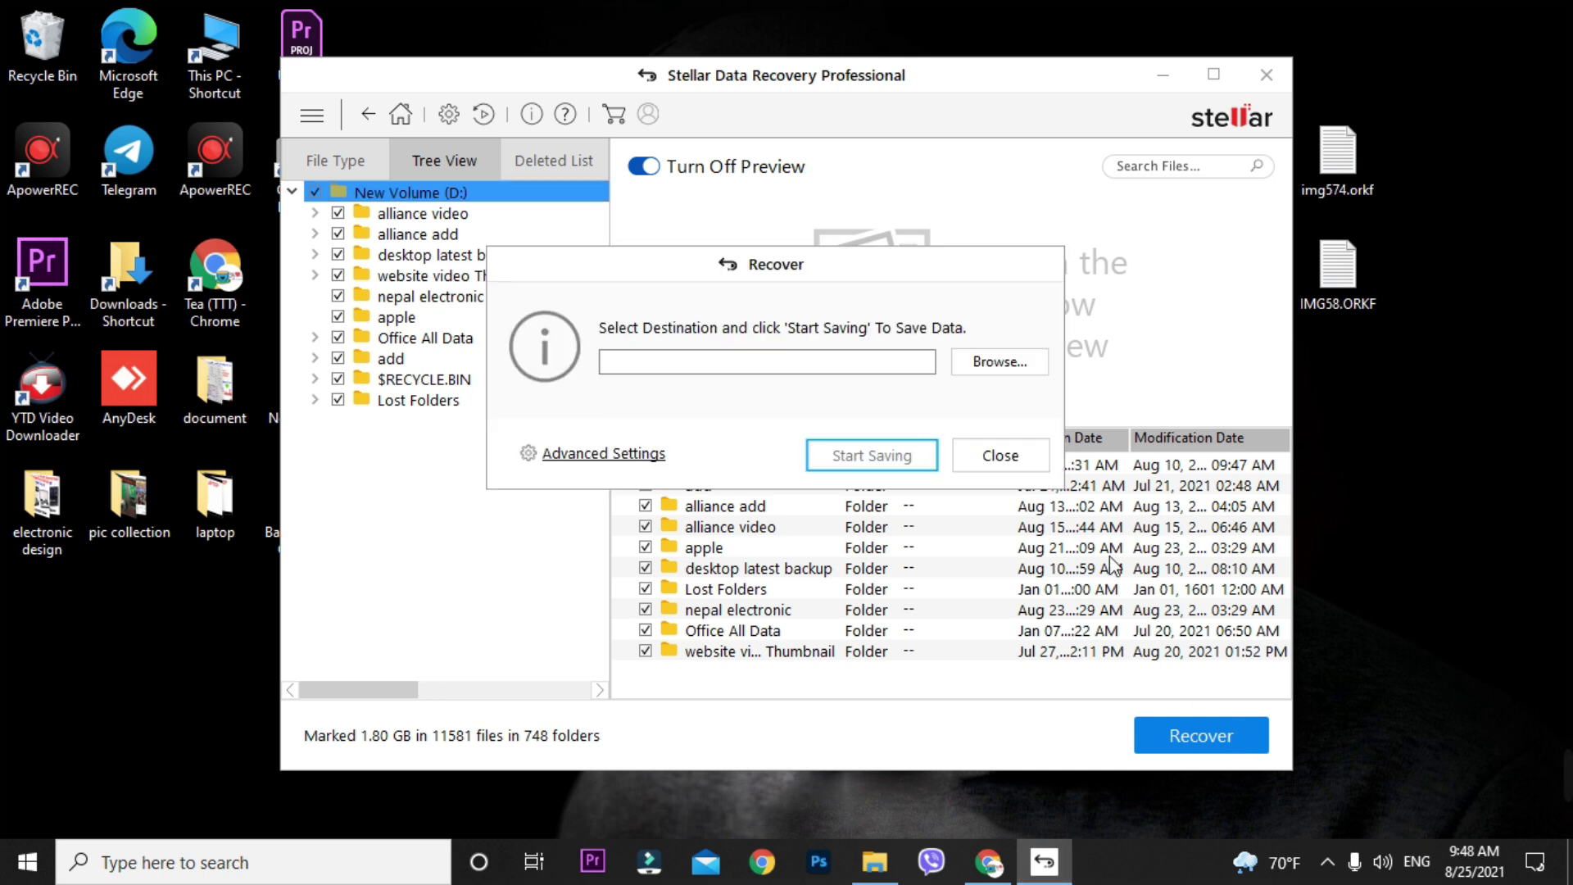
pyautogui.click(1007, 364)
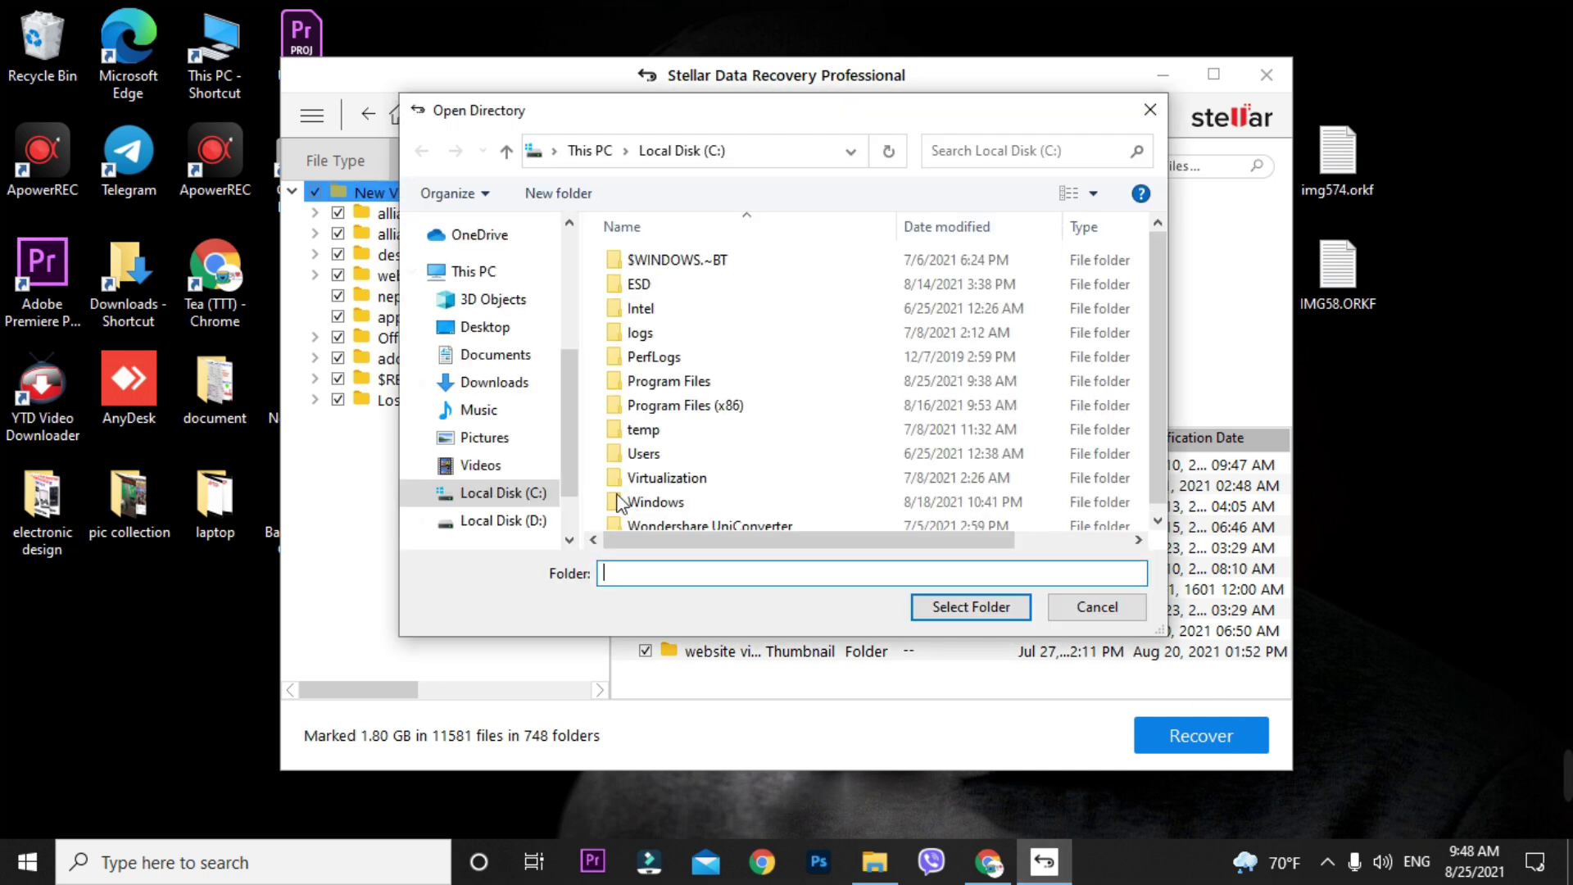
pyautogui.click(1095, 608)
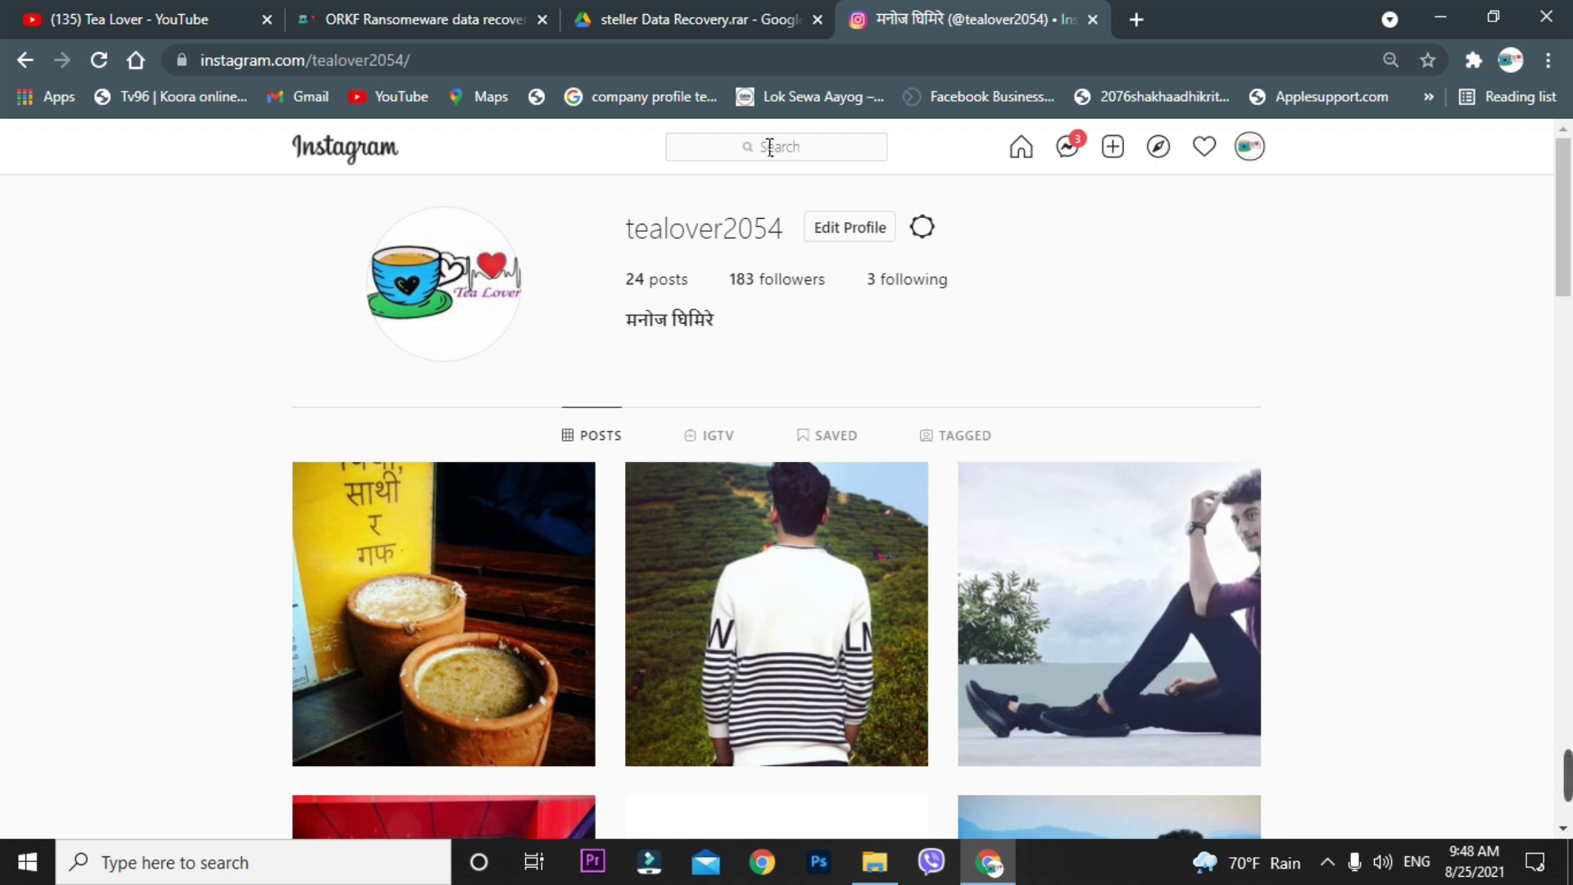
# - In the browser, switch to the Tea Lover YouTube channel tab
pyautogui.moveTo(636, 232); pyautogui.dragTo(783, 231)
pyautogui.click(730, 308)
pyautogui.click(197, 16)
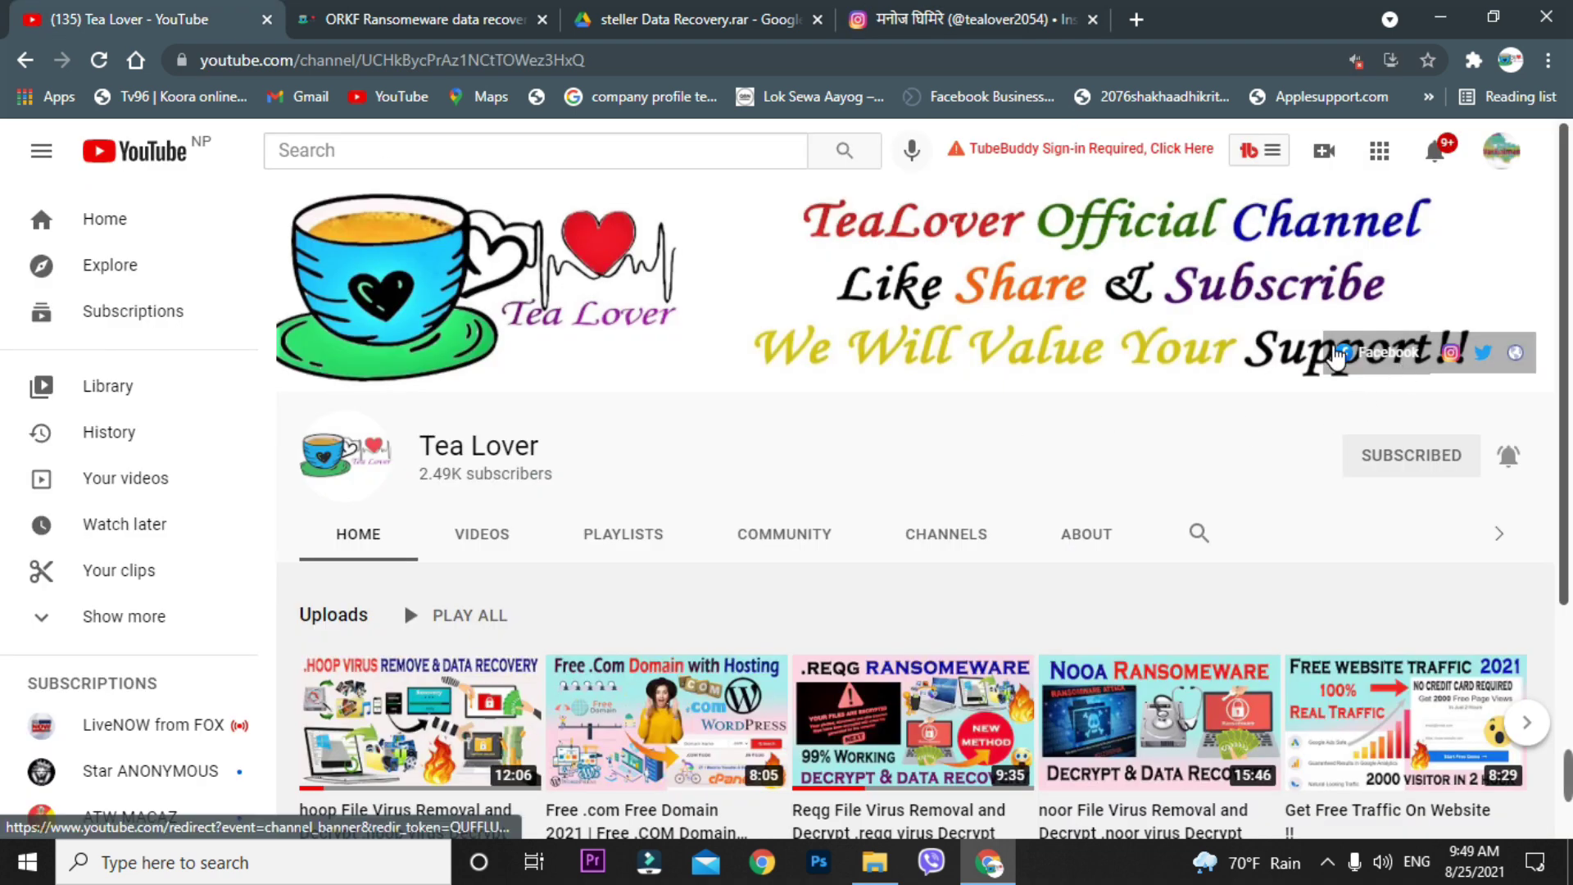